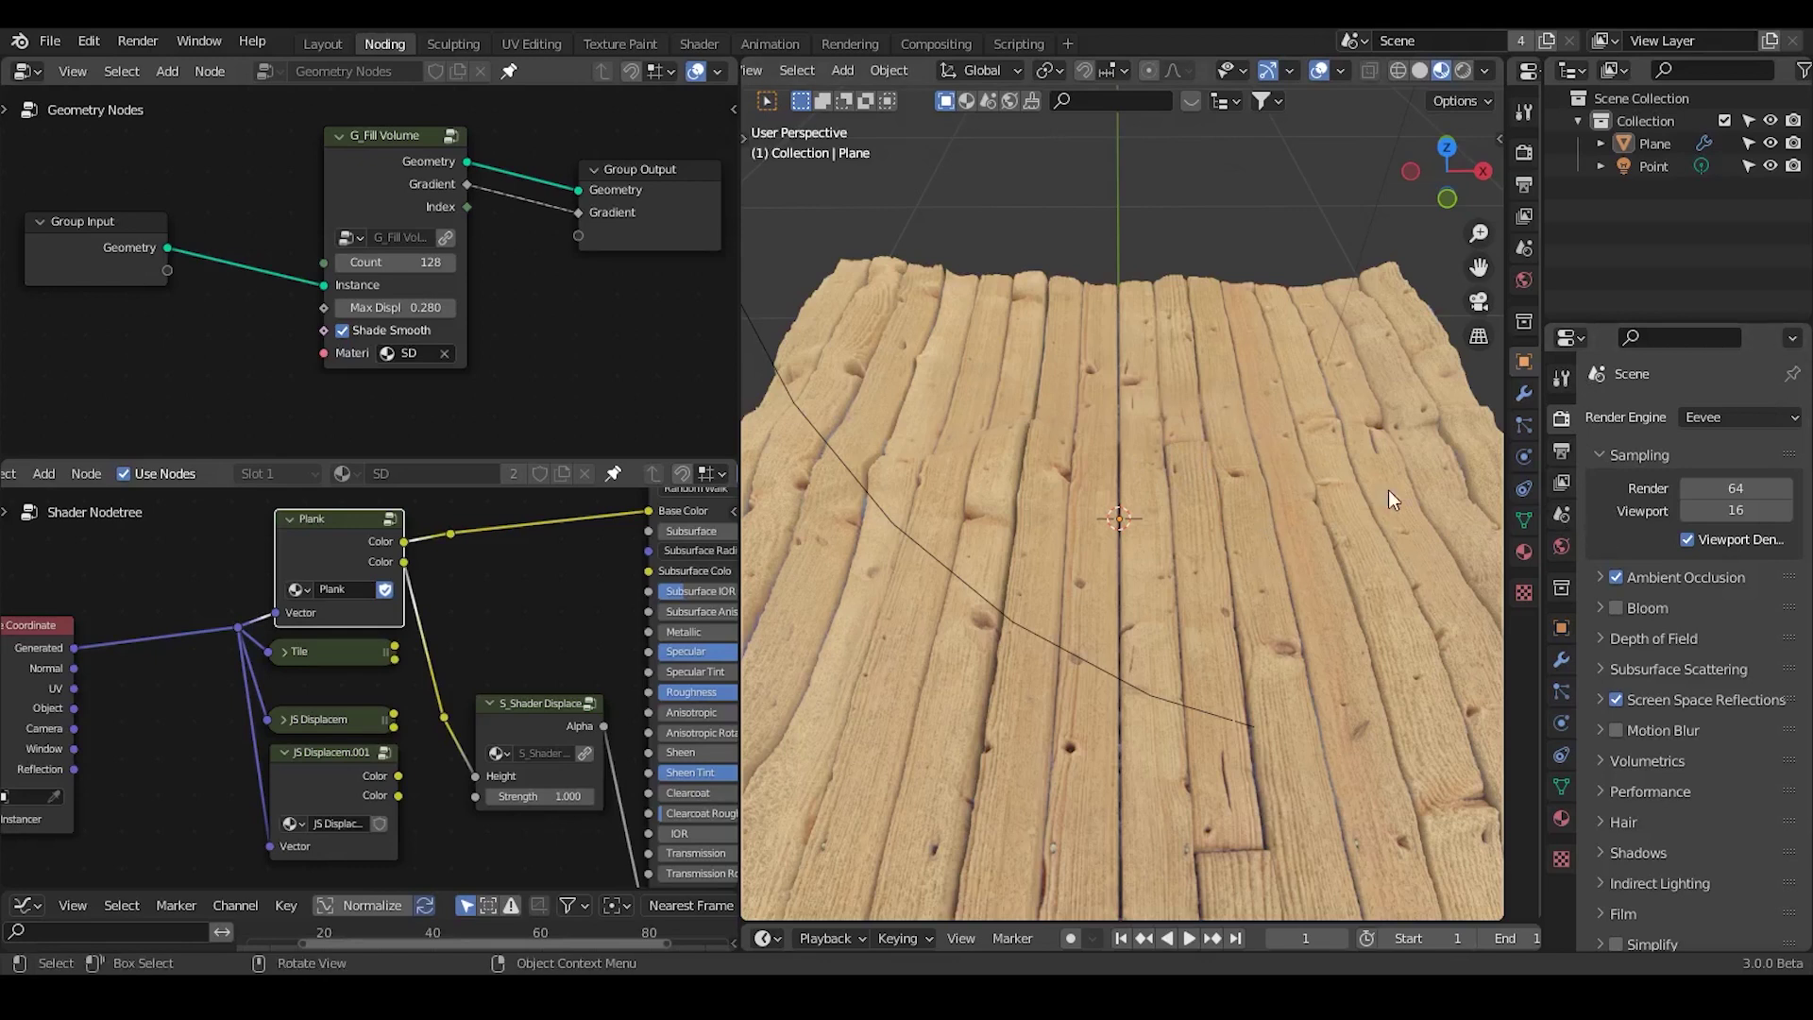
- Show the Plane's modifier stack in the wrench tab and open the Add Modifier list
{"action": "left_click", "coordinate": [1563, 659]}
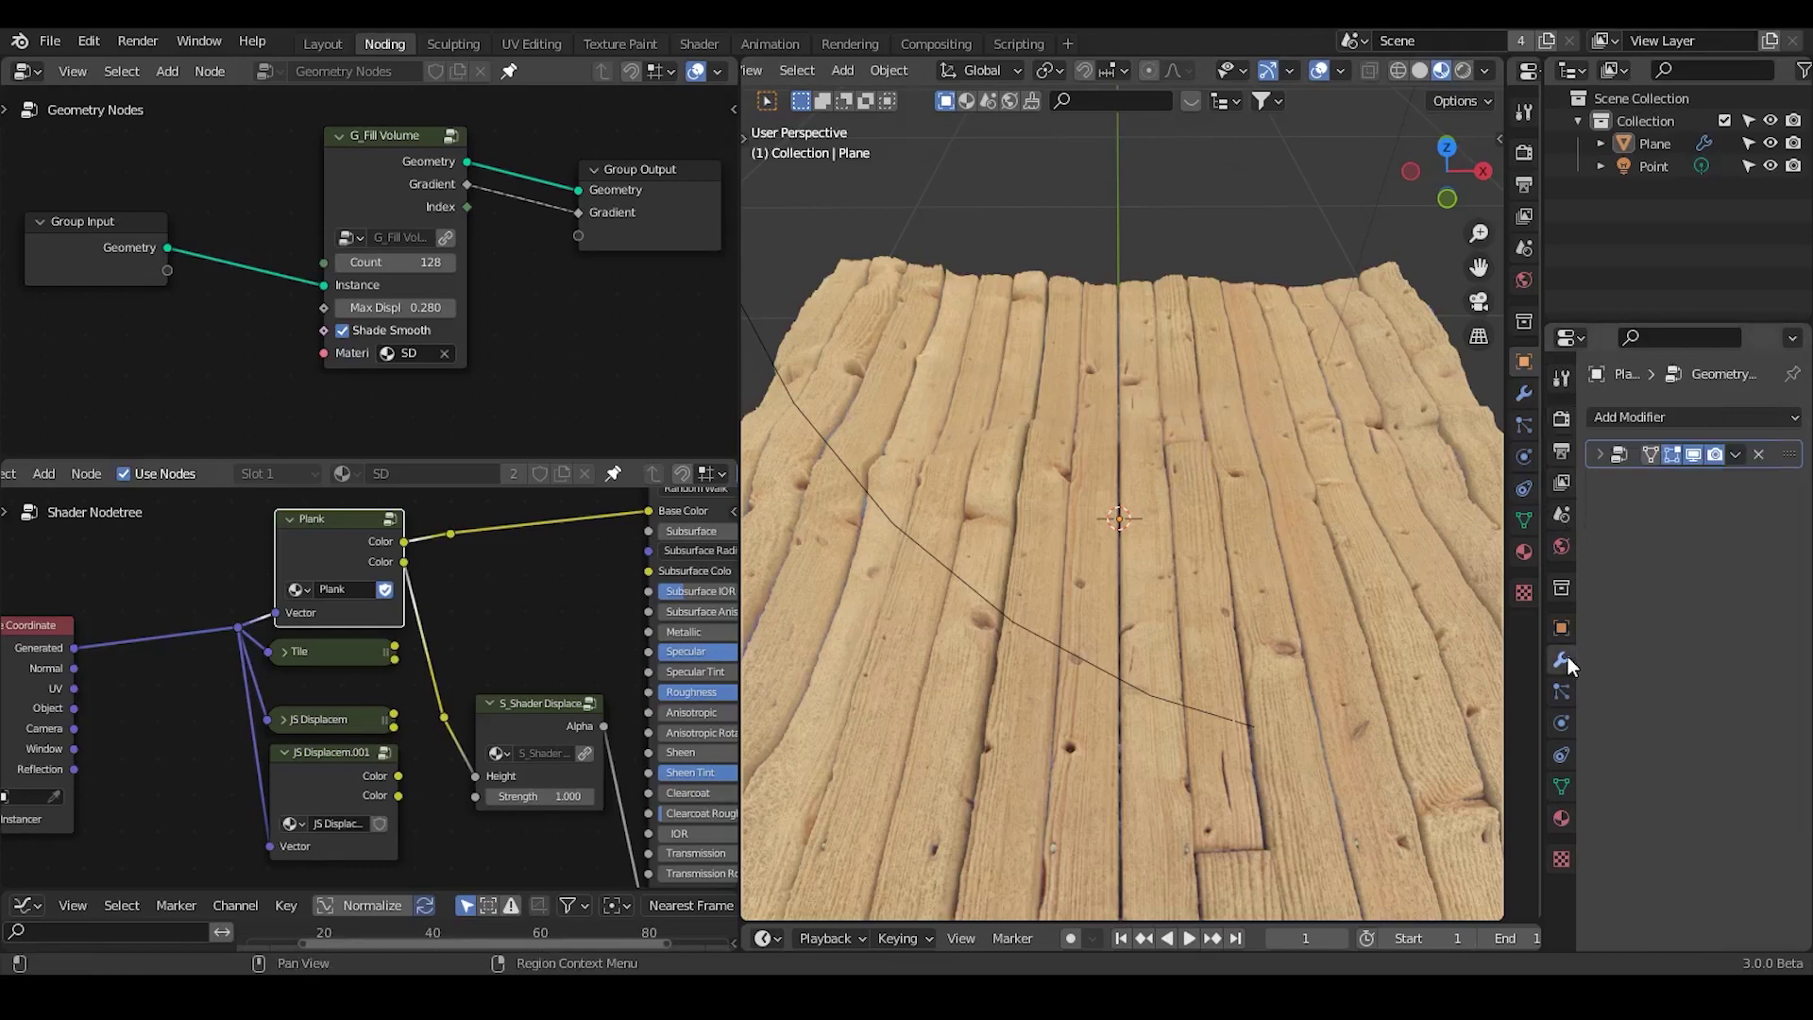
{"action": "left_click", "coordinate": [1661, 423]}
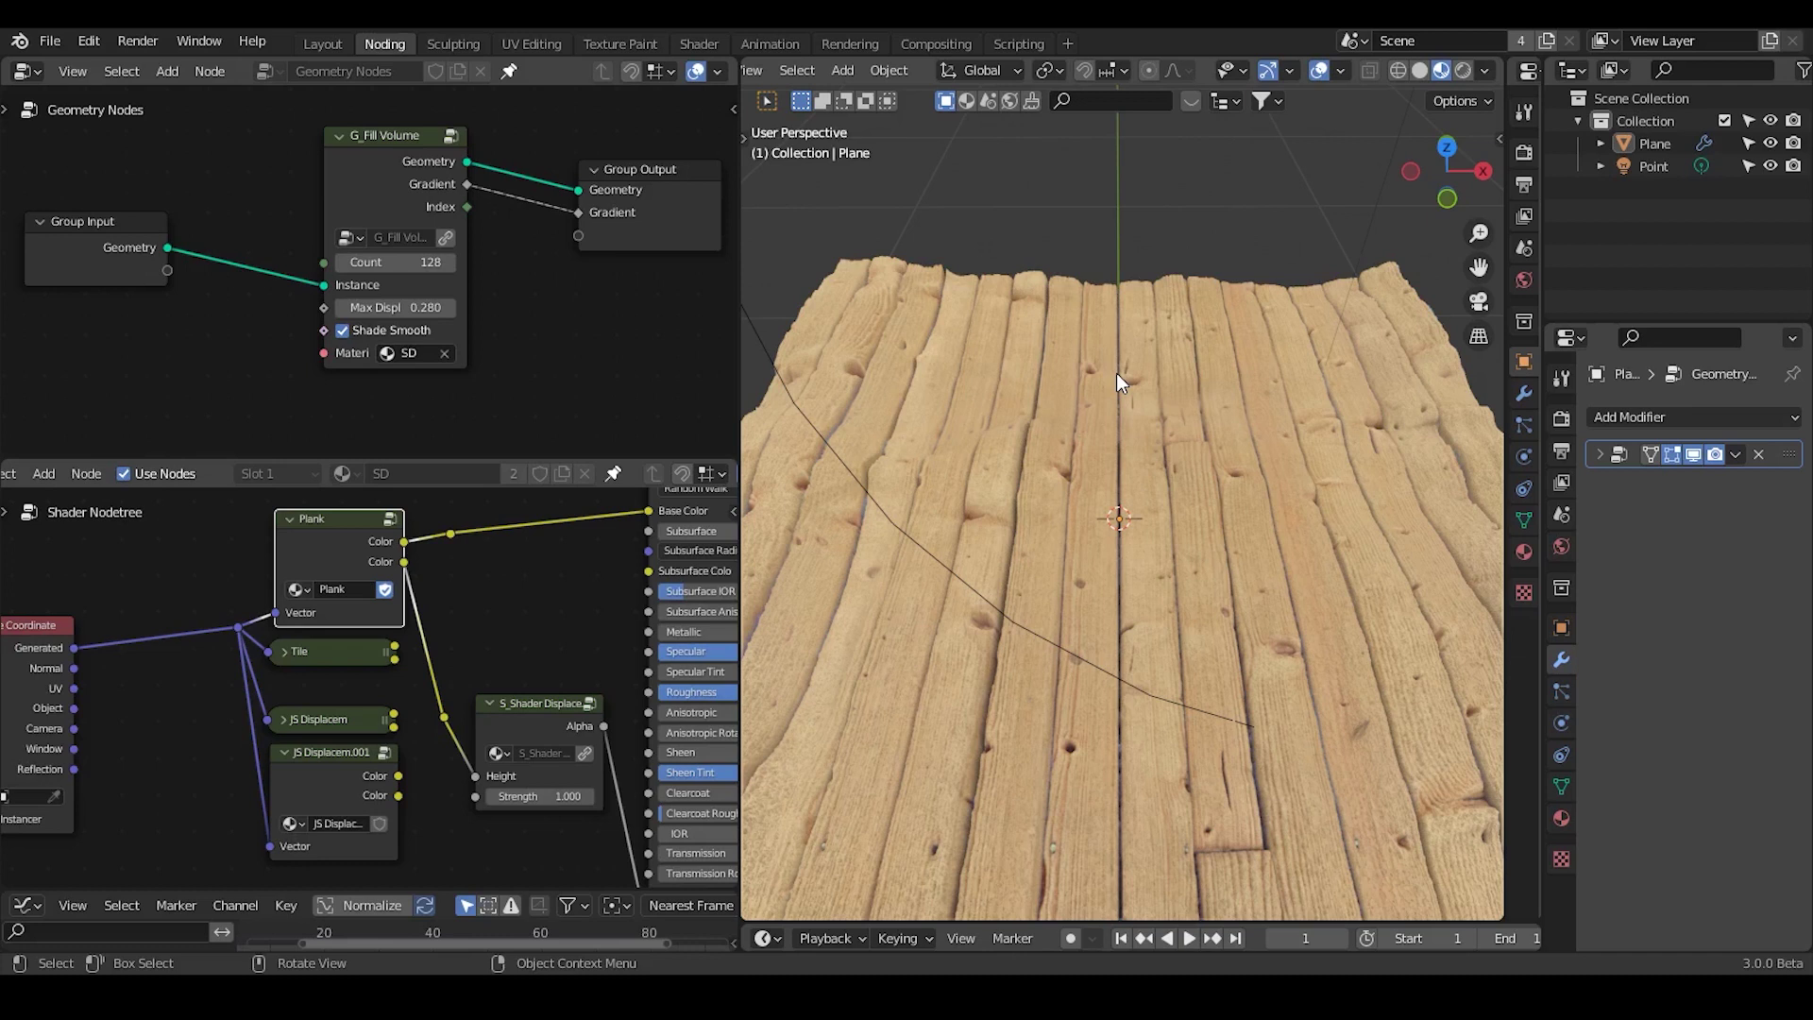
- Dismiss the Add Modifier list without adding anything and nudge the S_Shader Displace node up-left
{"action": "left_click", "coordinate": [1609, 421]}
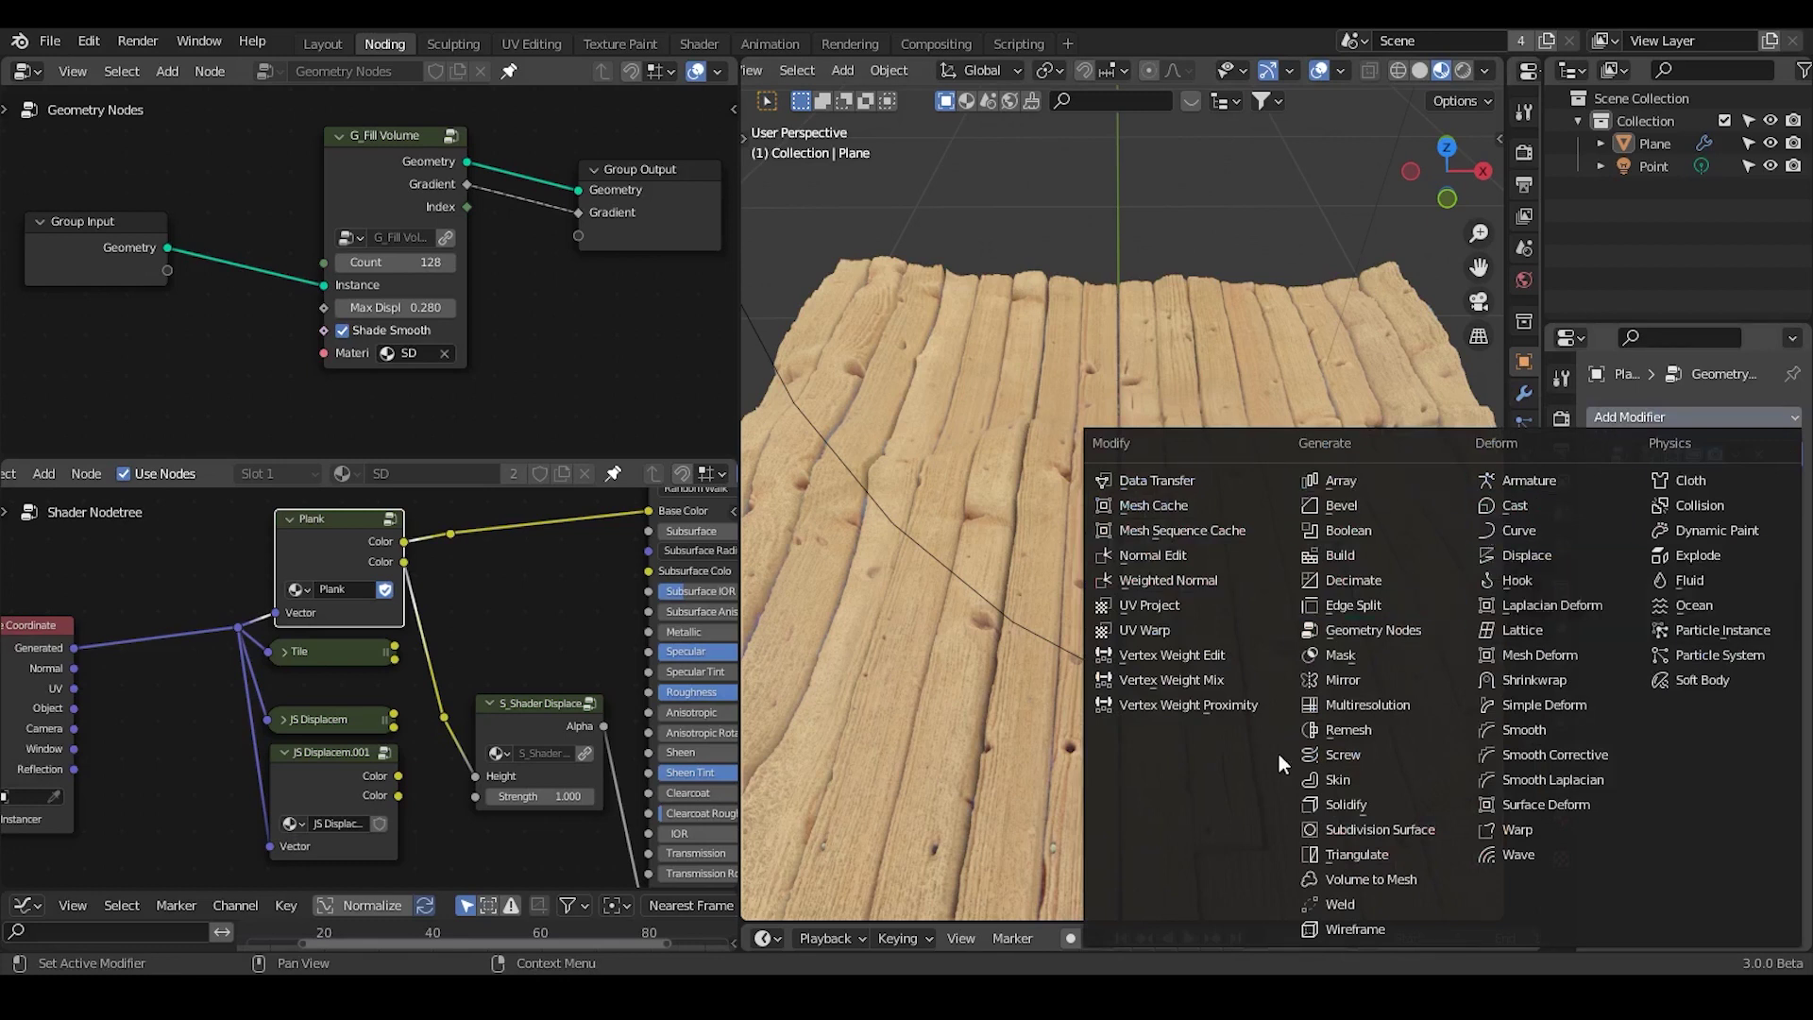
{"action": "key", "text": "Escape"}
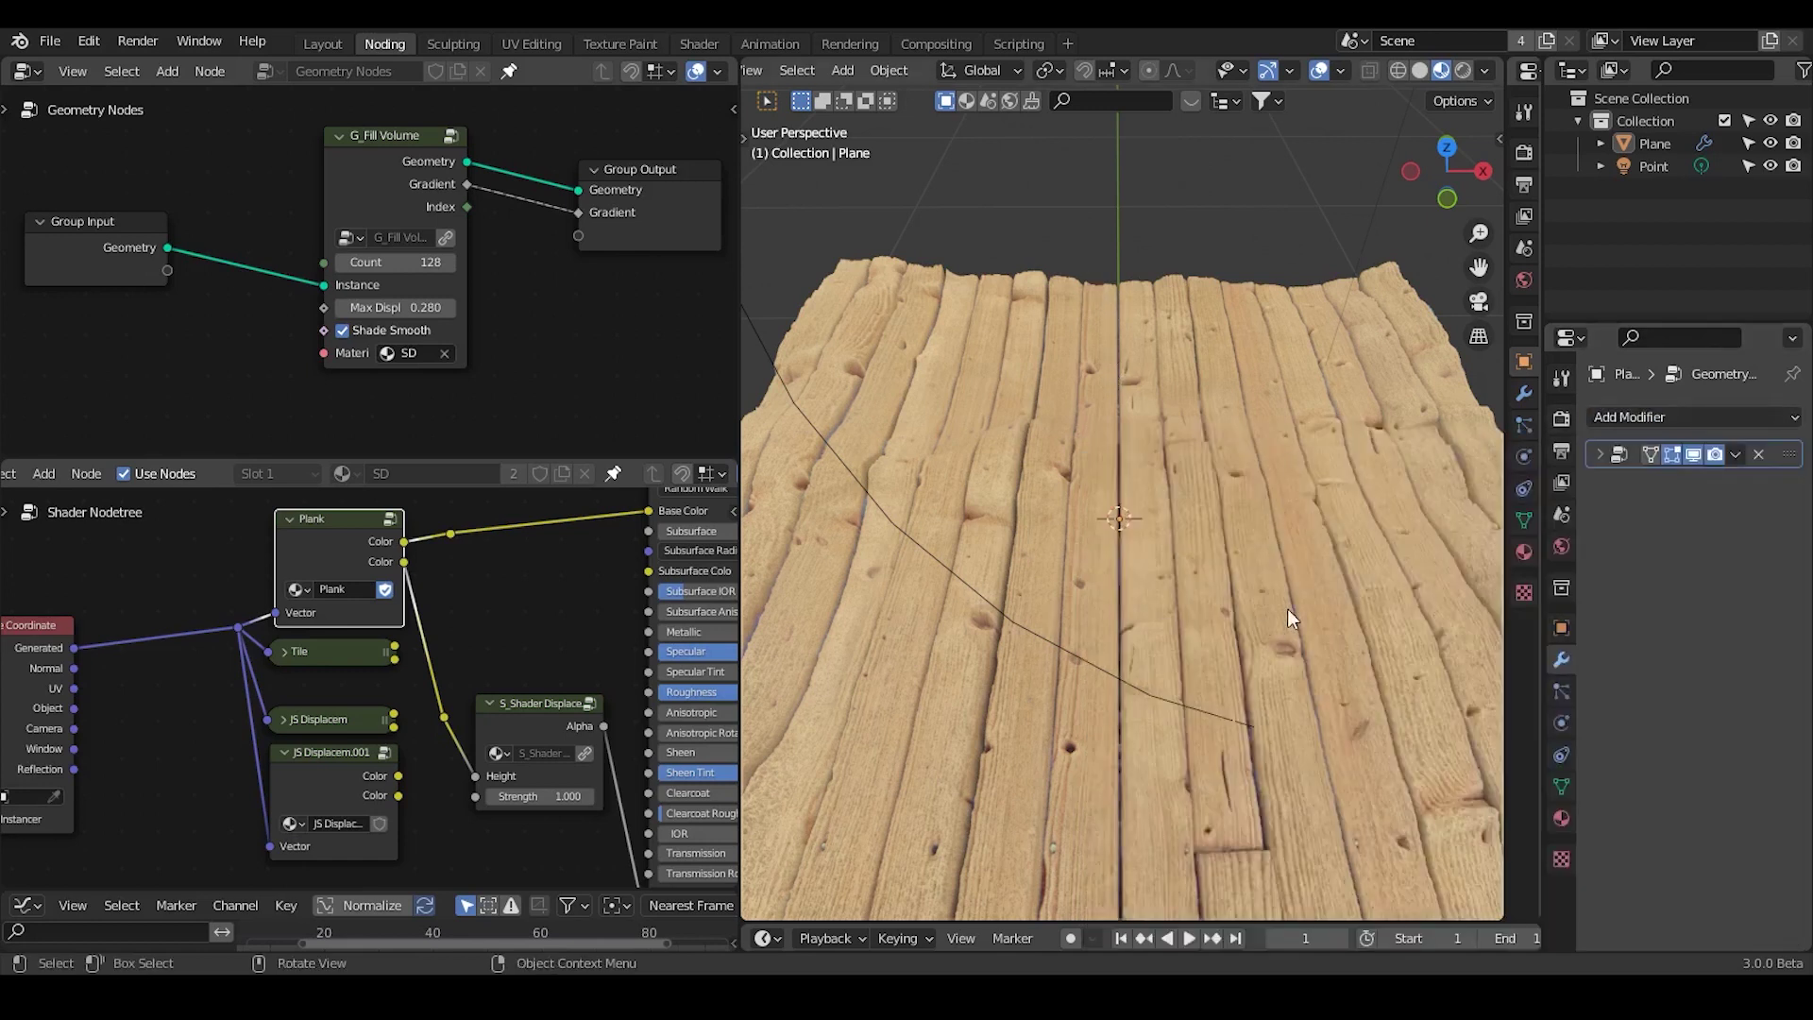
{"action": "left_click_drag", "start_coordinate": [542, 723], "coordinate": [535, 690]}
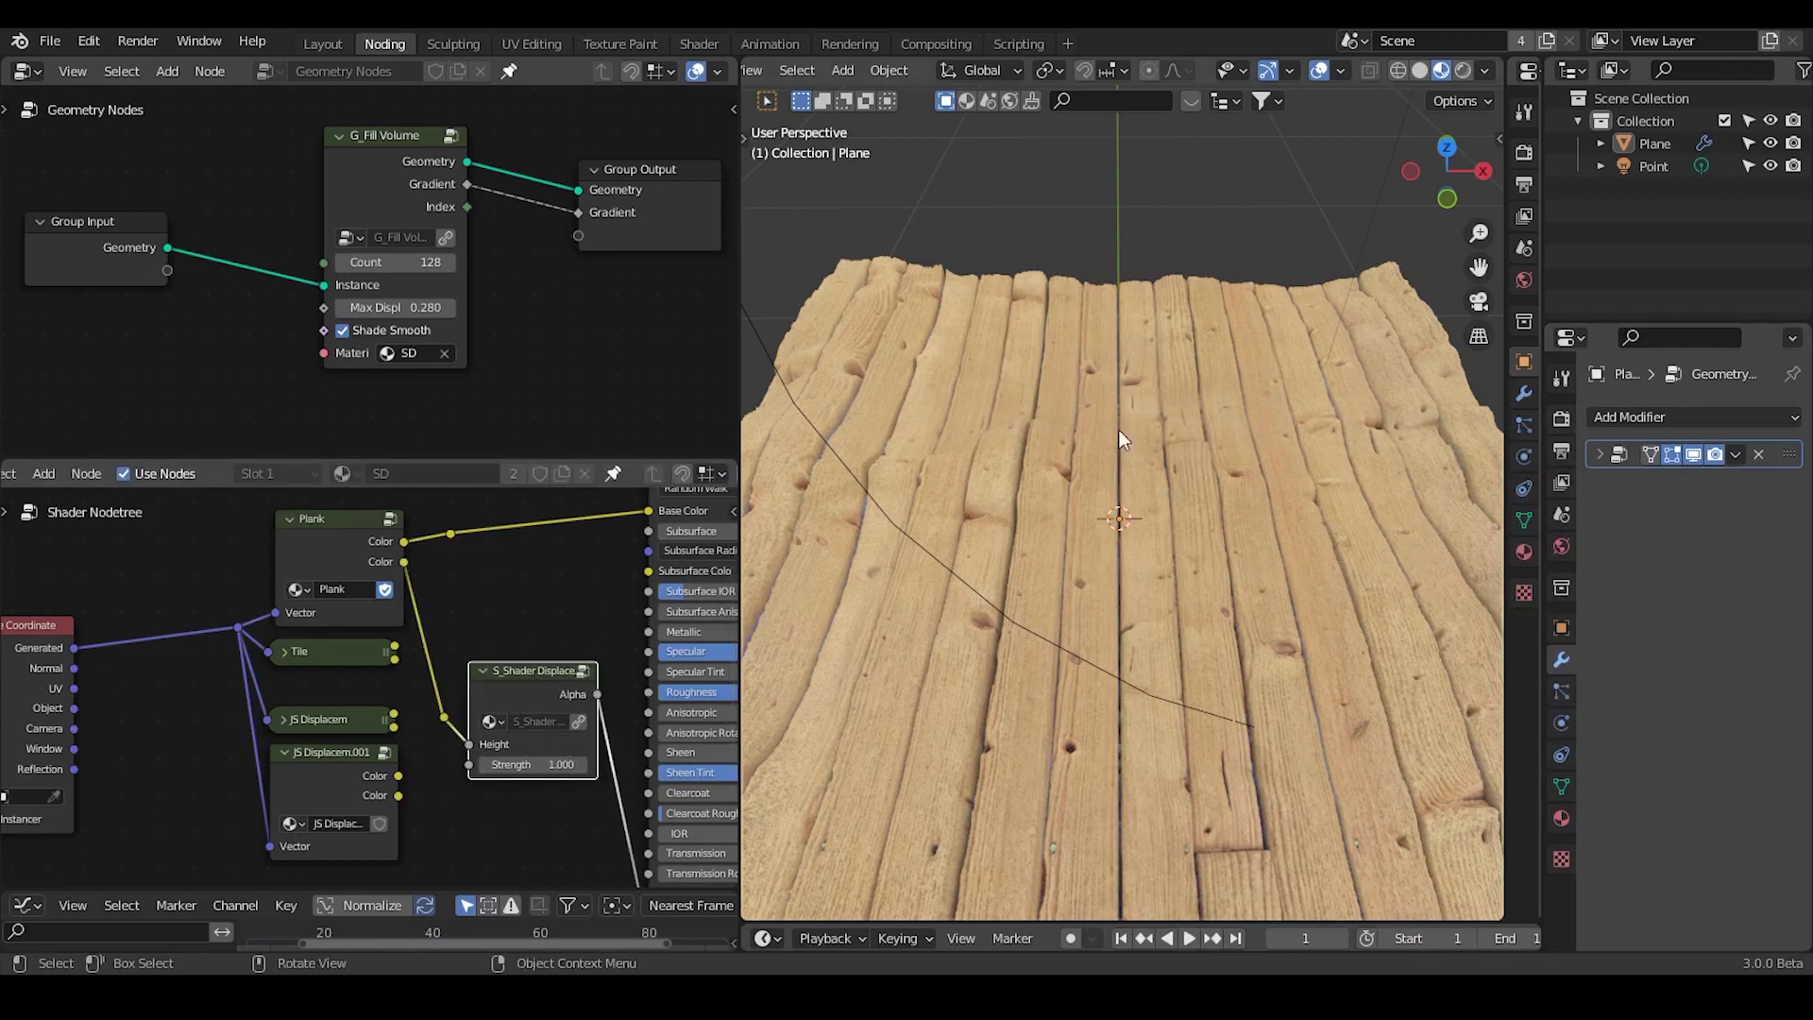
- Circle the G_Fill Volume and S_Shader Displace nodes with annotations, then erase the G_Fill Volume mark
{"action": "left_click", "coordinate": [1635, 412]}
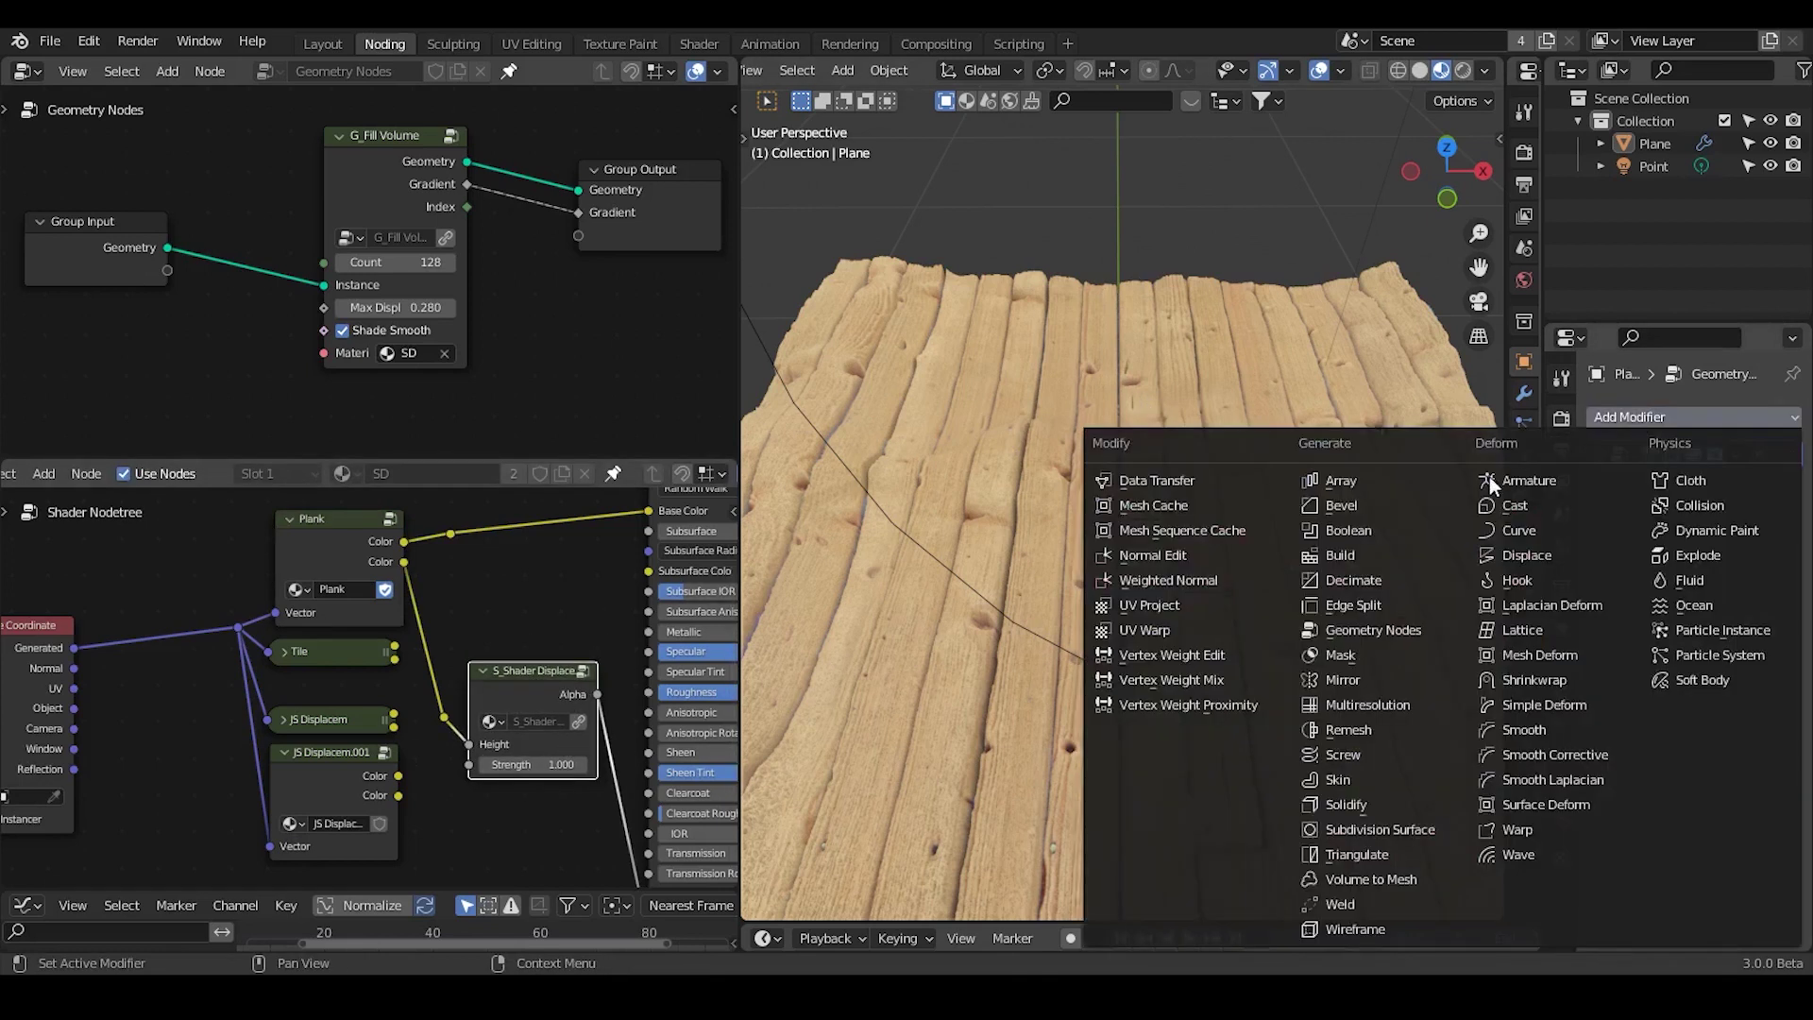
{"action": "left_click", "coordinate": [1405, 637]}
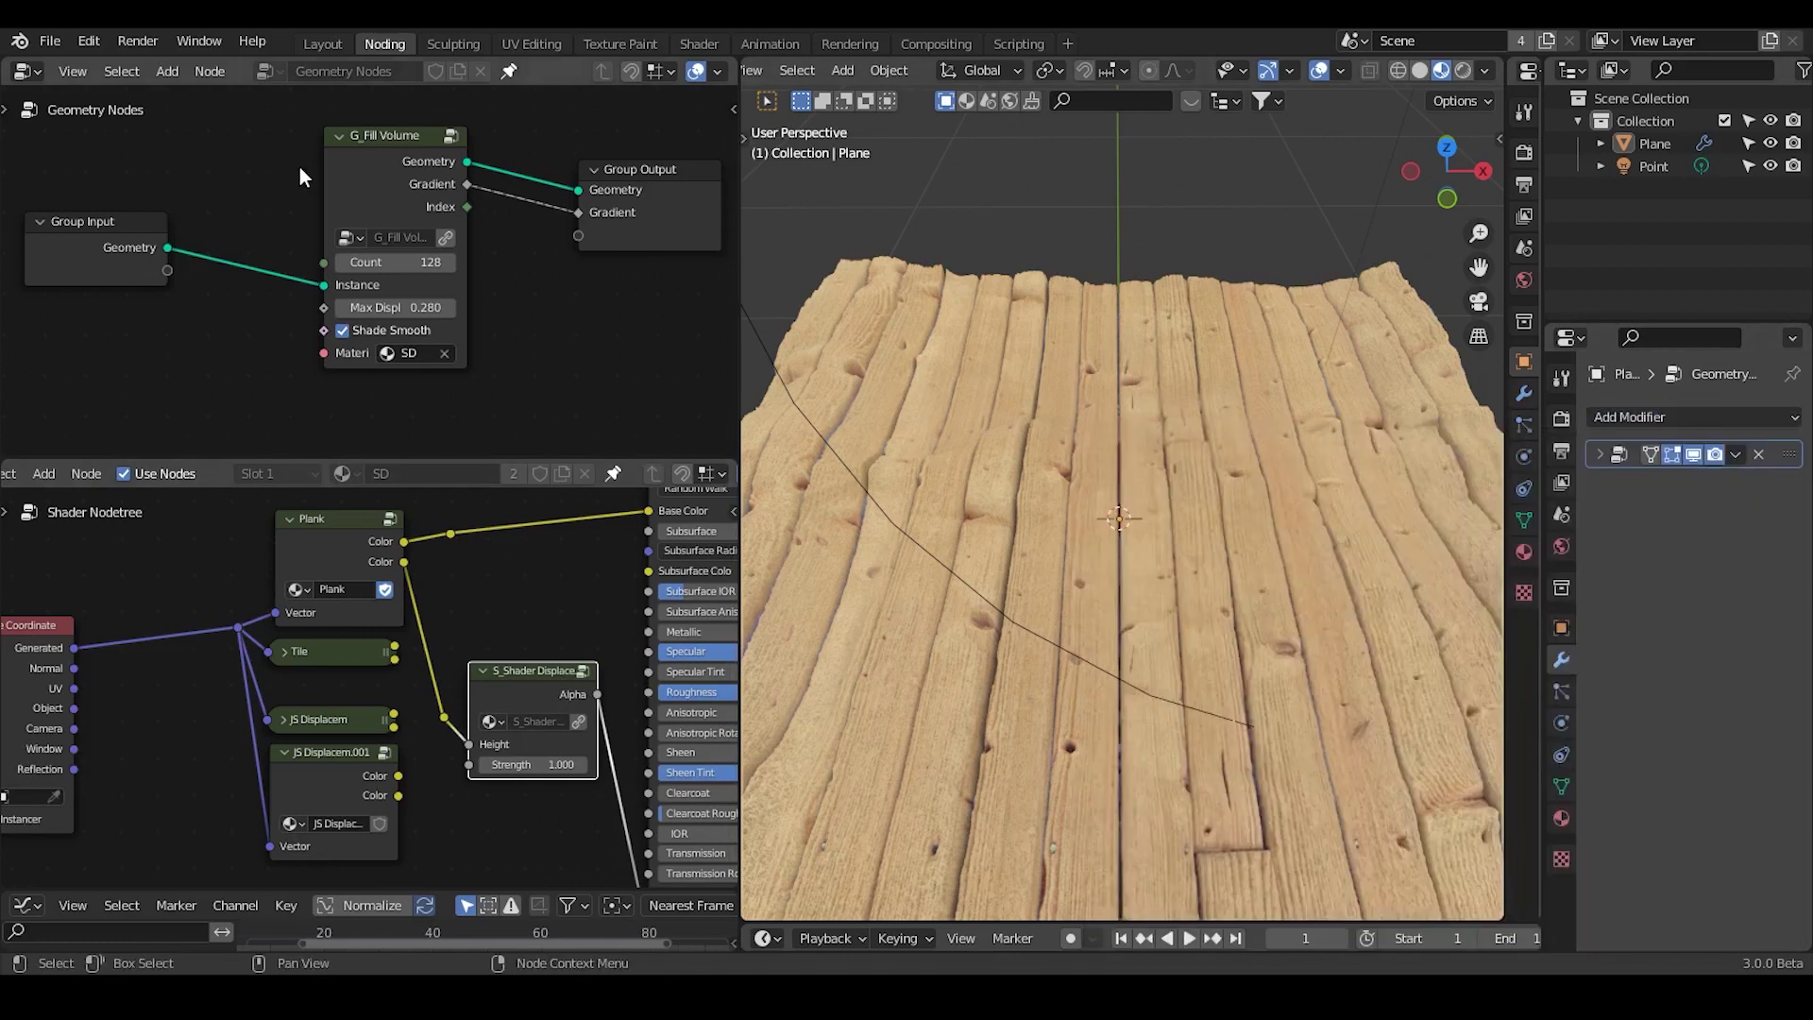
{"action": "mouse_move", "coordinate": [294, 180]}
{"action": "left_mouse_down"}
{"action": "mouse_move", "coordinate": [516, 400]}
{"action": "mouse_move", "coordinate": [529, 189]}
{"action": "mouse_move", "coordinate": [507, 160]}
{"action": "mouse_move", "coordinate": [189, 133]}
{"action": "left_mouse_up"}
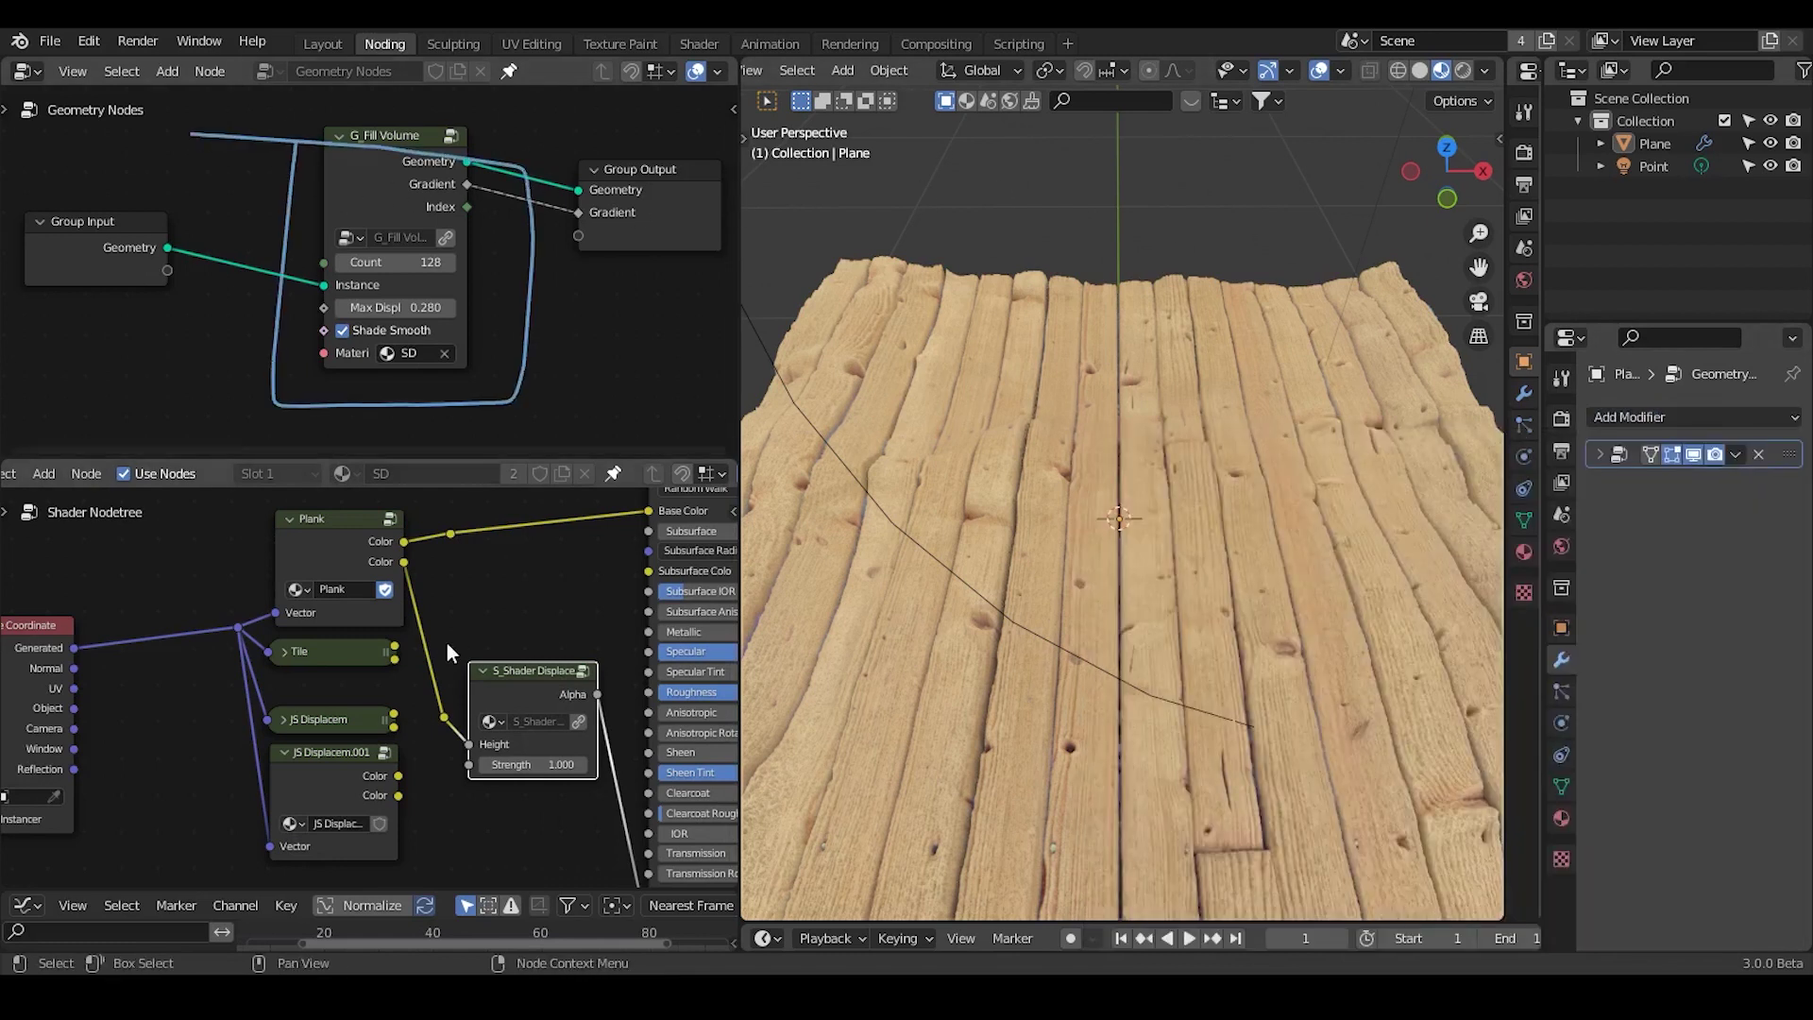
{"action": "mouse_move", "coordinate": [453, 649]}
{"action": "left_mouse_down"}
{"action": "mouse_move", "coordinate": [612, 804]}
{"action": "mouse_move", "coordinate": [620, 649]}
{"action": "mouse_move", "coordinate": [477, 651]}
{"action": "left_mouse_up"}
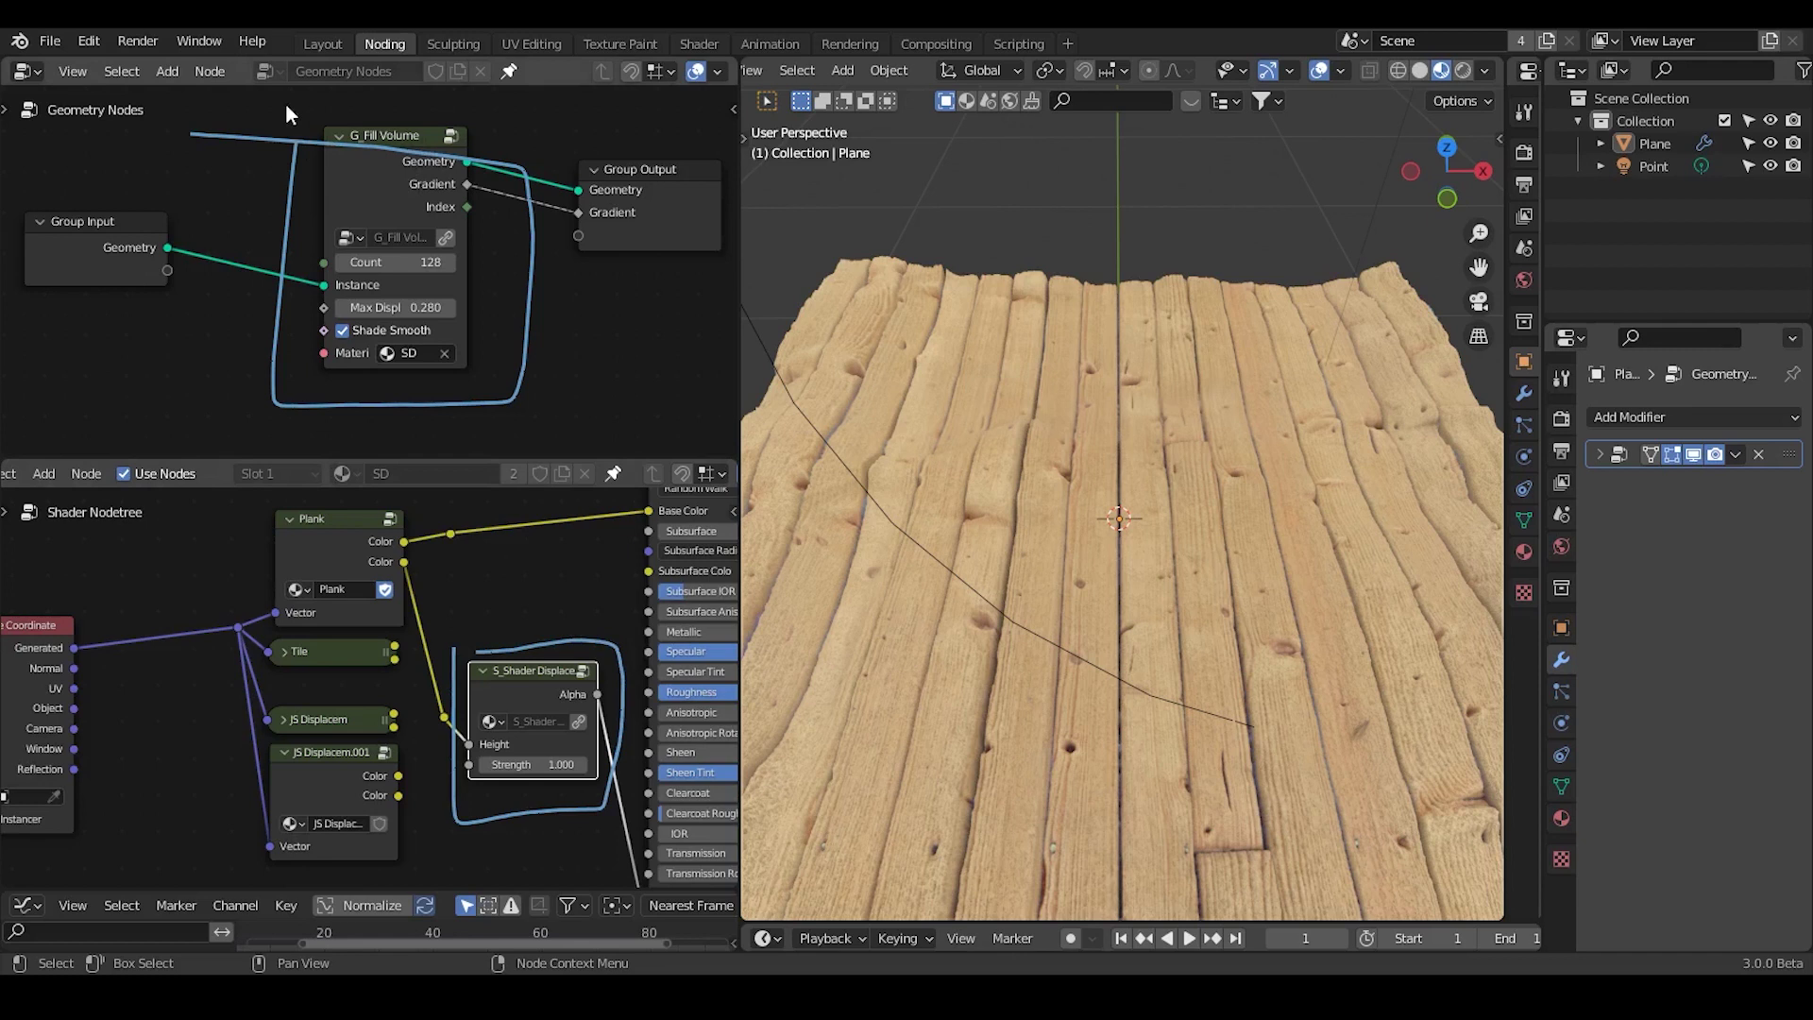
{"action": "mouse_move", "coordinate": [350, 118]}
{"action": "right_mouse_down"}
{"action": "mouse_move", "coordinate": [212, 162]}
{"action": "mouse_move", "coordinate": [196, 301]}
{"action": "mouse_move", "coordinate": [313, 391]}
{"action": "mouse_move", "coordinate": [529, 387]}
{"action": "right_mouse_up"}
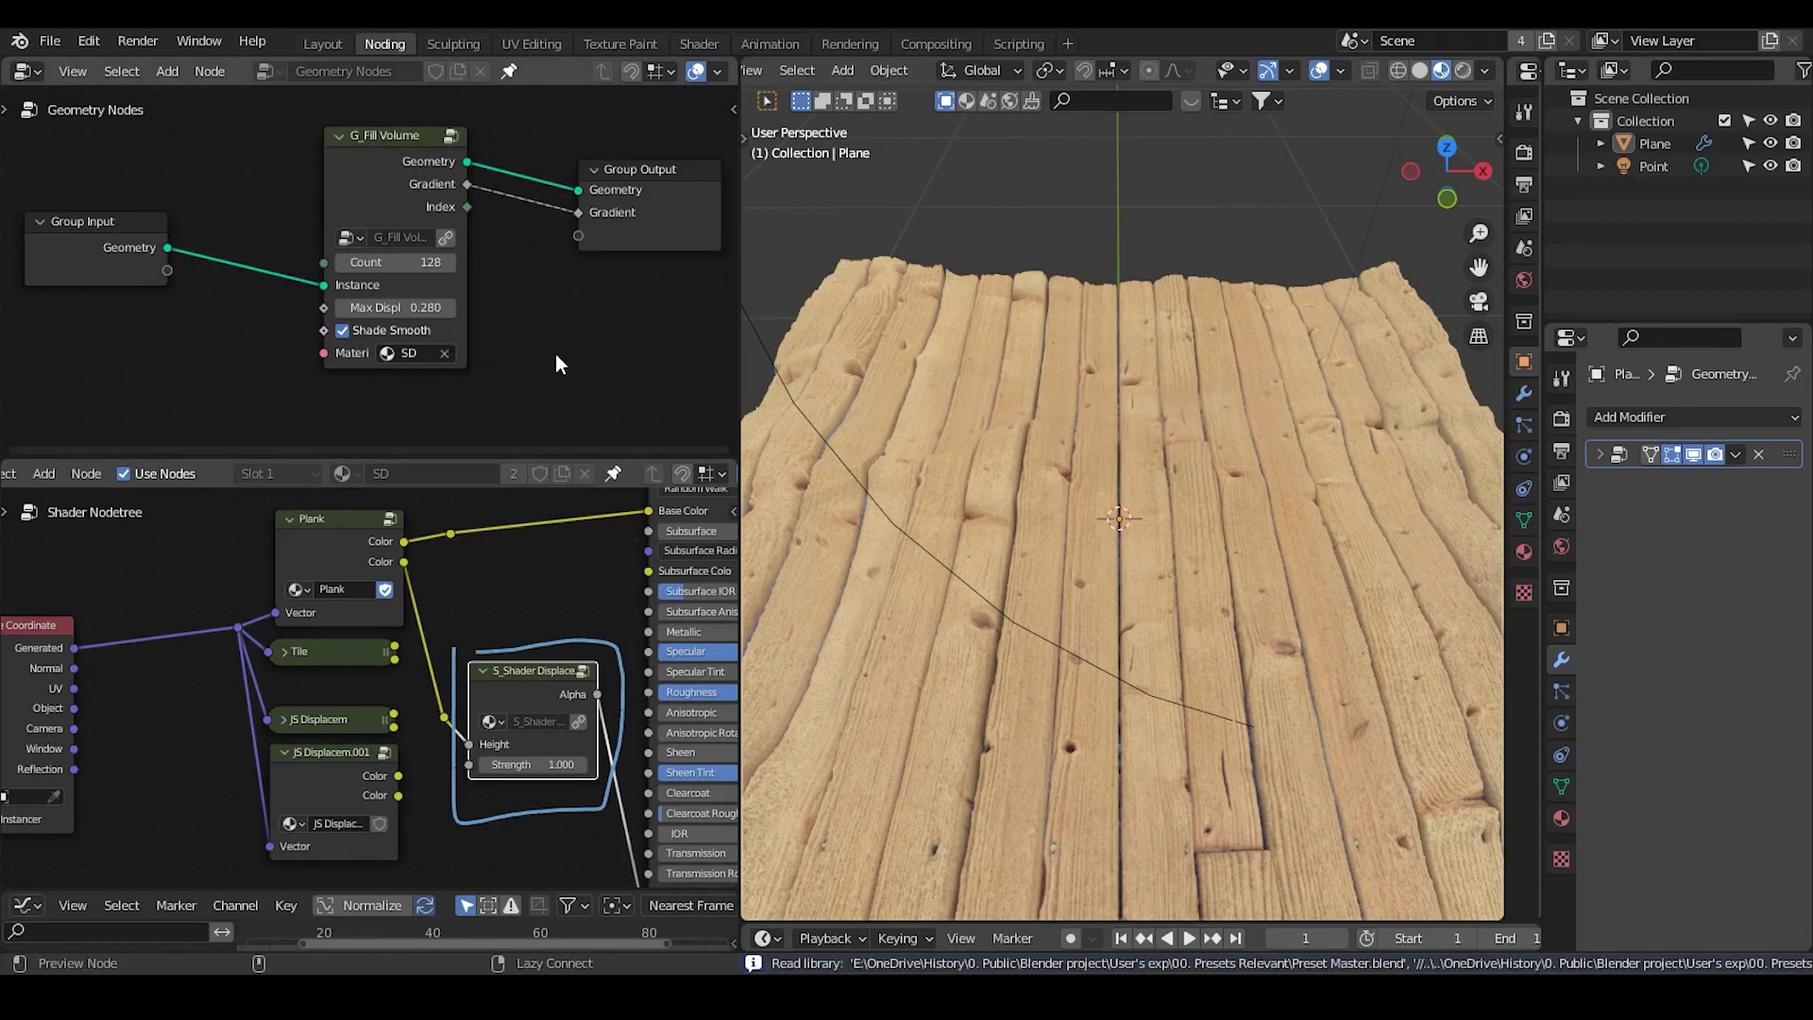
- Delete all the Plane's vertices in Edit Mode and add a new plane mesh in their place
{"action": "left_click", "coordinate": [1199, 366]}
{"action": "key", "text": "Tab"}
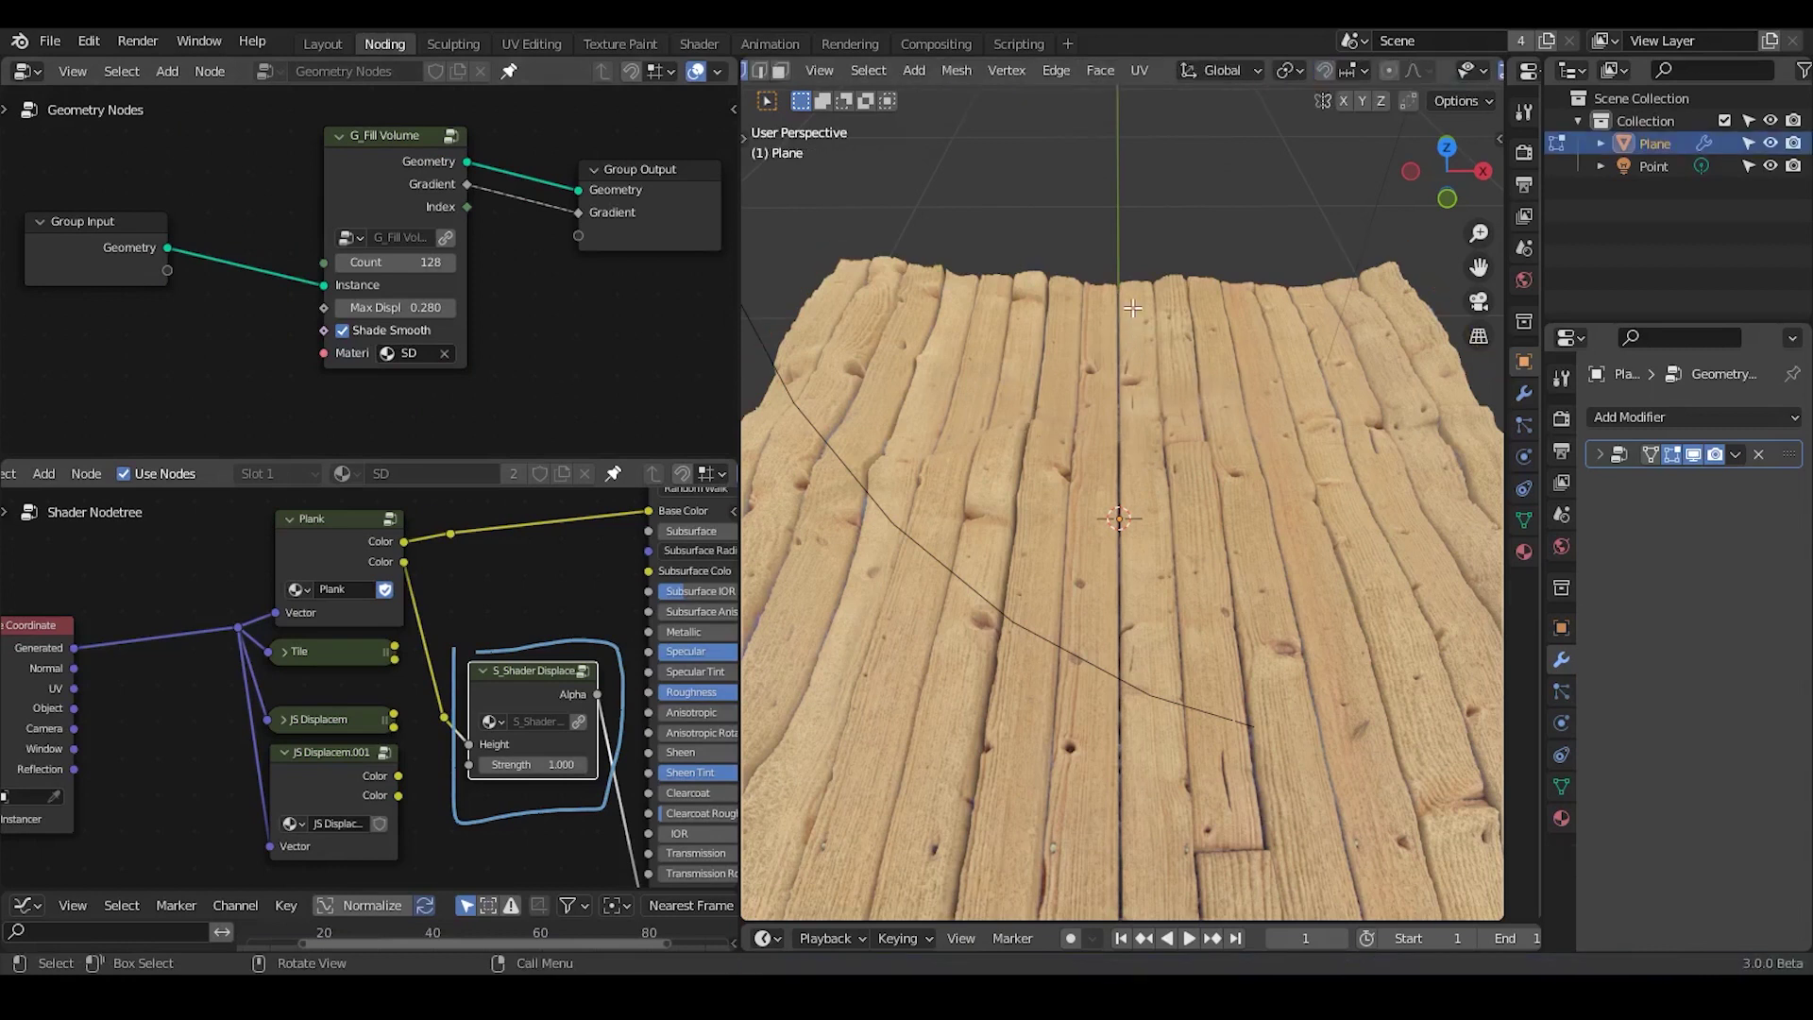
{"action": "key", "text": "x"}
{"action": "left_click", "coordinate": [1131, 308]}
{"action": "key", "text": "shift+a"}
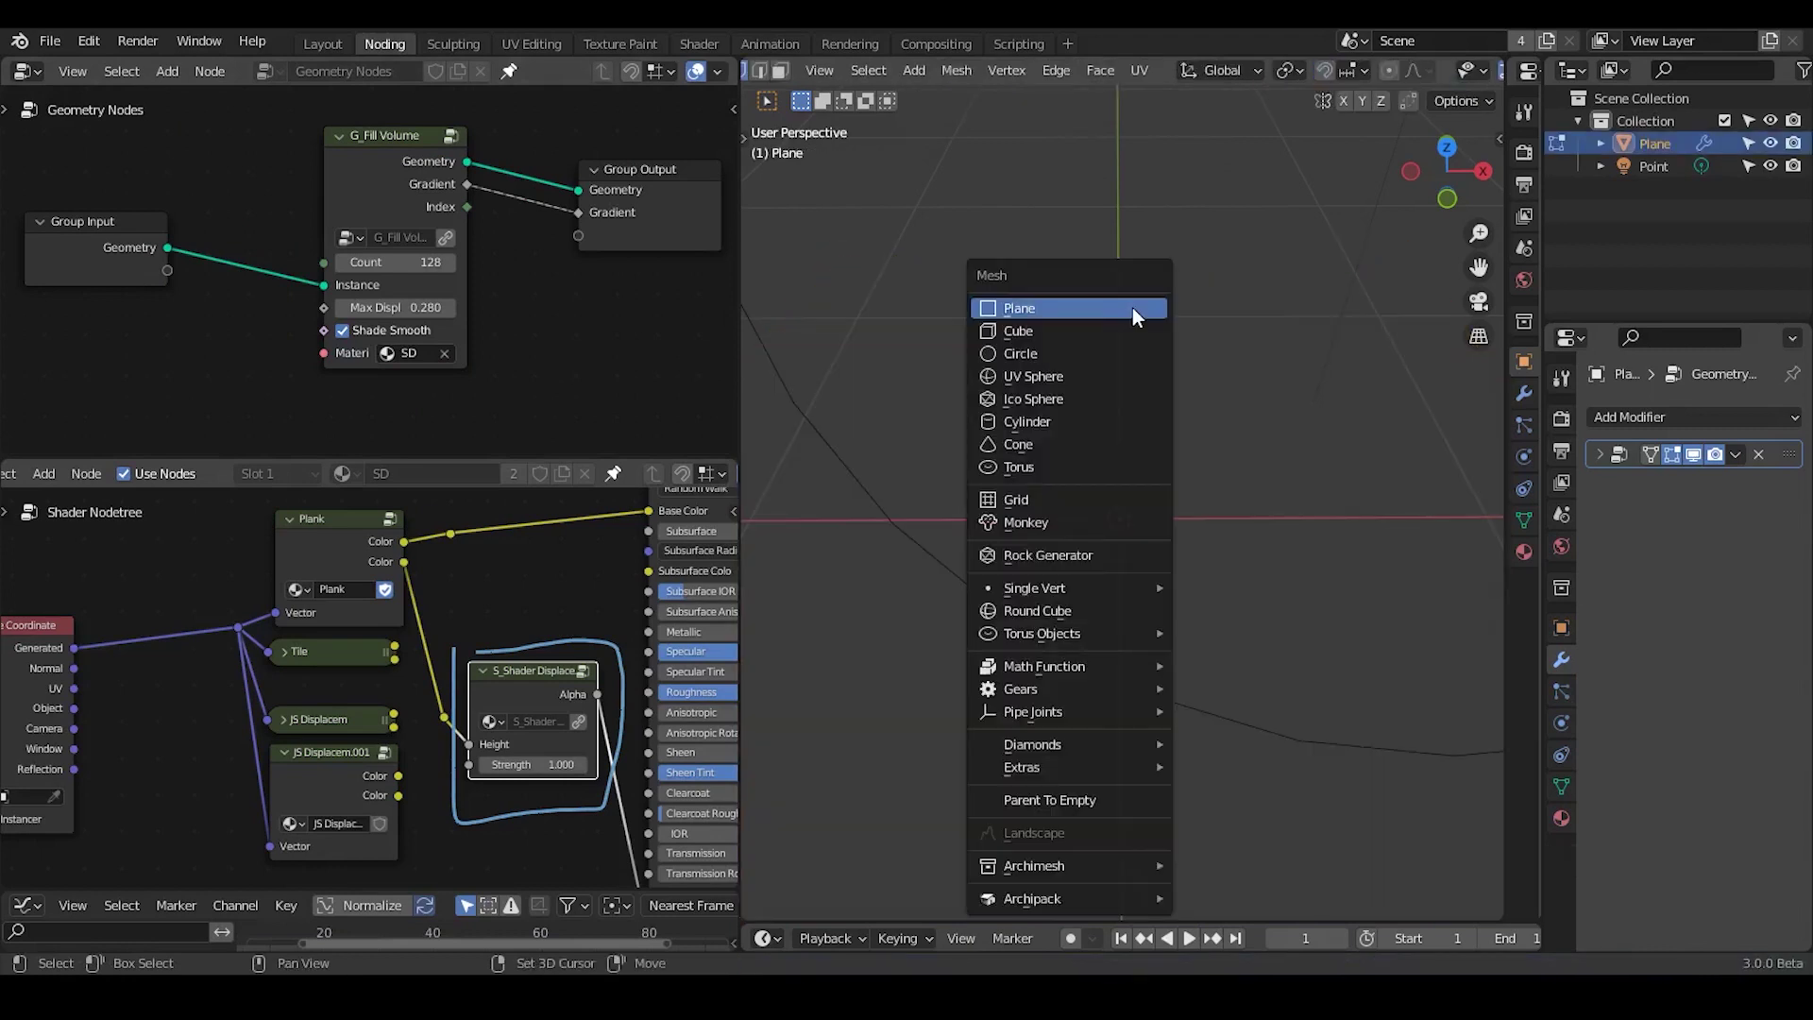
{"action": "left_click", "coordinate": [1048, 308]}
{"action": "key", "text": "Tab"}
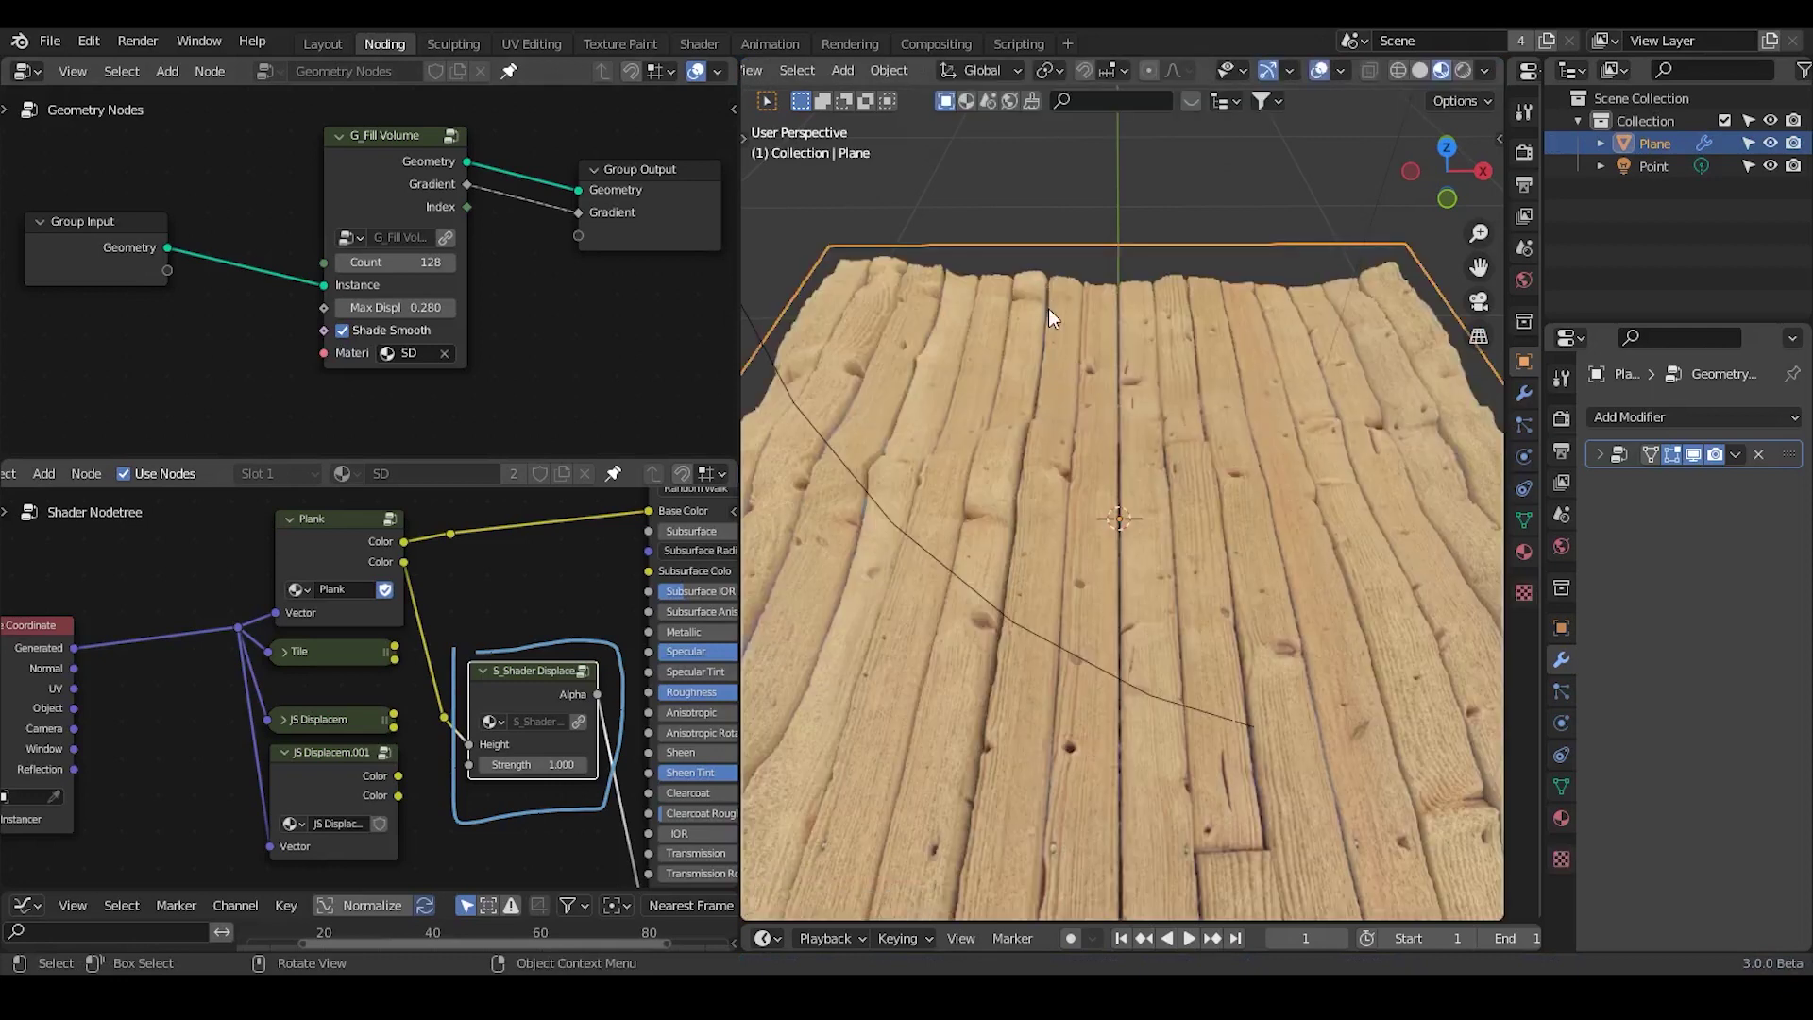
{"action": "left_click_drag", "start_coordinate": [843, 273], "coordinate": [1207, 284]}
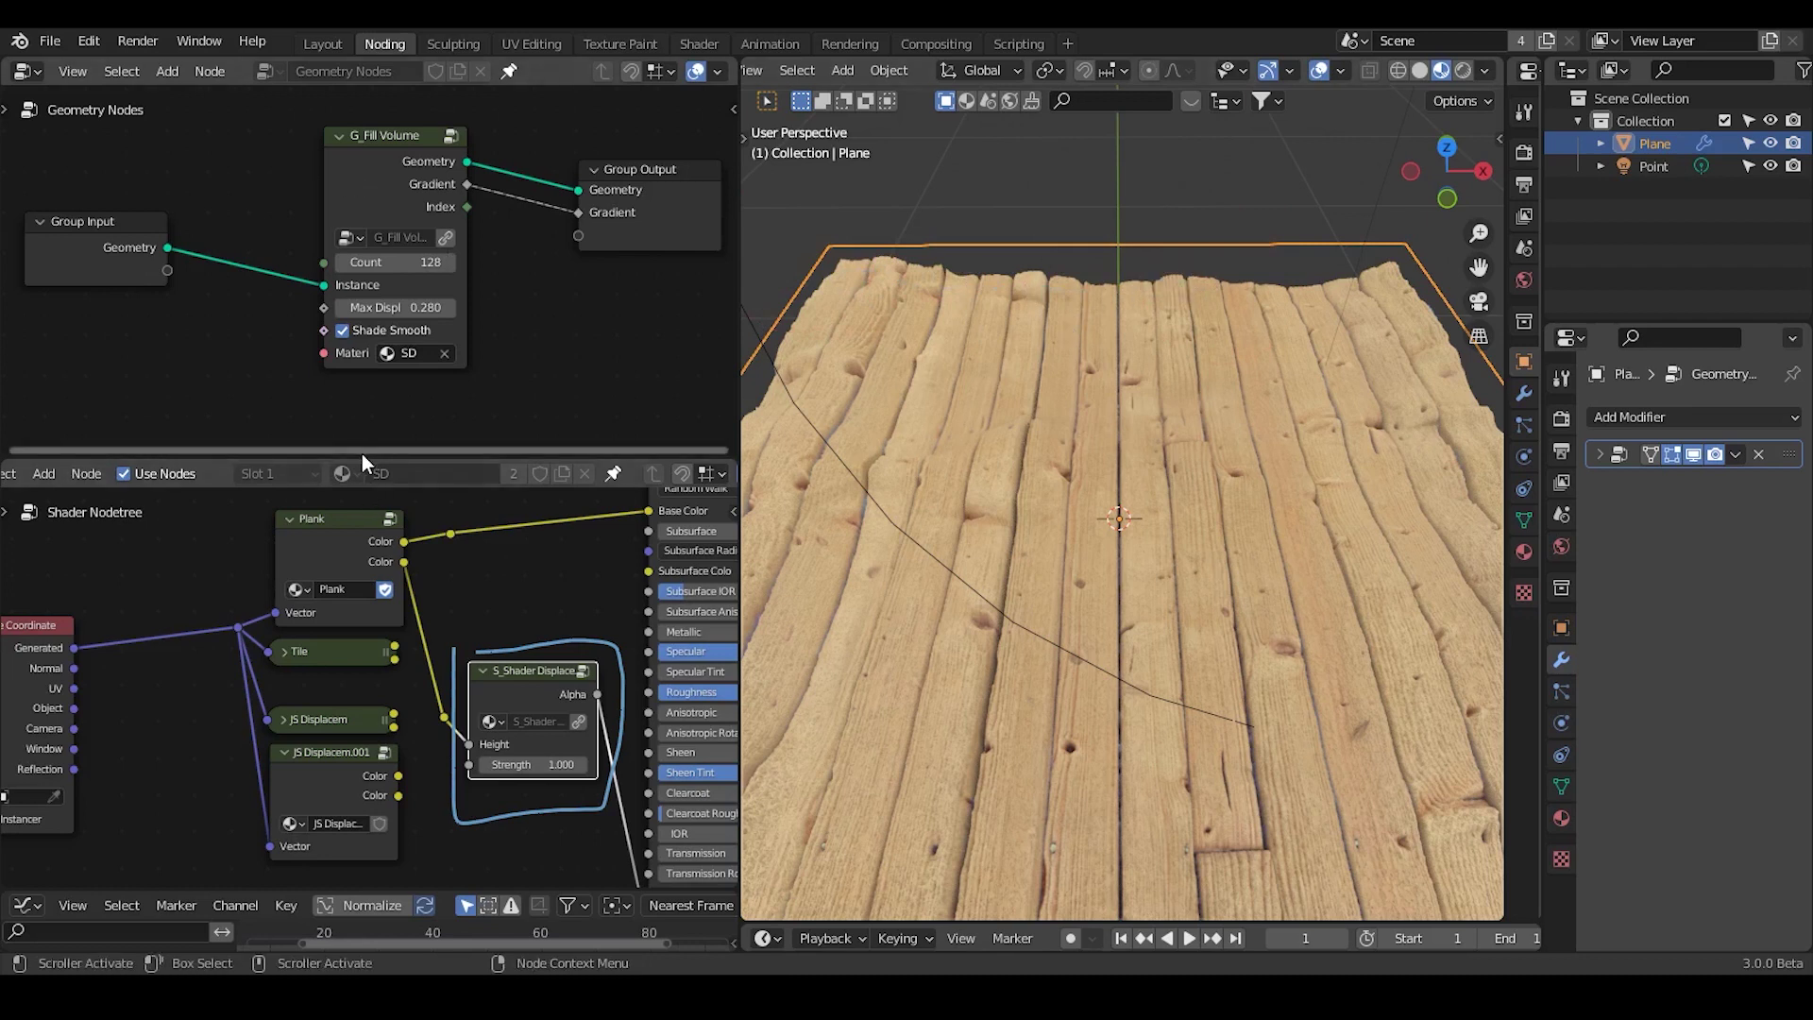
- Enlarge the geometry nodes editor, enter Count 100 and lower Max Displ to 0.170 on G_Fill Volume
{"action": "left_click_drag", "start_coordinate": [370, 459], "coordinate": [379, 594]}
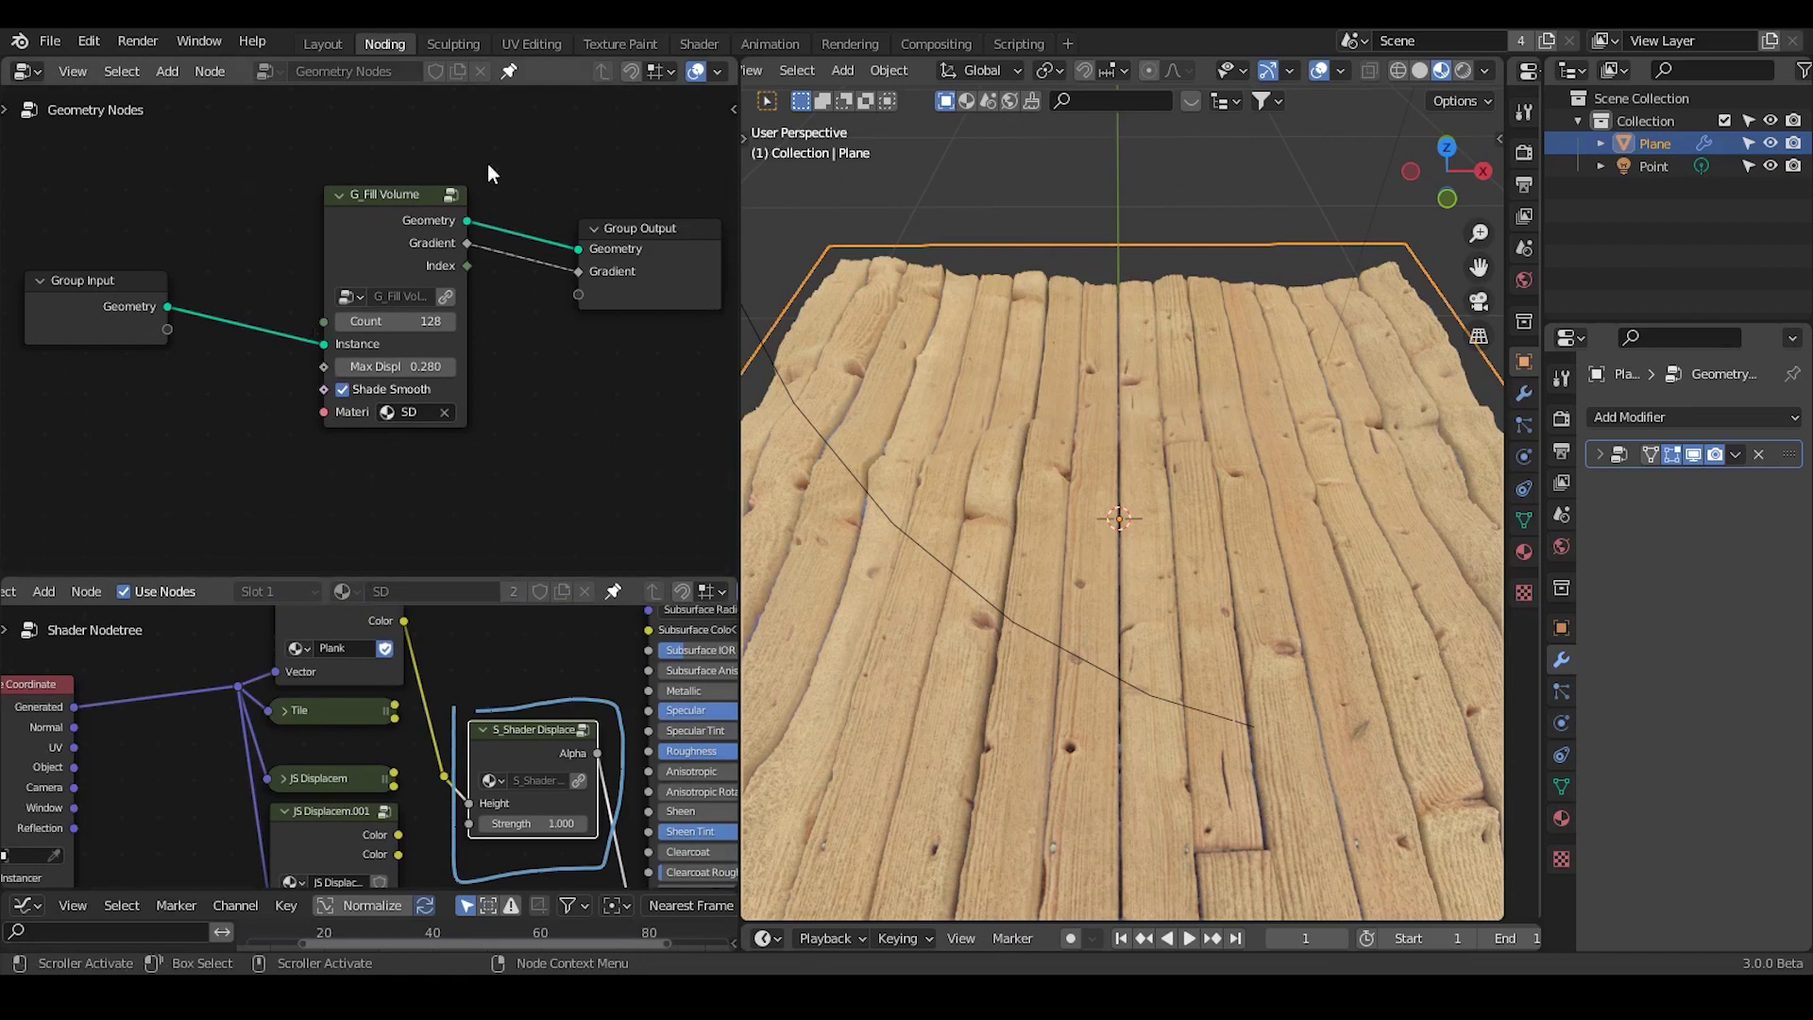
{"action": "left_click_drag", "start_coordinate": [397, 322], "coordinate": [415, 322]}
{"action": "left_click", "coordinate": [397, 322]}
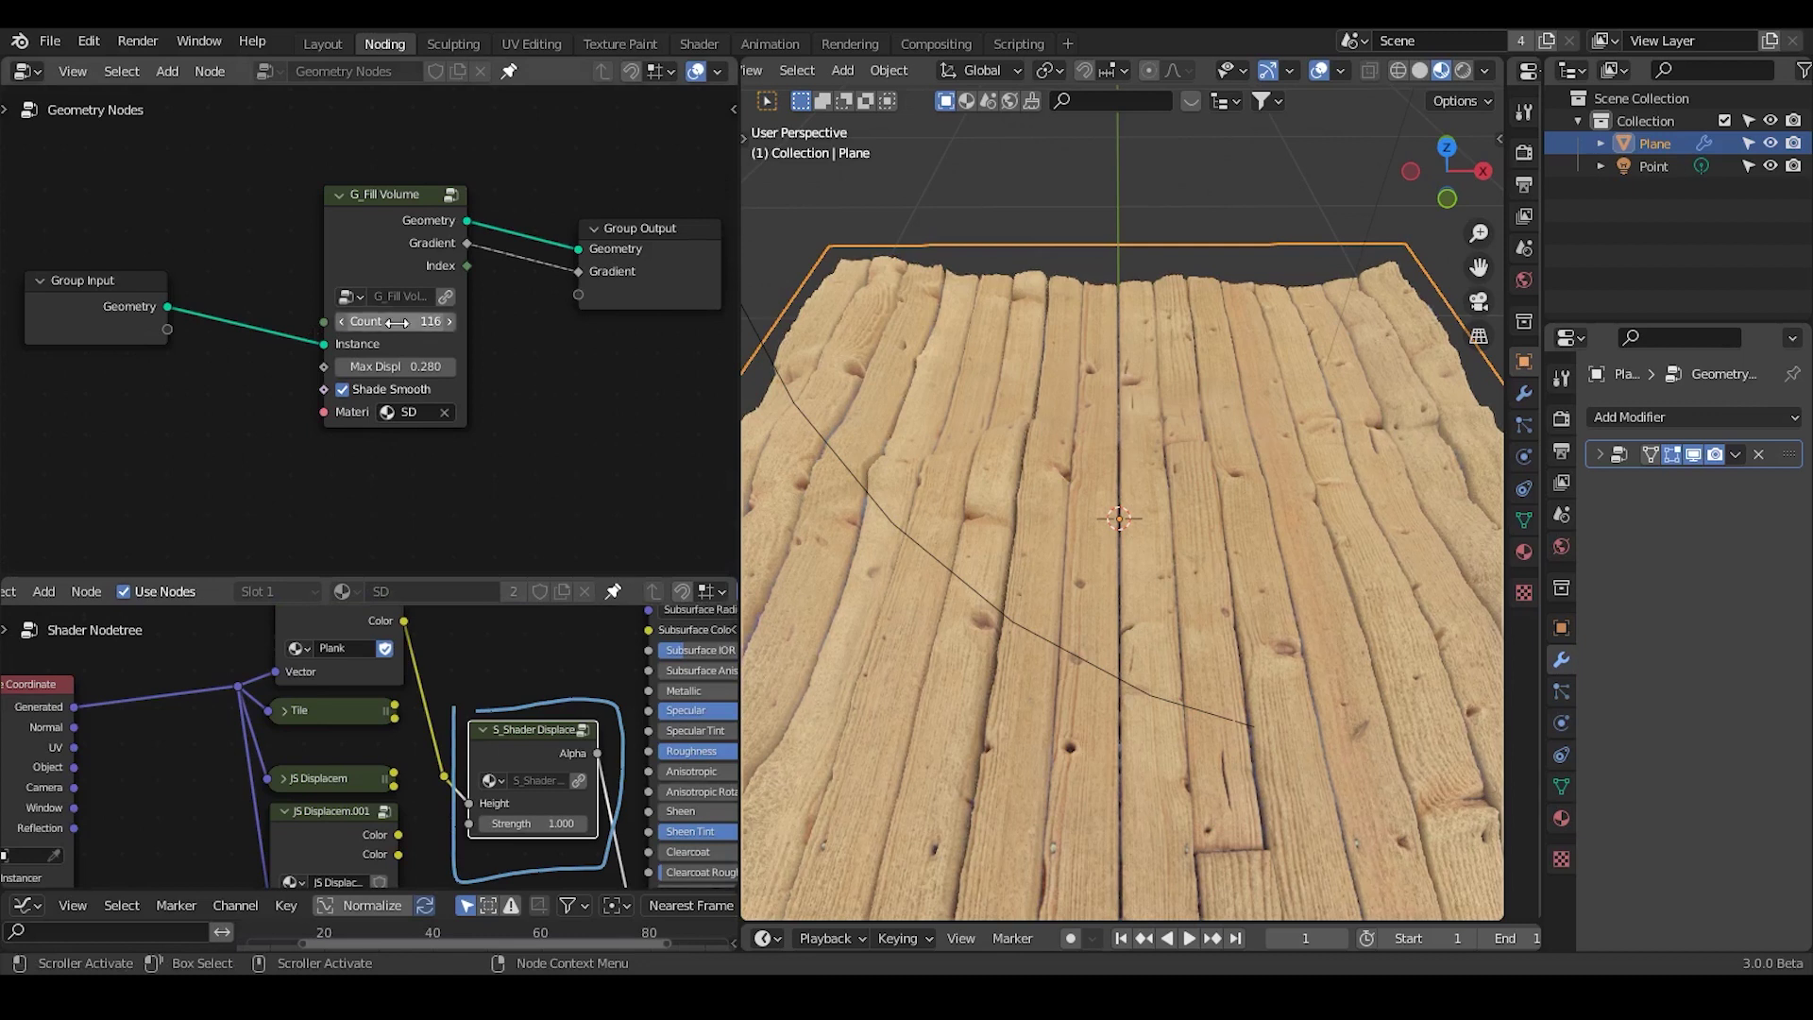
{"action": "type", "text": "100"}
{"action": "key", "text": "Return"}
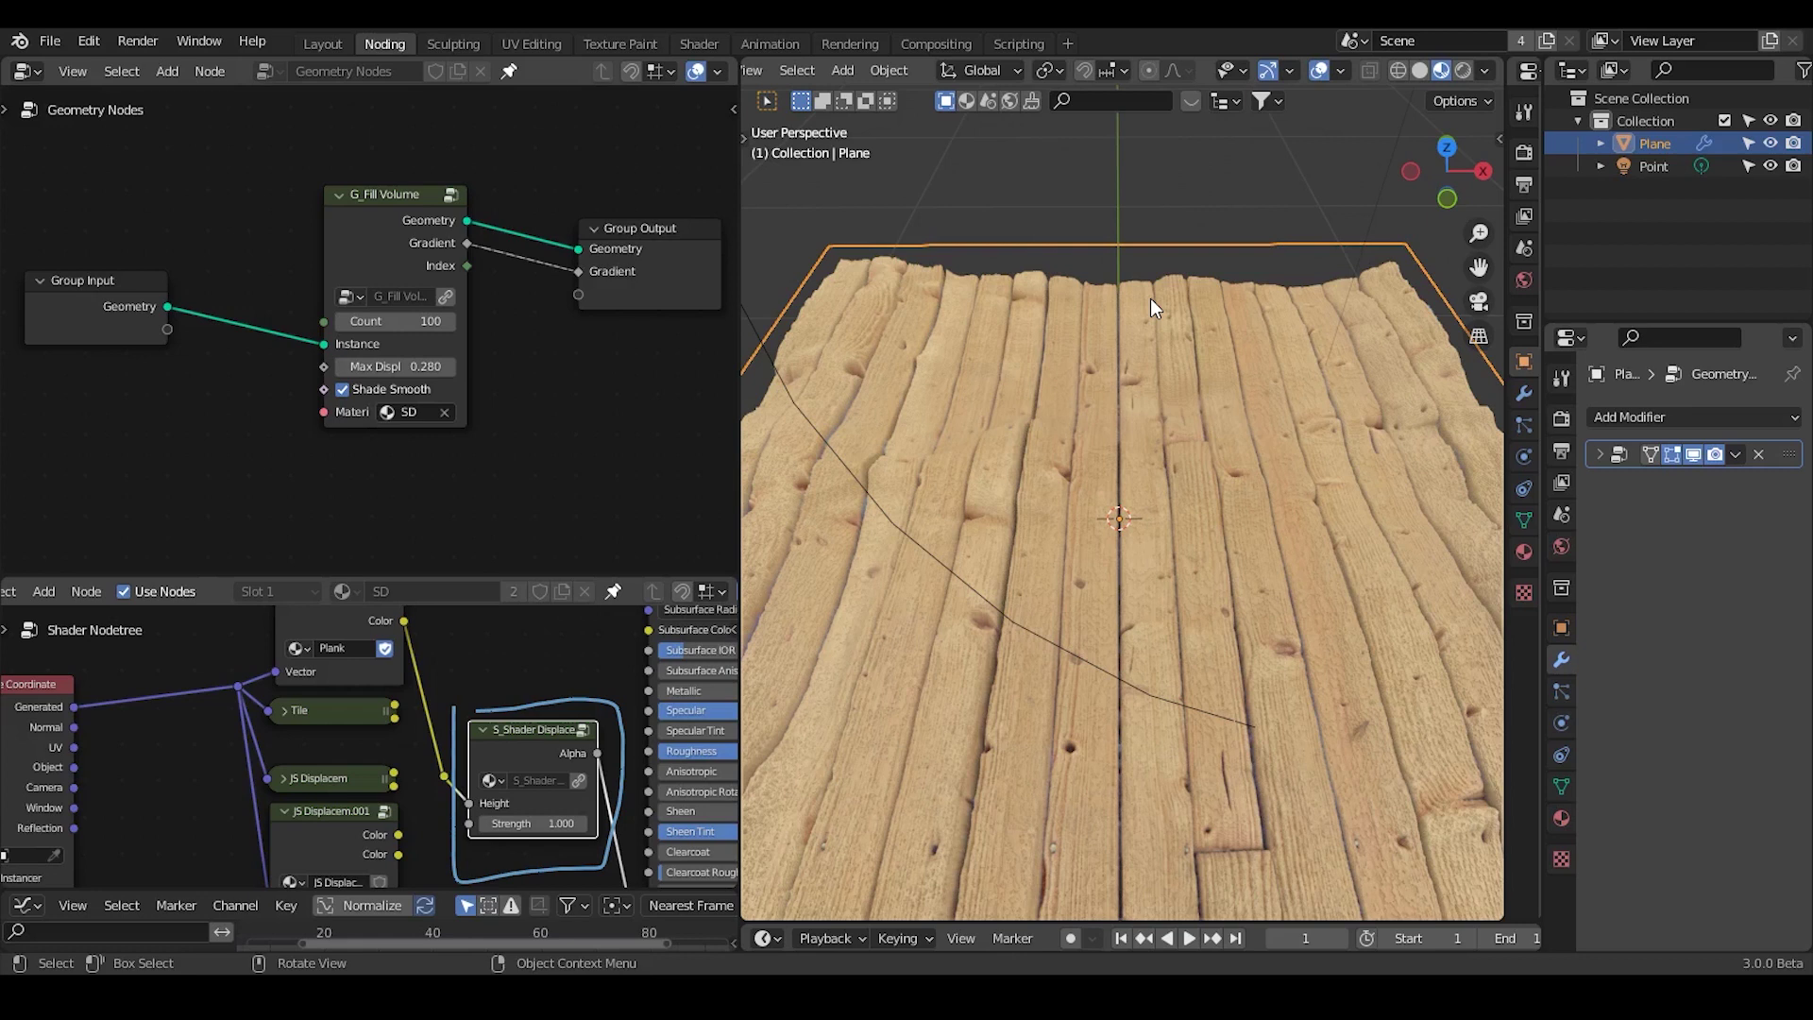
{"action": "mouse_move", "coordinate": [400, 367]}
{"action": "left_mouse_down"}
{"action": "mouse_move", "coordinate": [452, 367]}
{"action": "mouse_move", "coordinate": [321, 366]}
{"action": "mouse_move", "coordinate": [397, 366]}
{"action": "left_mouse_up"}
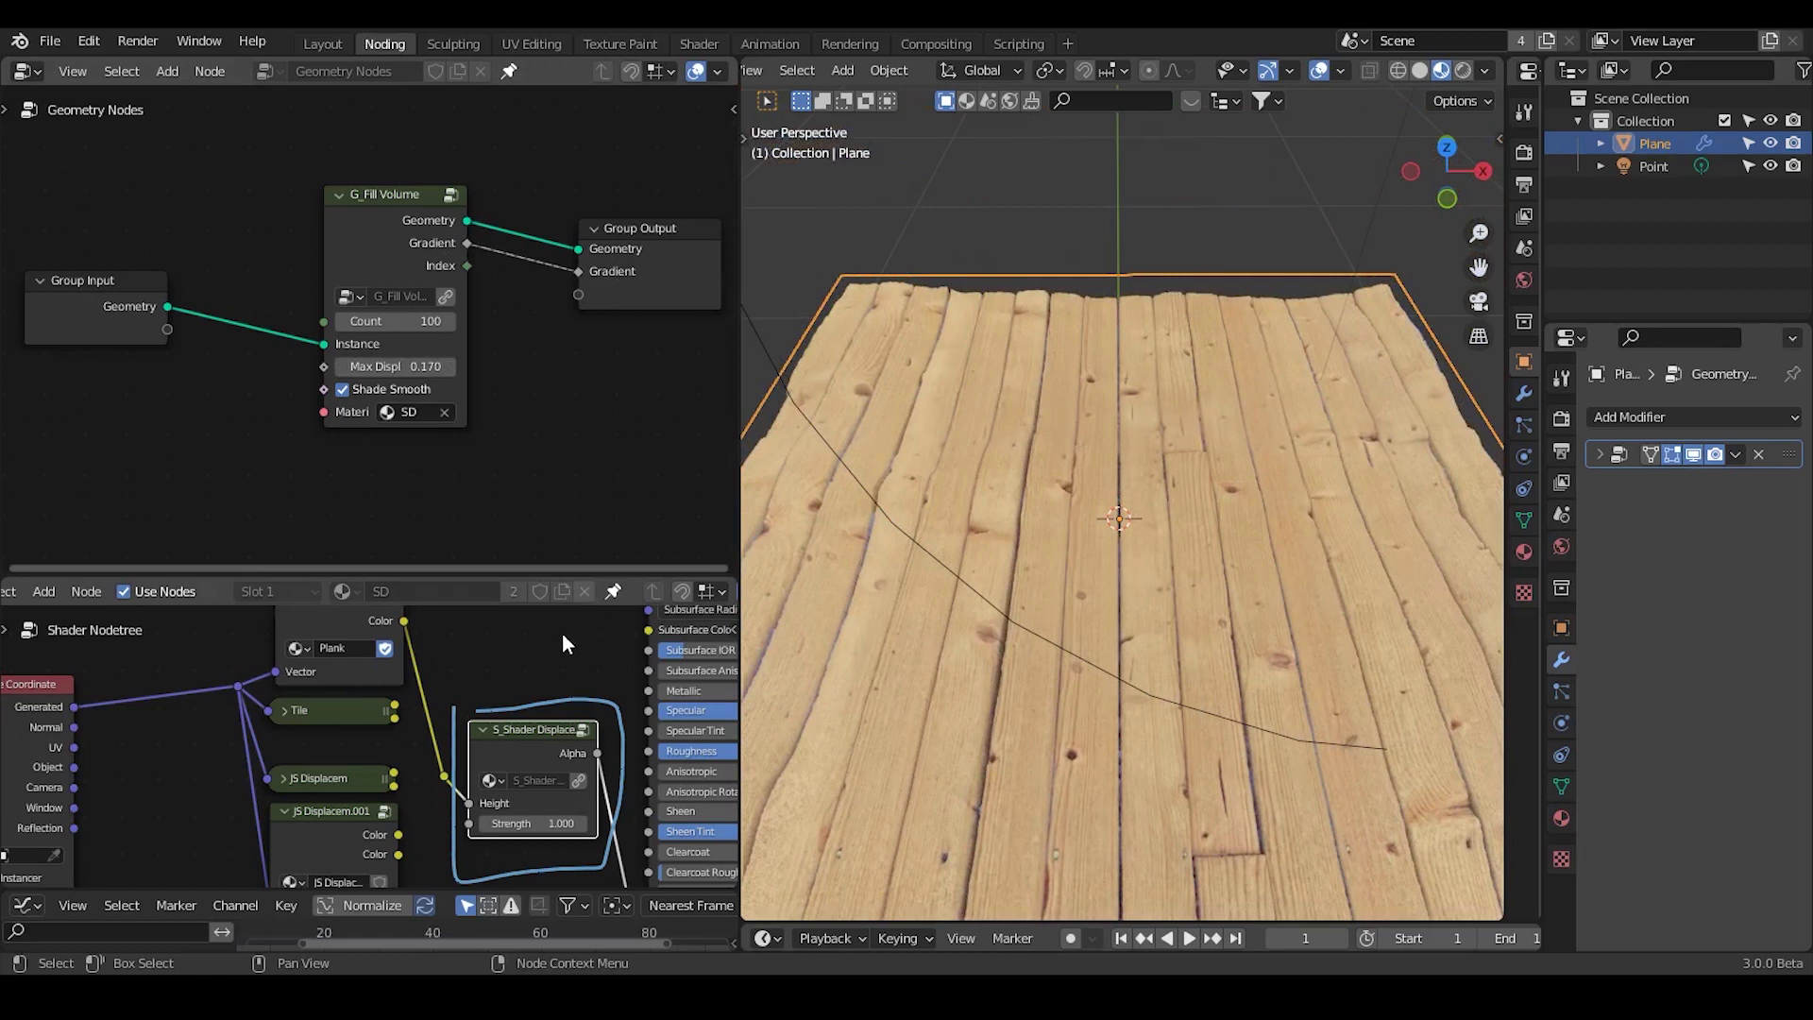
- Enlarge the shader editor and inspect the nodes inside the S_Shader Displacement group
{"action": "left_click", "coordinate": [1594, 454]}
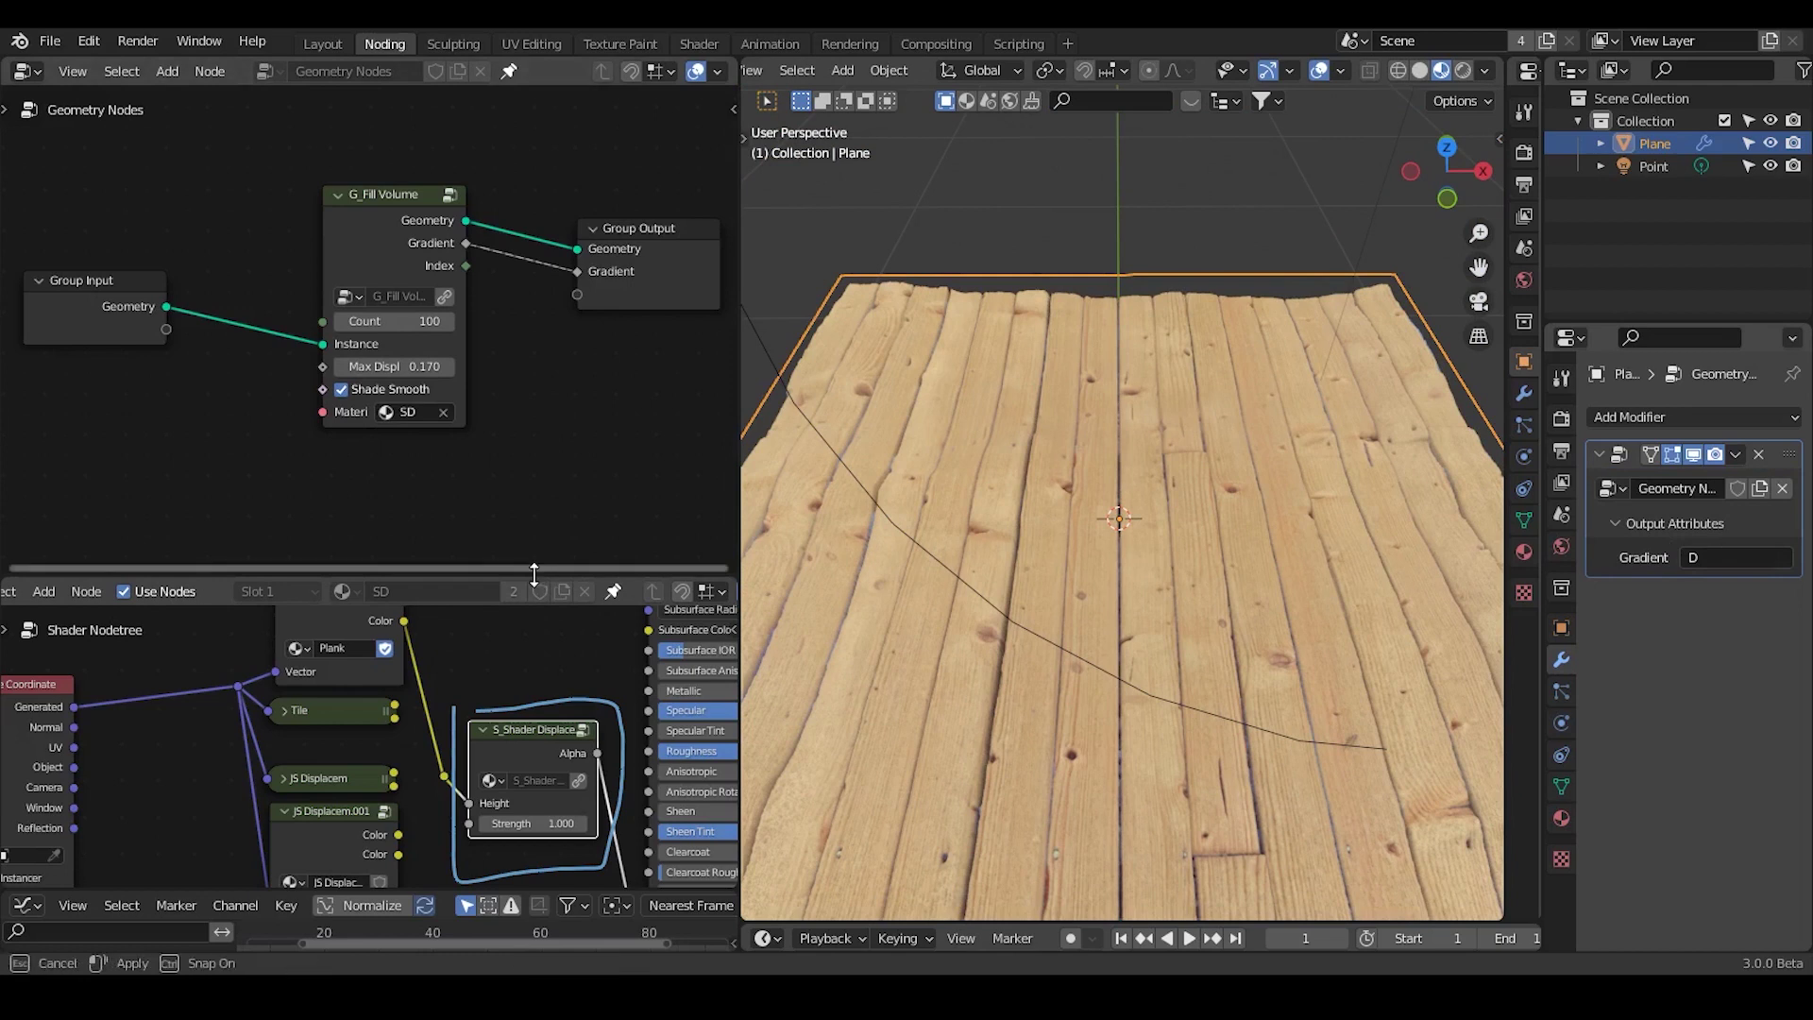
{"action": "left_click_drag", "start_coordinate": [537, 571], "coordinate": [538, 436]}
{"action": "middle_click_drag", "start_coordinate": [555, 641], "coordinate": [514, 596]}
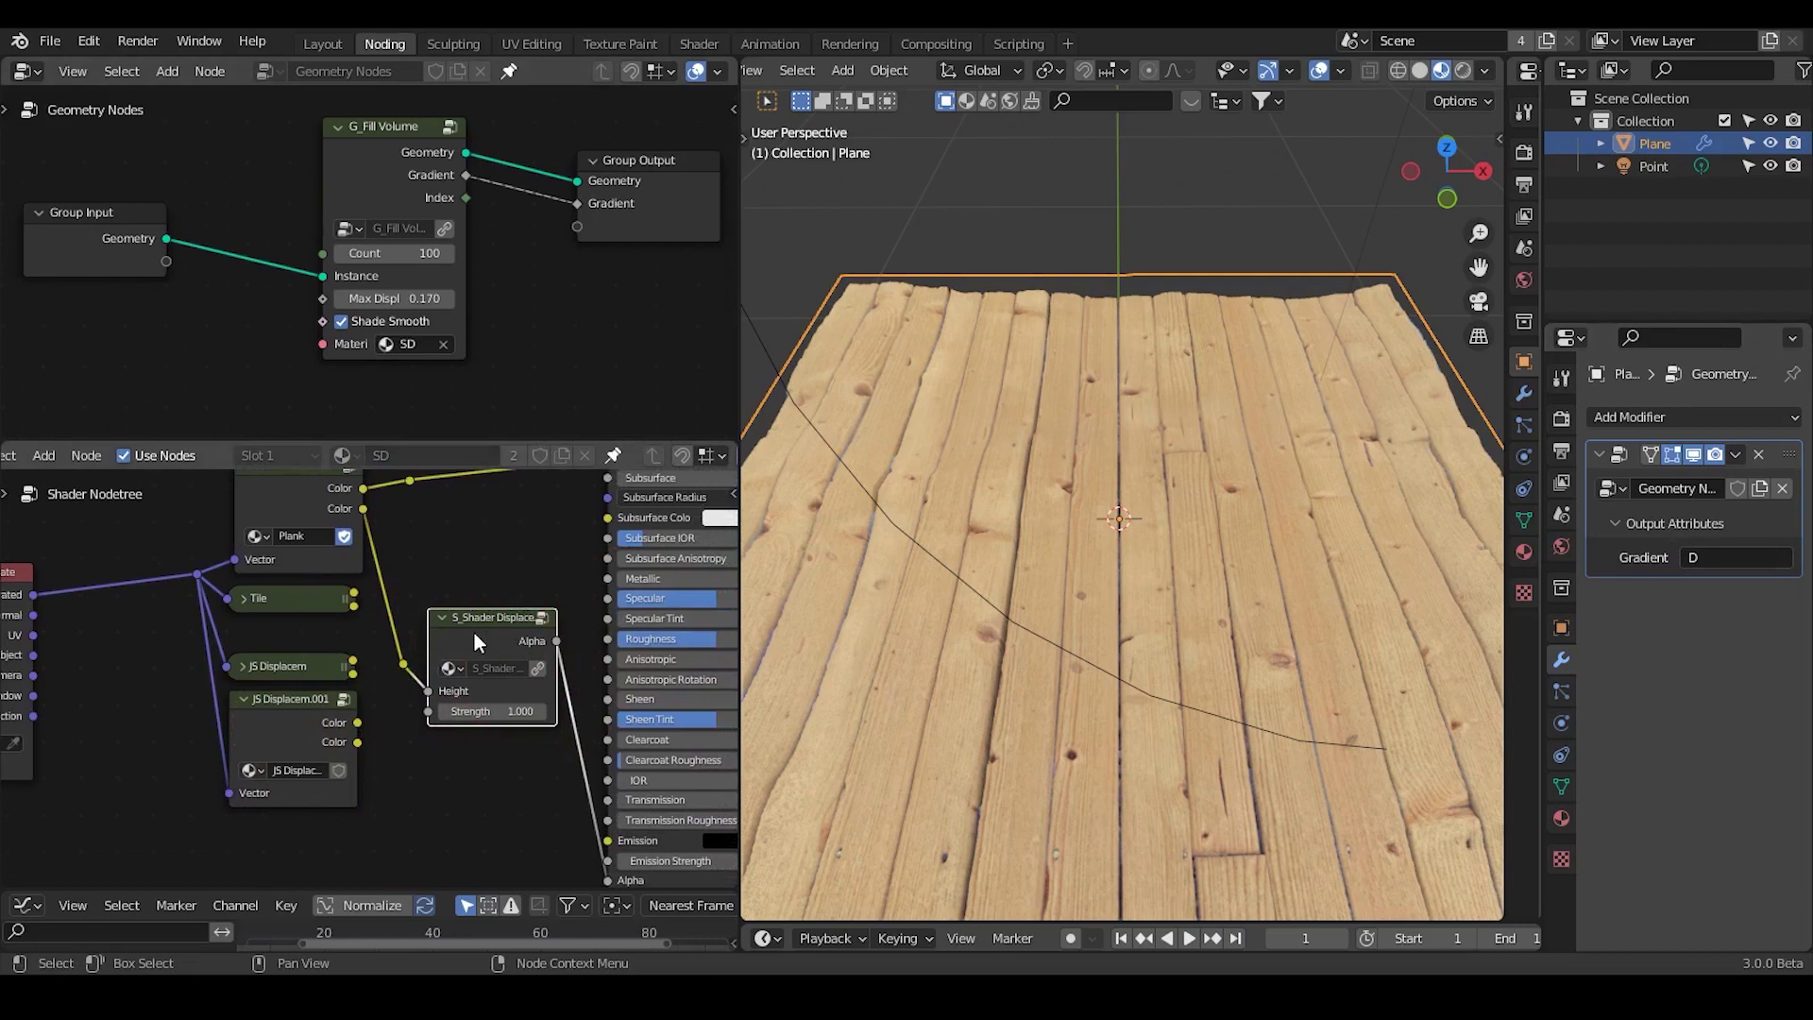
{"action": "key", "text": "Tab"}
{"action": "left_click", "coordinate": [318, 604]}
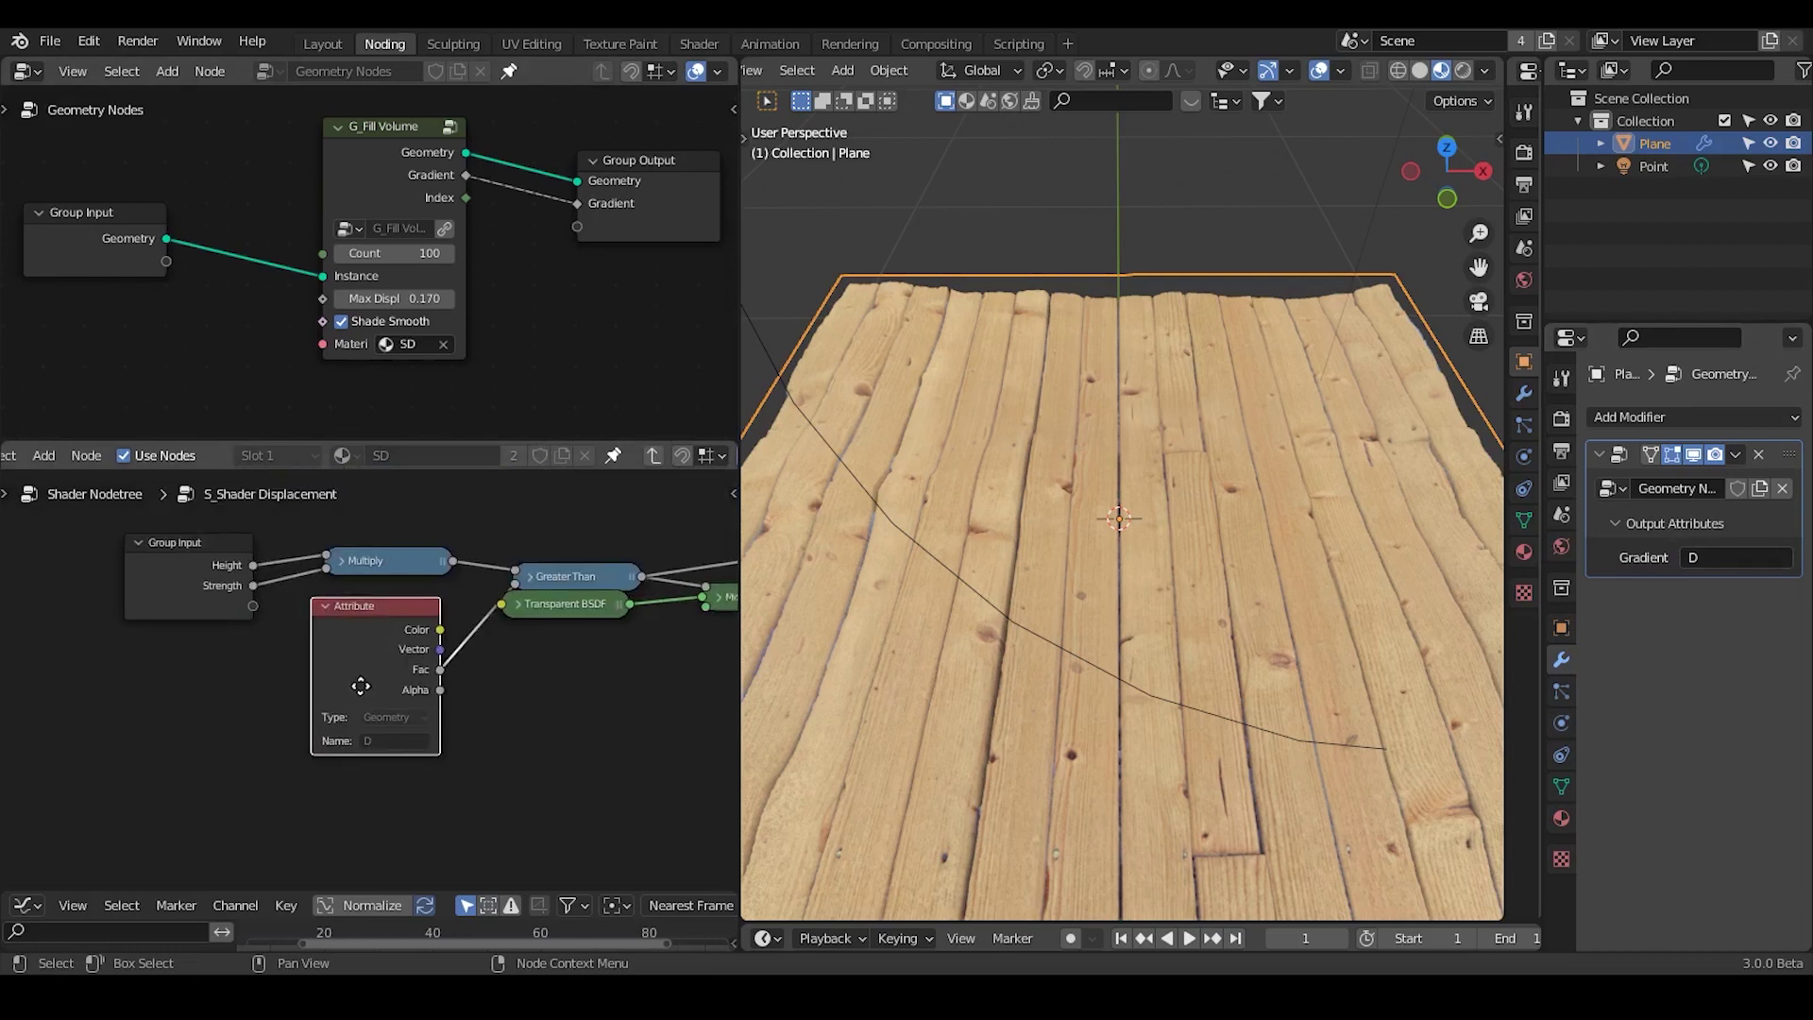
{"action": "middle_click_drag", "start_coordinate": [329, 635], "coordinate": [355, 640]}
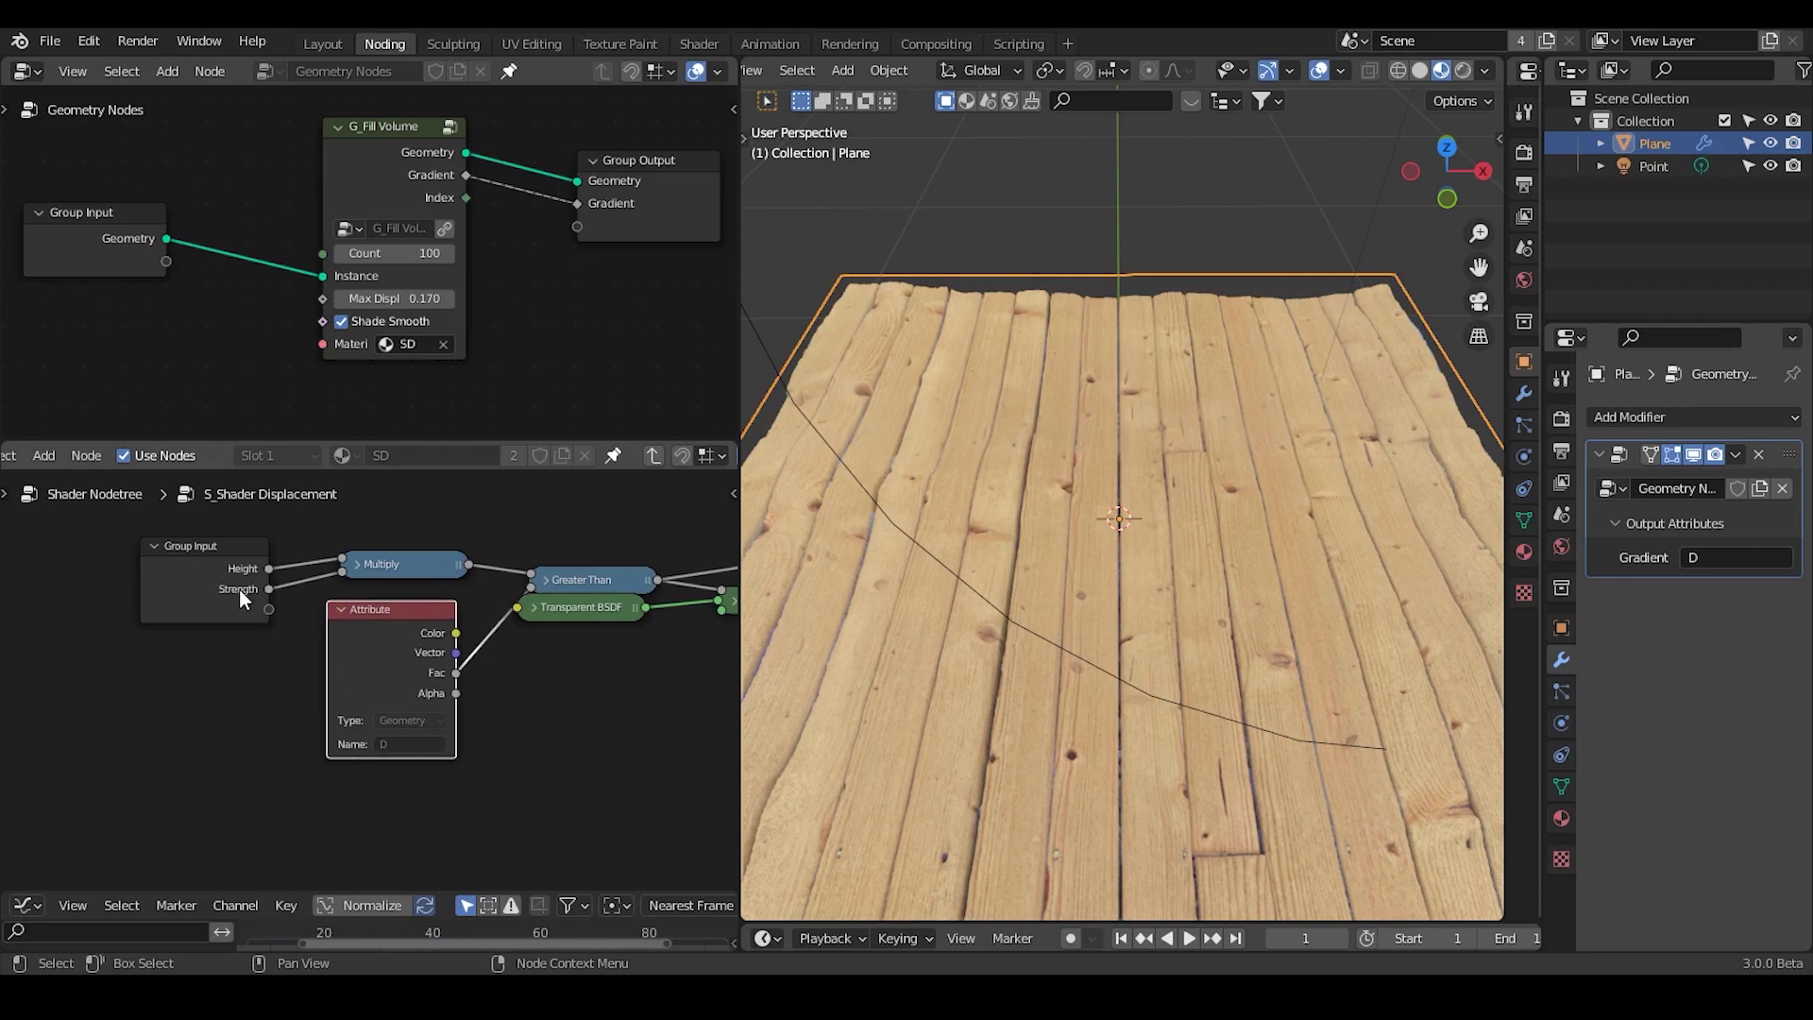
{"action": "key", "text": "Tab"}
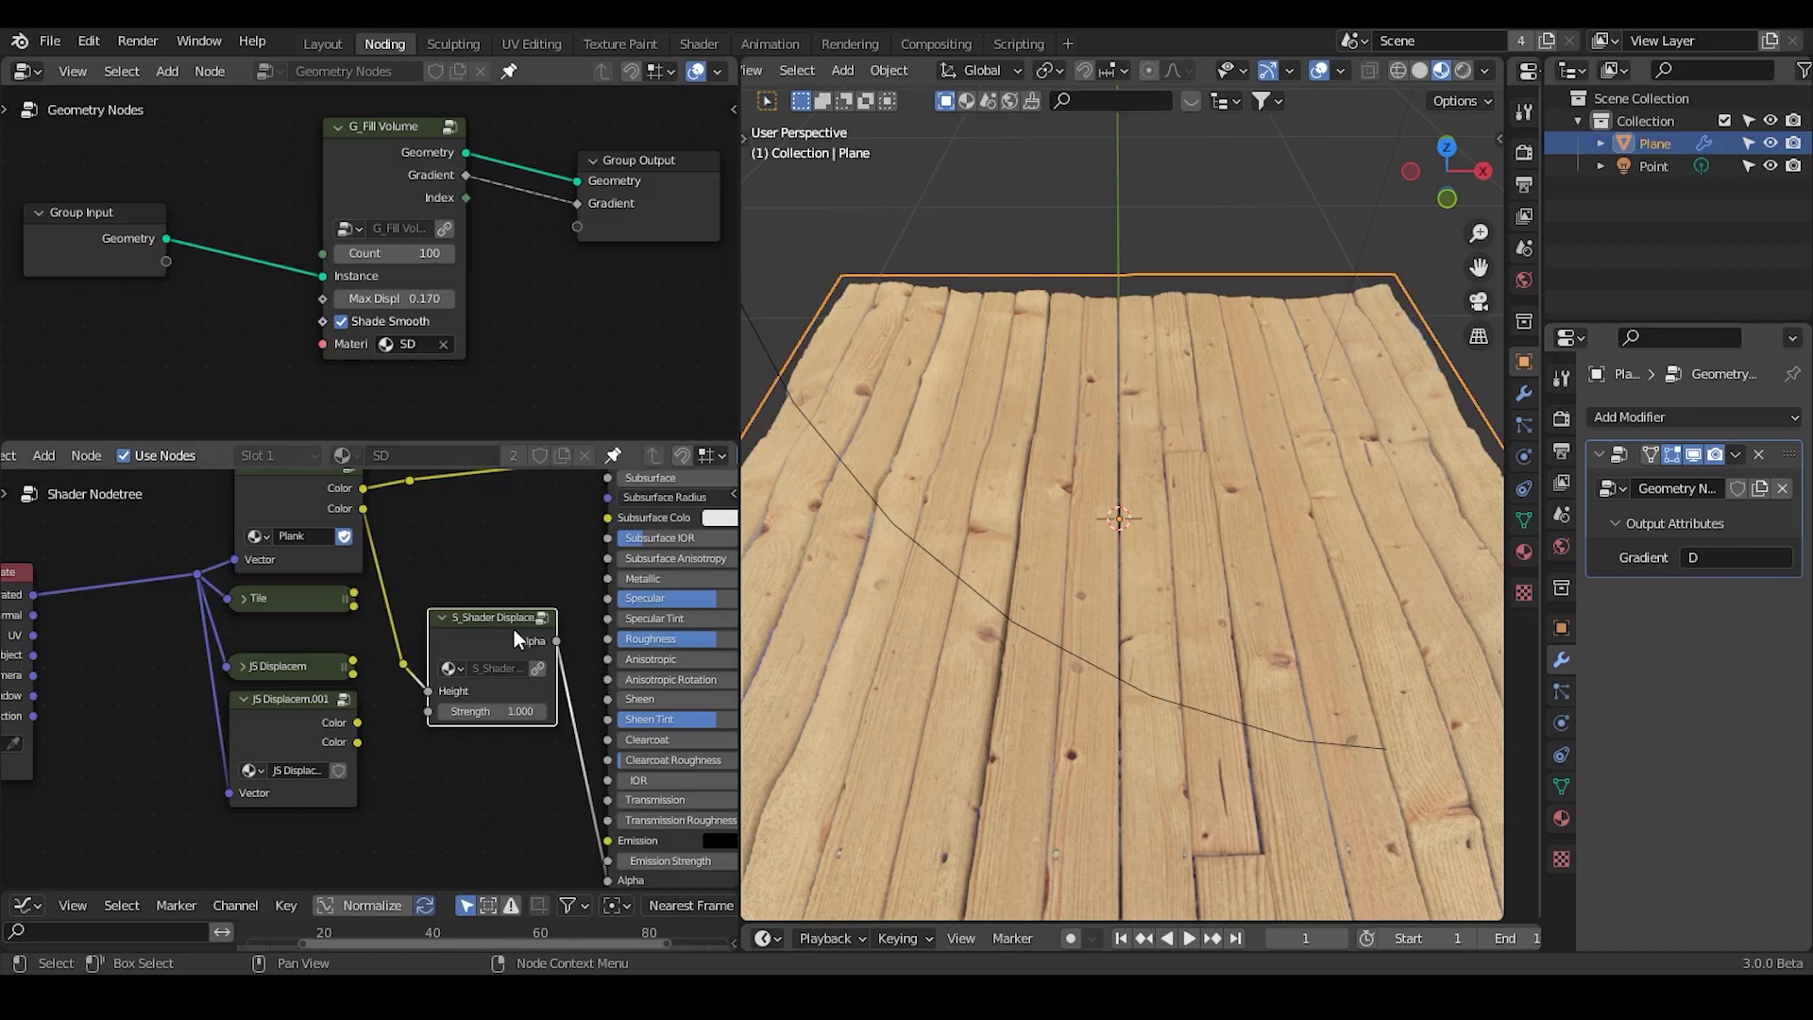
- Shift the Multiply, Greater Than and Attribute nodes inside the S_Shader Displacement group
{"action": "key", "text": "Tab"}
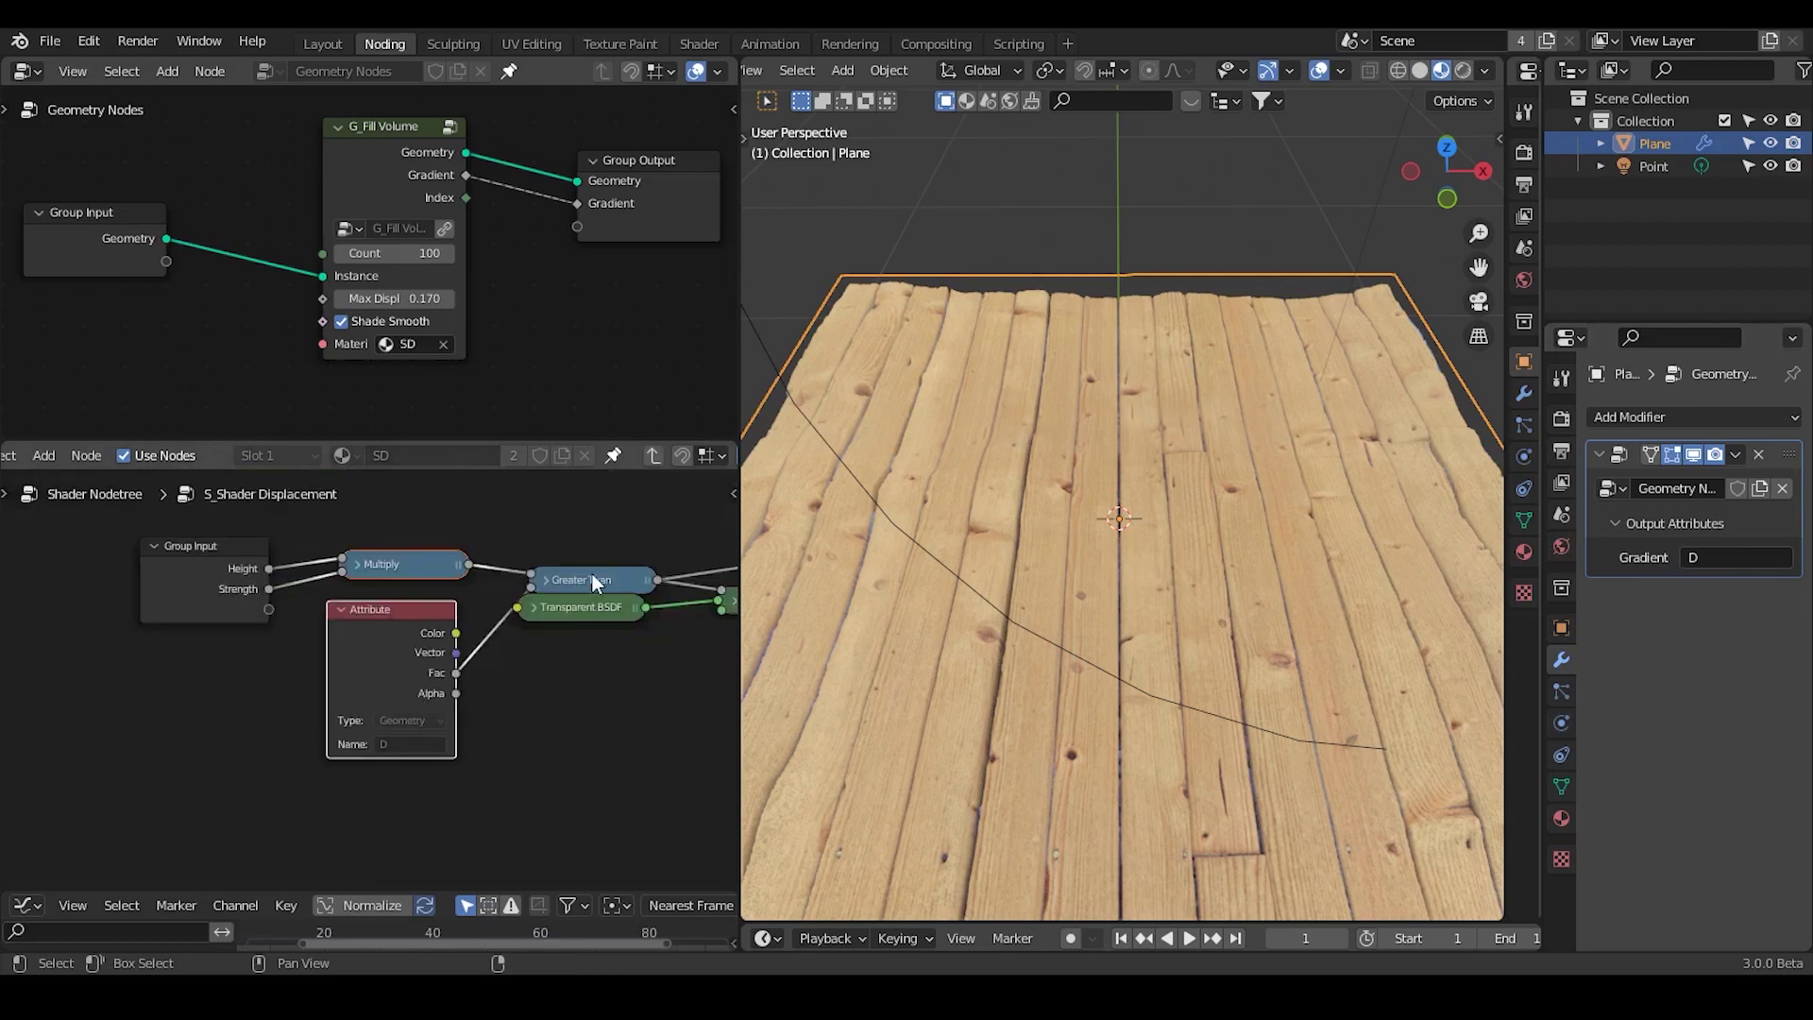
{"action": "left_click_drag", "start_coordinate": [559, 584], "coordinate": [549, 577]}
{"action": "middle_click_drag", "start_coordinate": [558, 648], "coordinate": [598, 648]}
{"action": "key", "text": "Tab"}
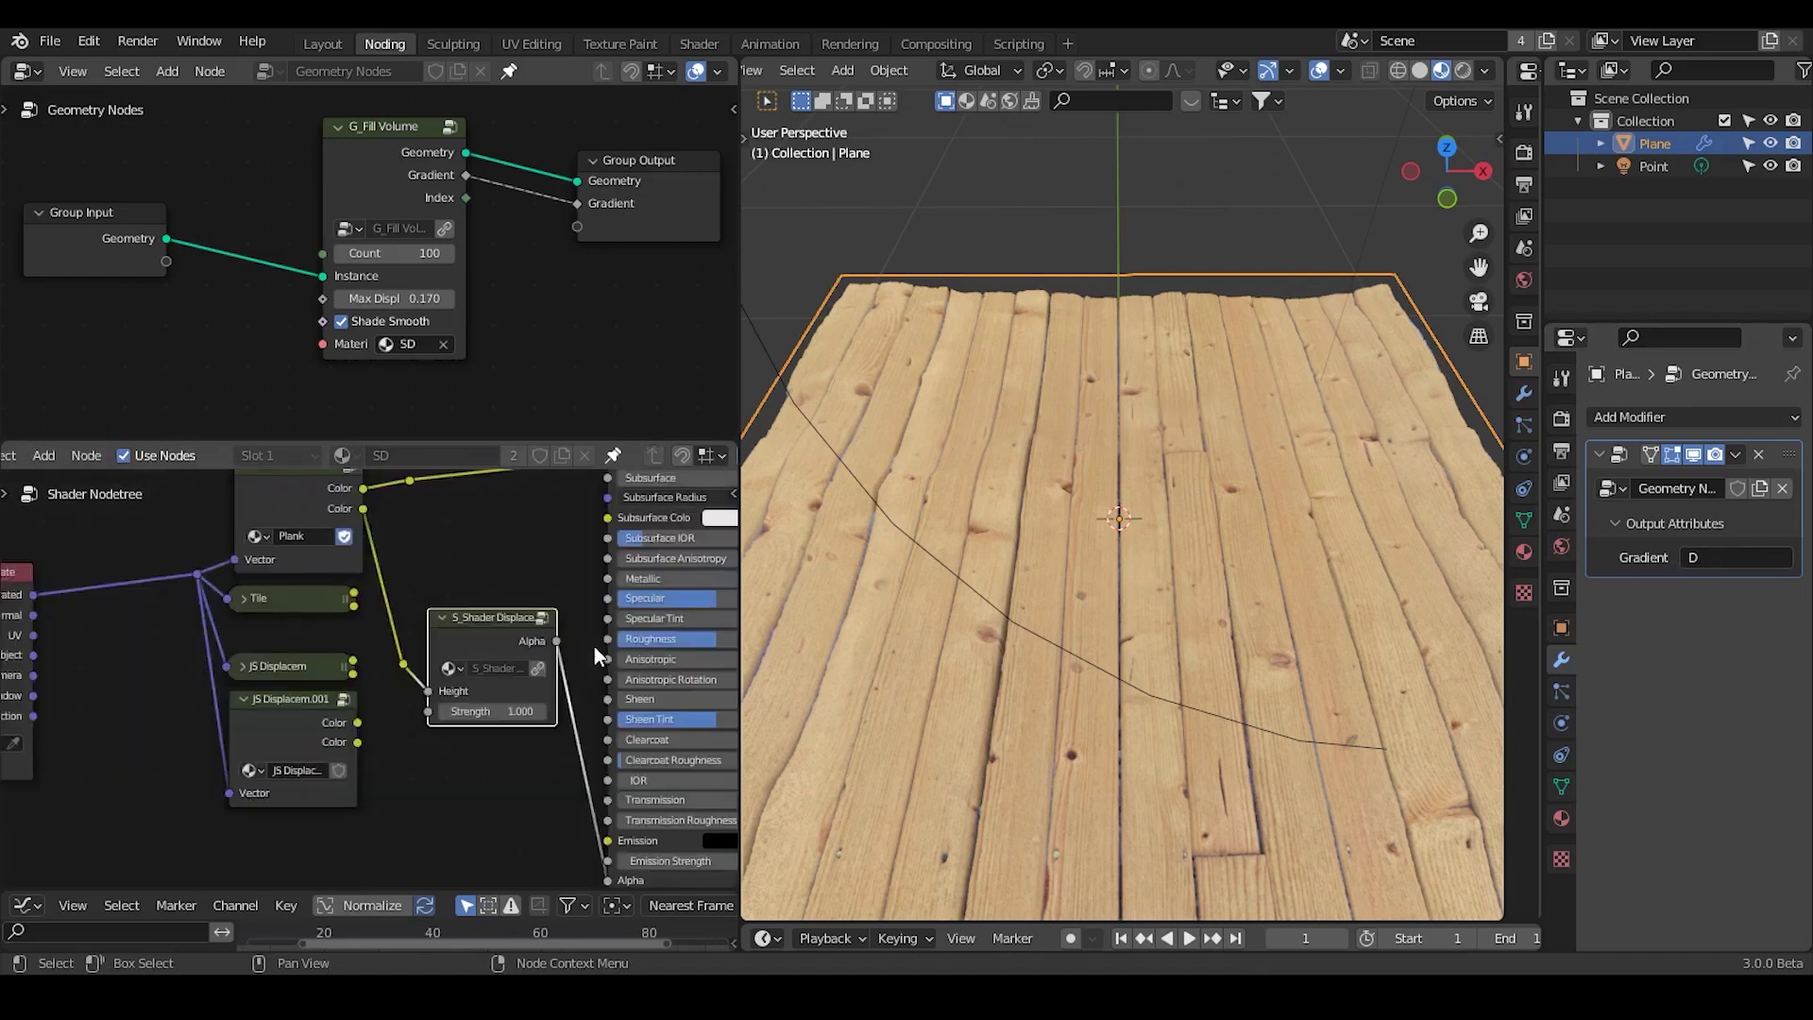
{"action": "left_click", "coordinate": [510, 567]}
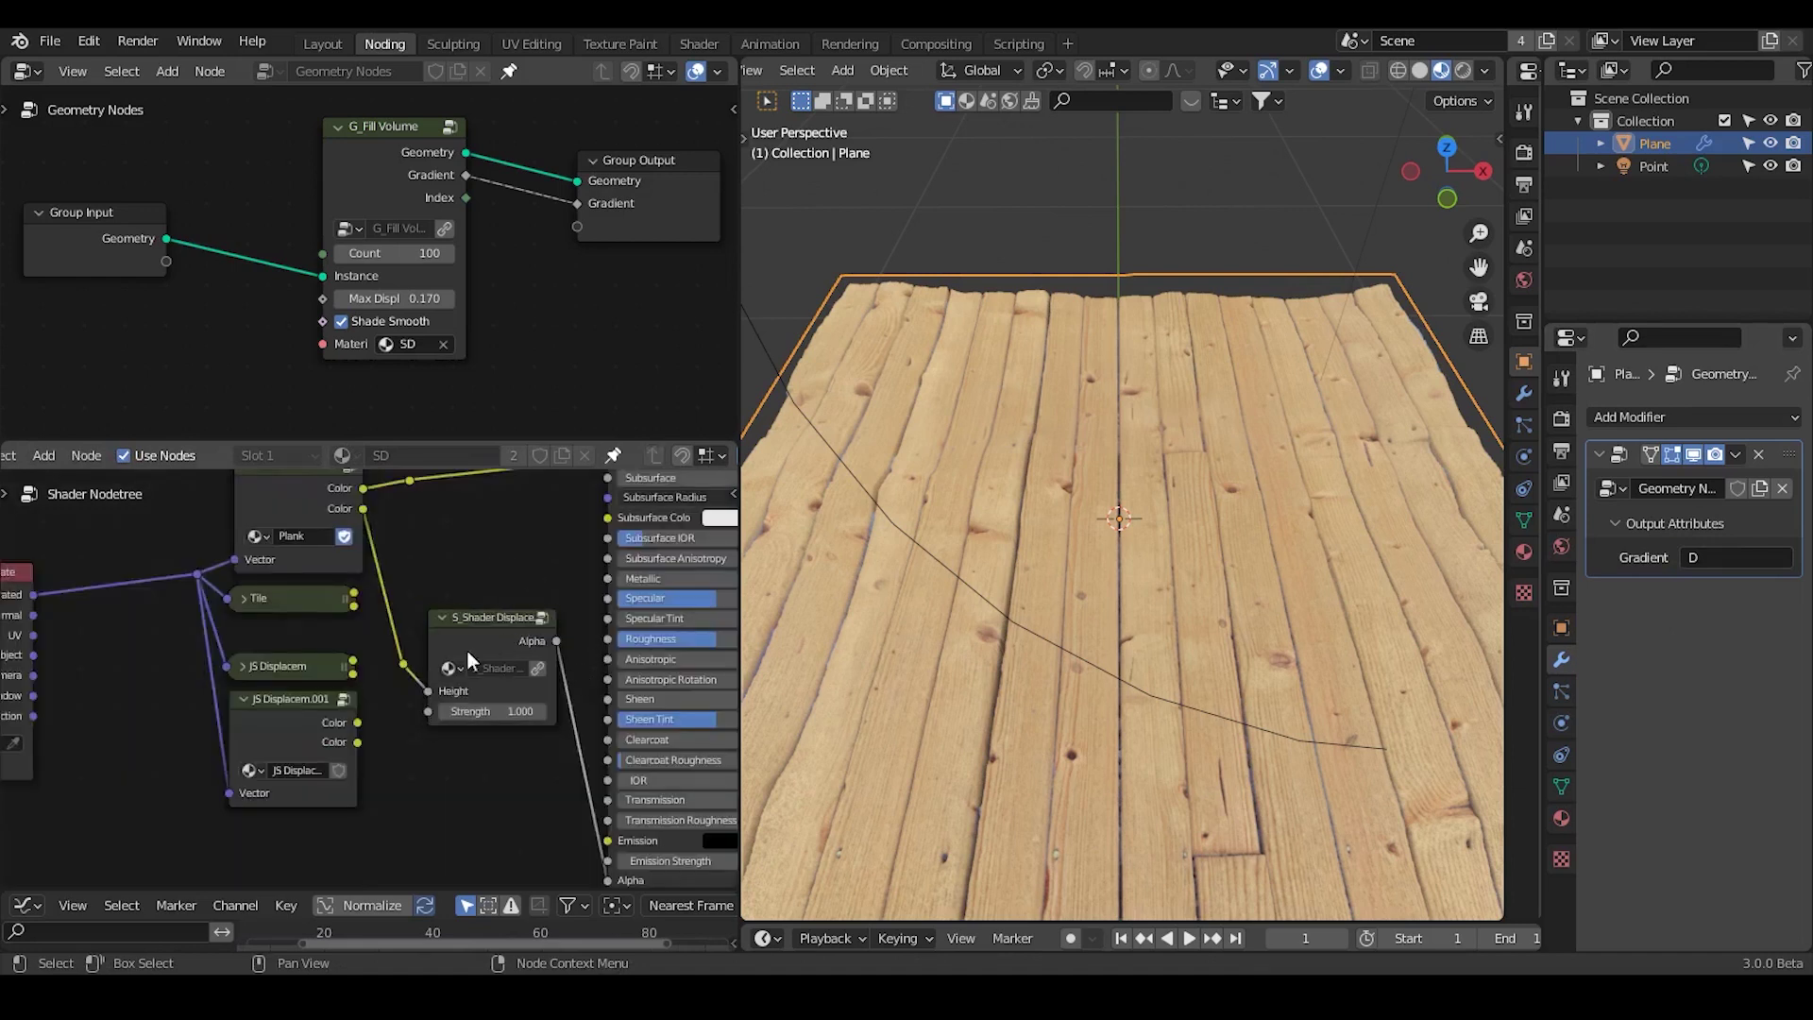
- Set the S_Shader Displace Strength to 1 after briefly trying 3.1
{"action": "left_click", "coordinate": [515, 712]}
{"action": "key", "text": "Return"}
{"action": "mouse_move", "coordinate": [499, 708]}
{"action": "left_mouse_down"}
{"action": "mouse_move", "coordinate": [543, 710]}
{"action": "mouse_move", "coordinate": [491, 710]}
{"action": "left_mouse_up"}
{"action": "left_click", "coordinate": [492, 710]}
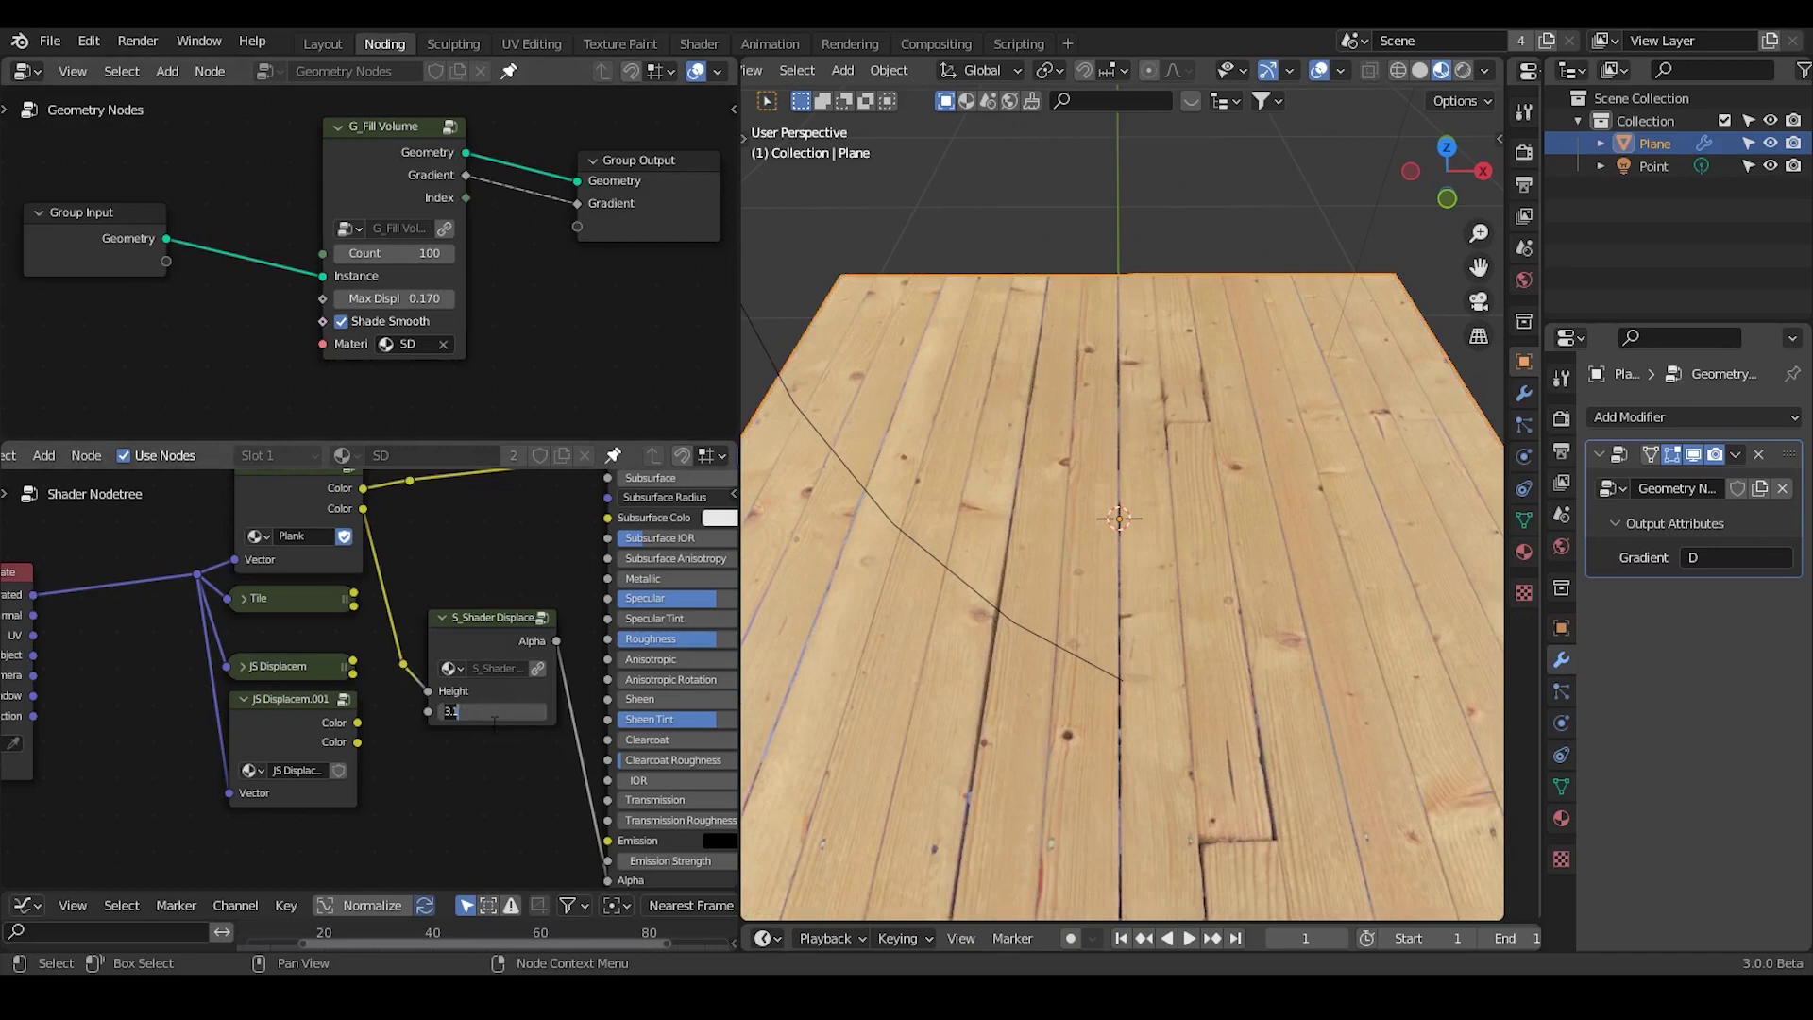
{"action": "type", "text": "1"}
{"action": "key", "text": "Return"}
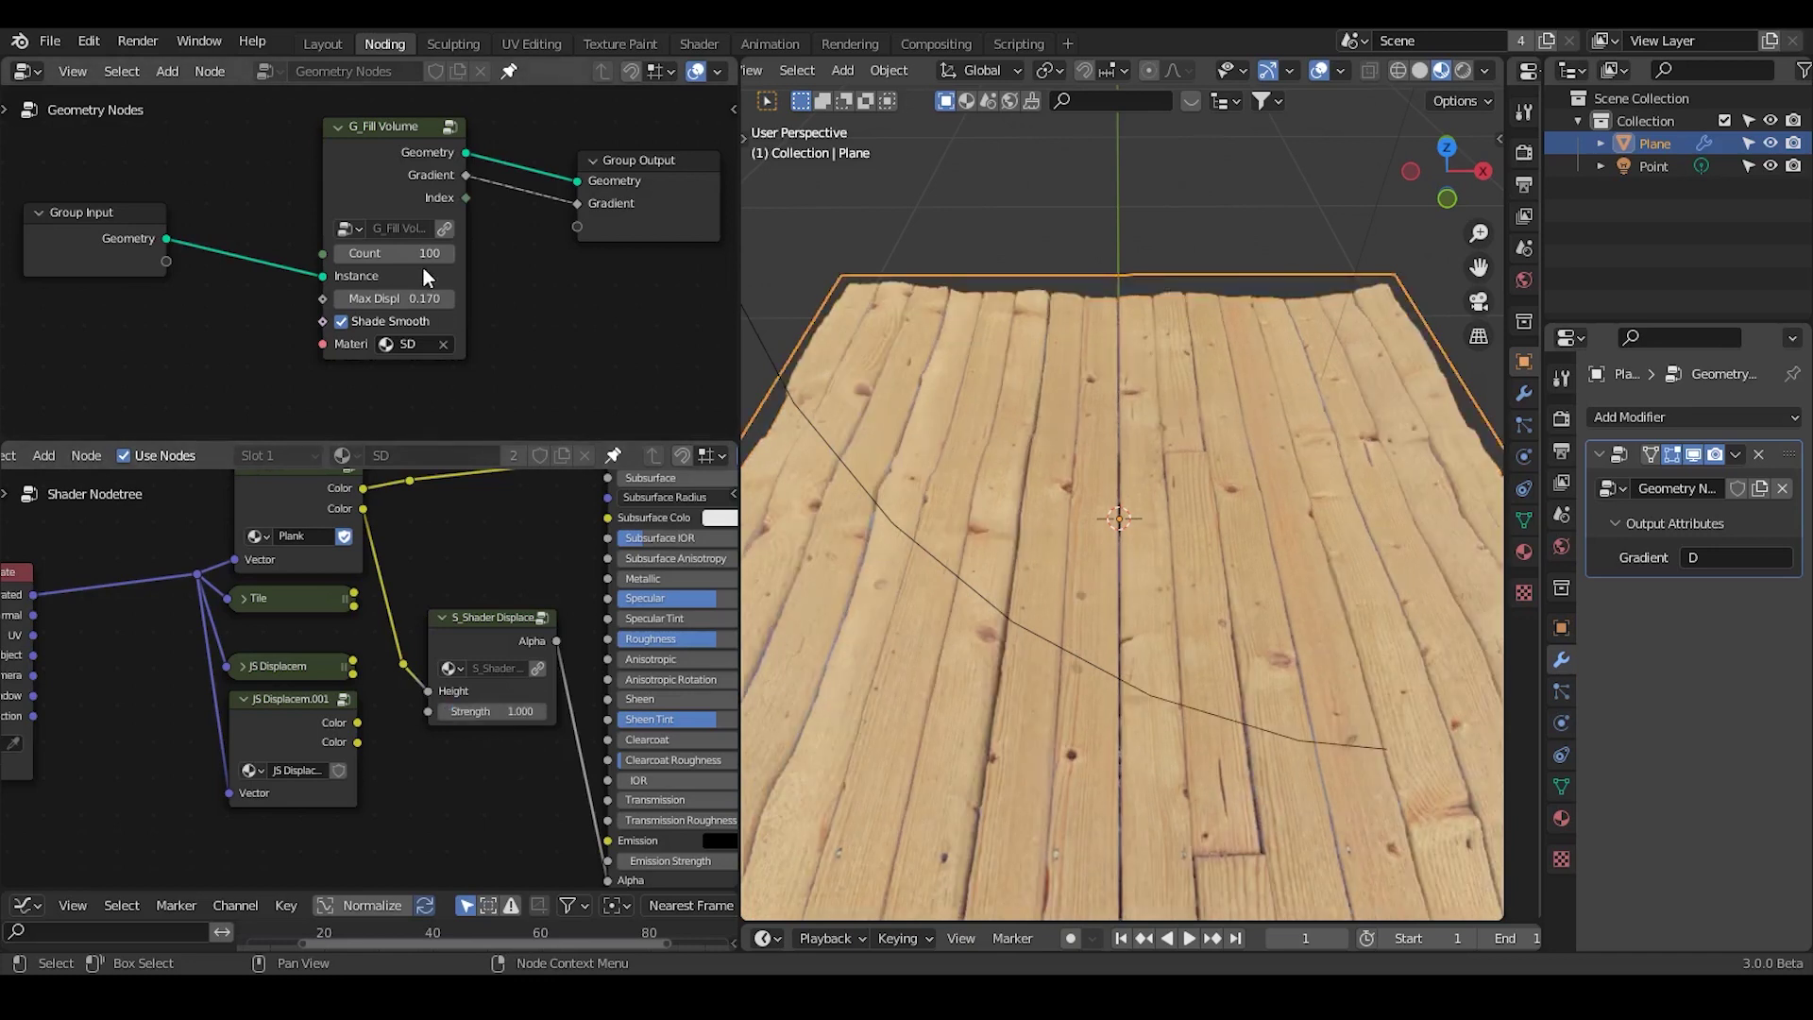
- Move the plank, tile and displacement nodes left and link JS Displacem into the Base Color reroute
{"action": "middle_click_drag", "start_coordinate": [391, 643], "coordinate": [420, 686]}
{"action": "left_click_drag", "start_coordinate": [415, 508], "coordinate": [223, 831]}
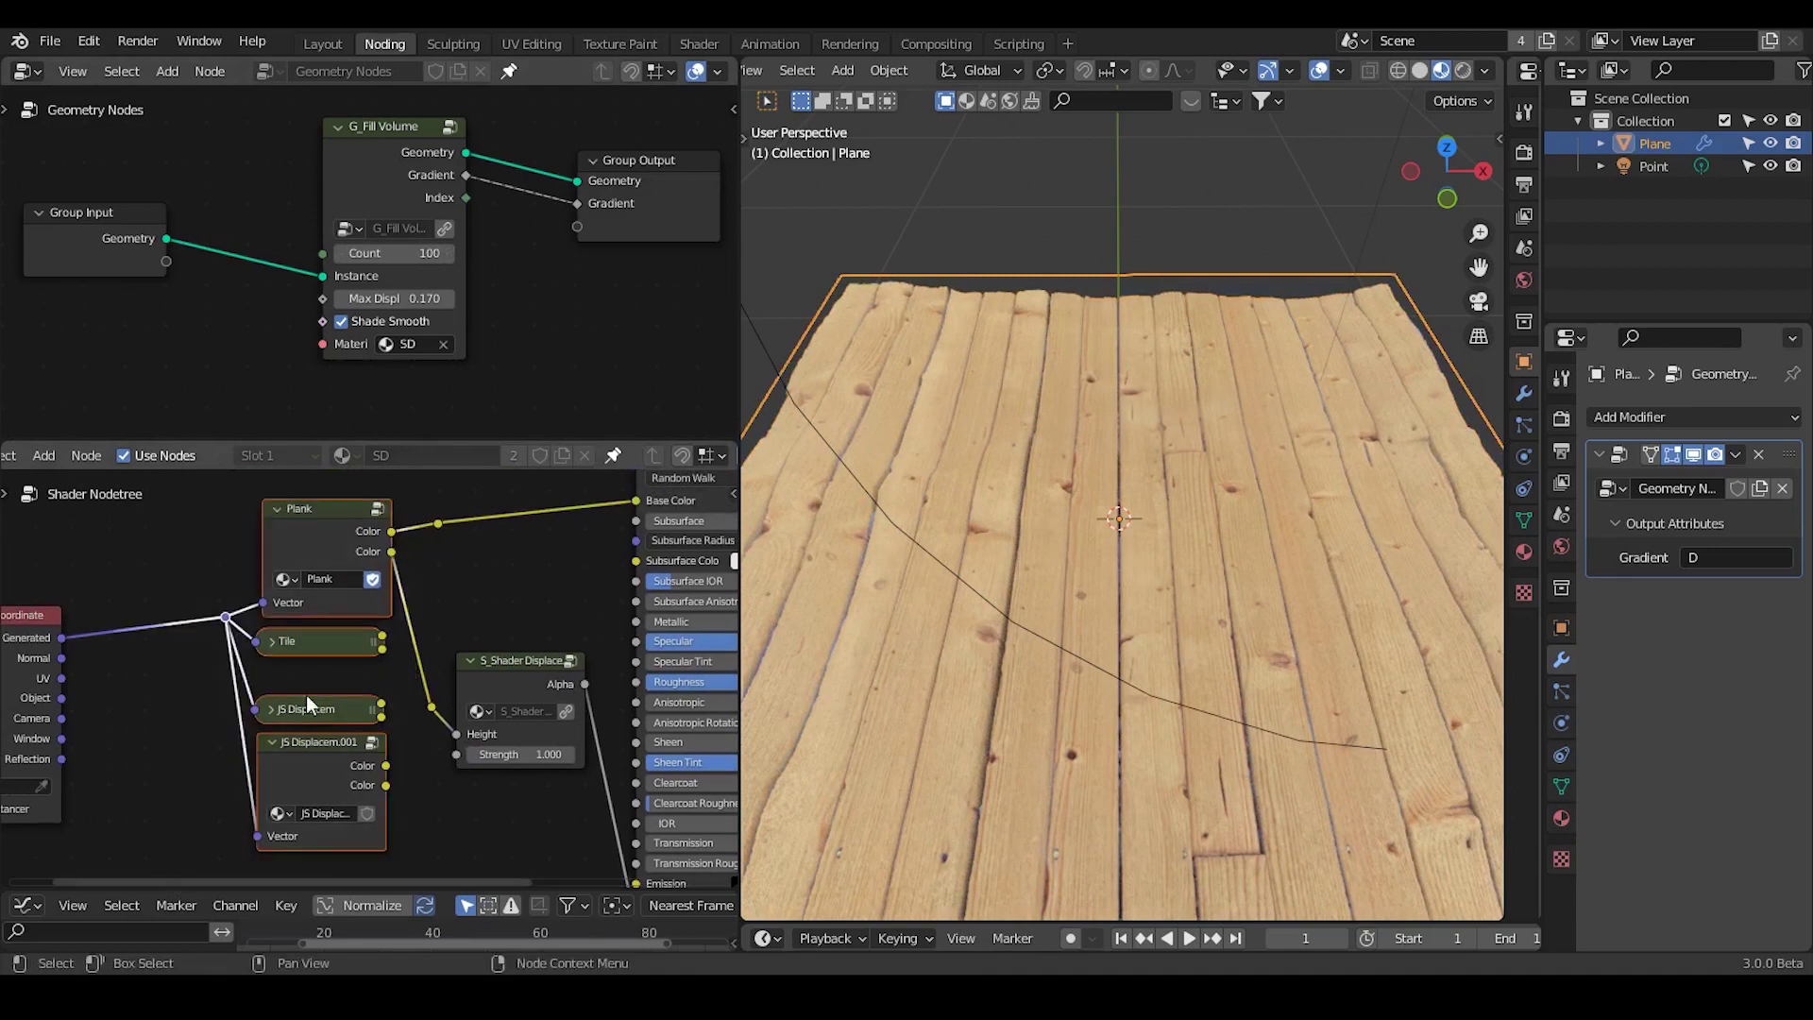
{"action": "key", "text": "g"}
{"action": "left_click", "coordinate": [319, 670]}
{"action": "left_click", "coordinate": [263, 537]}
{"action": "key", "text": "Tab"}
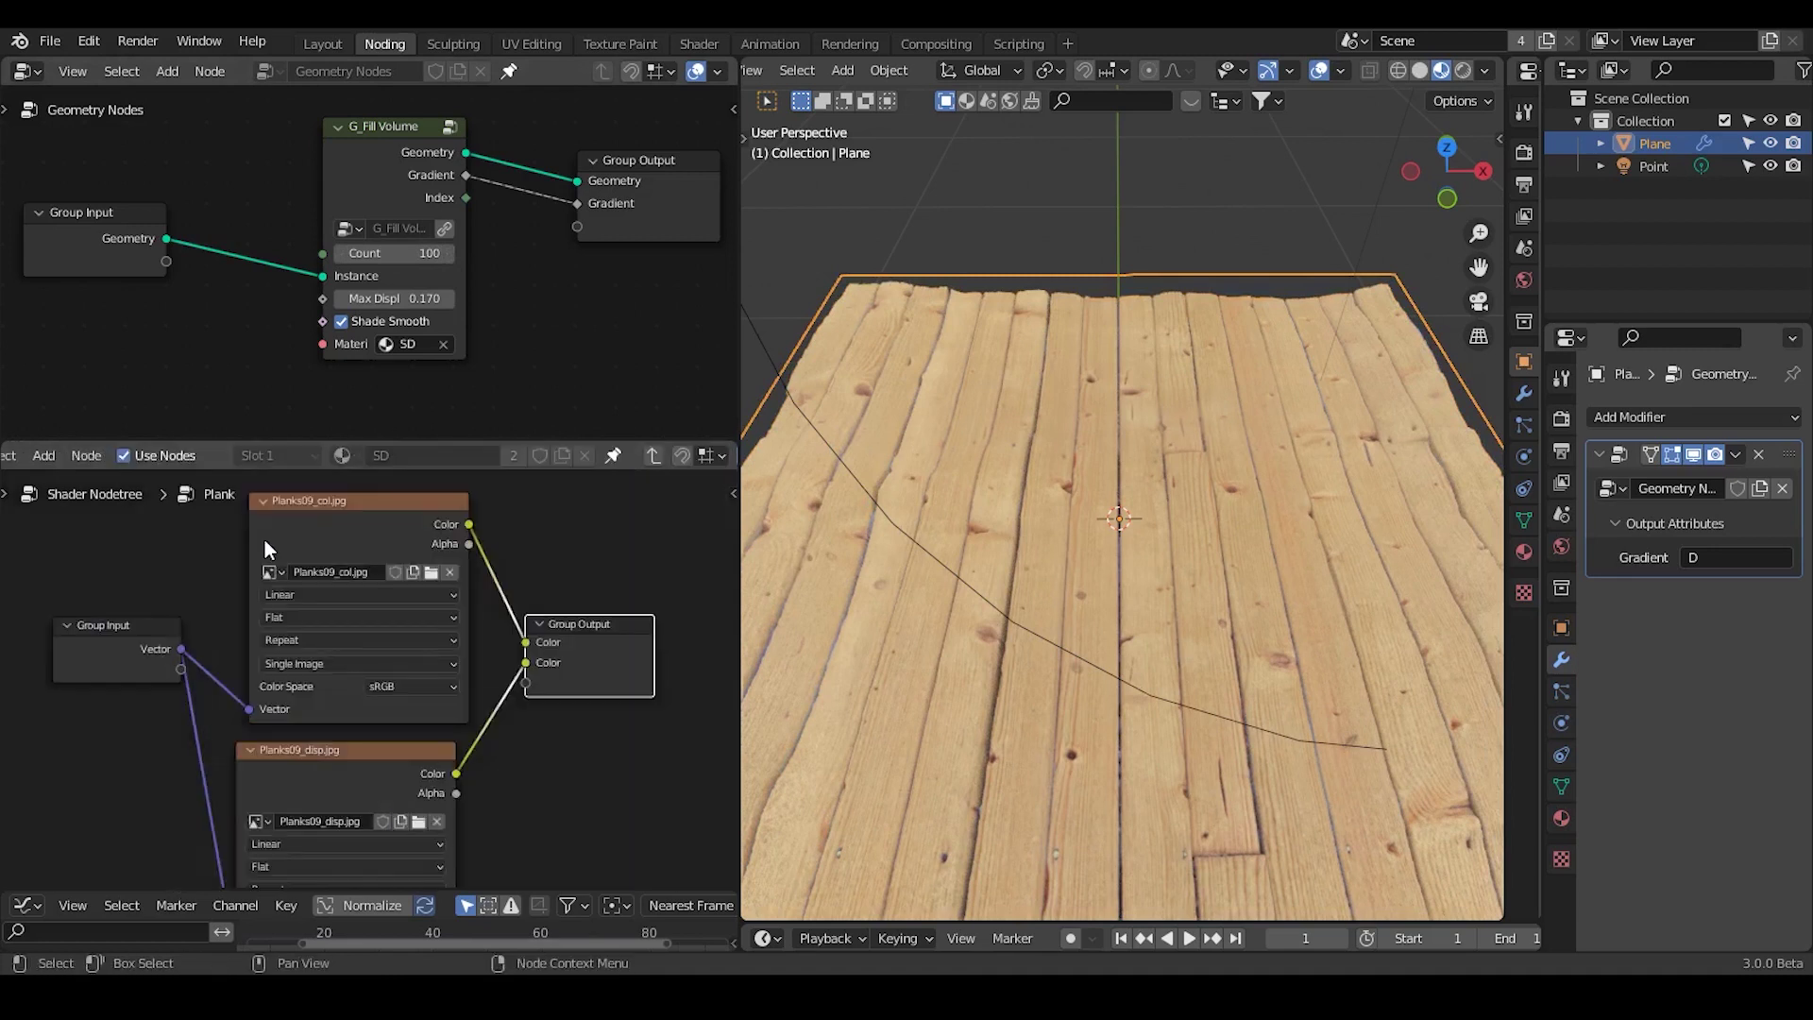
{"action": "key", "text": "Tab"}
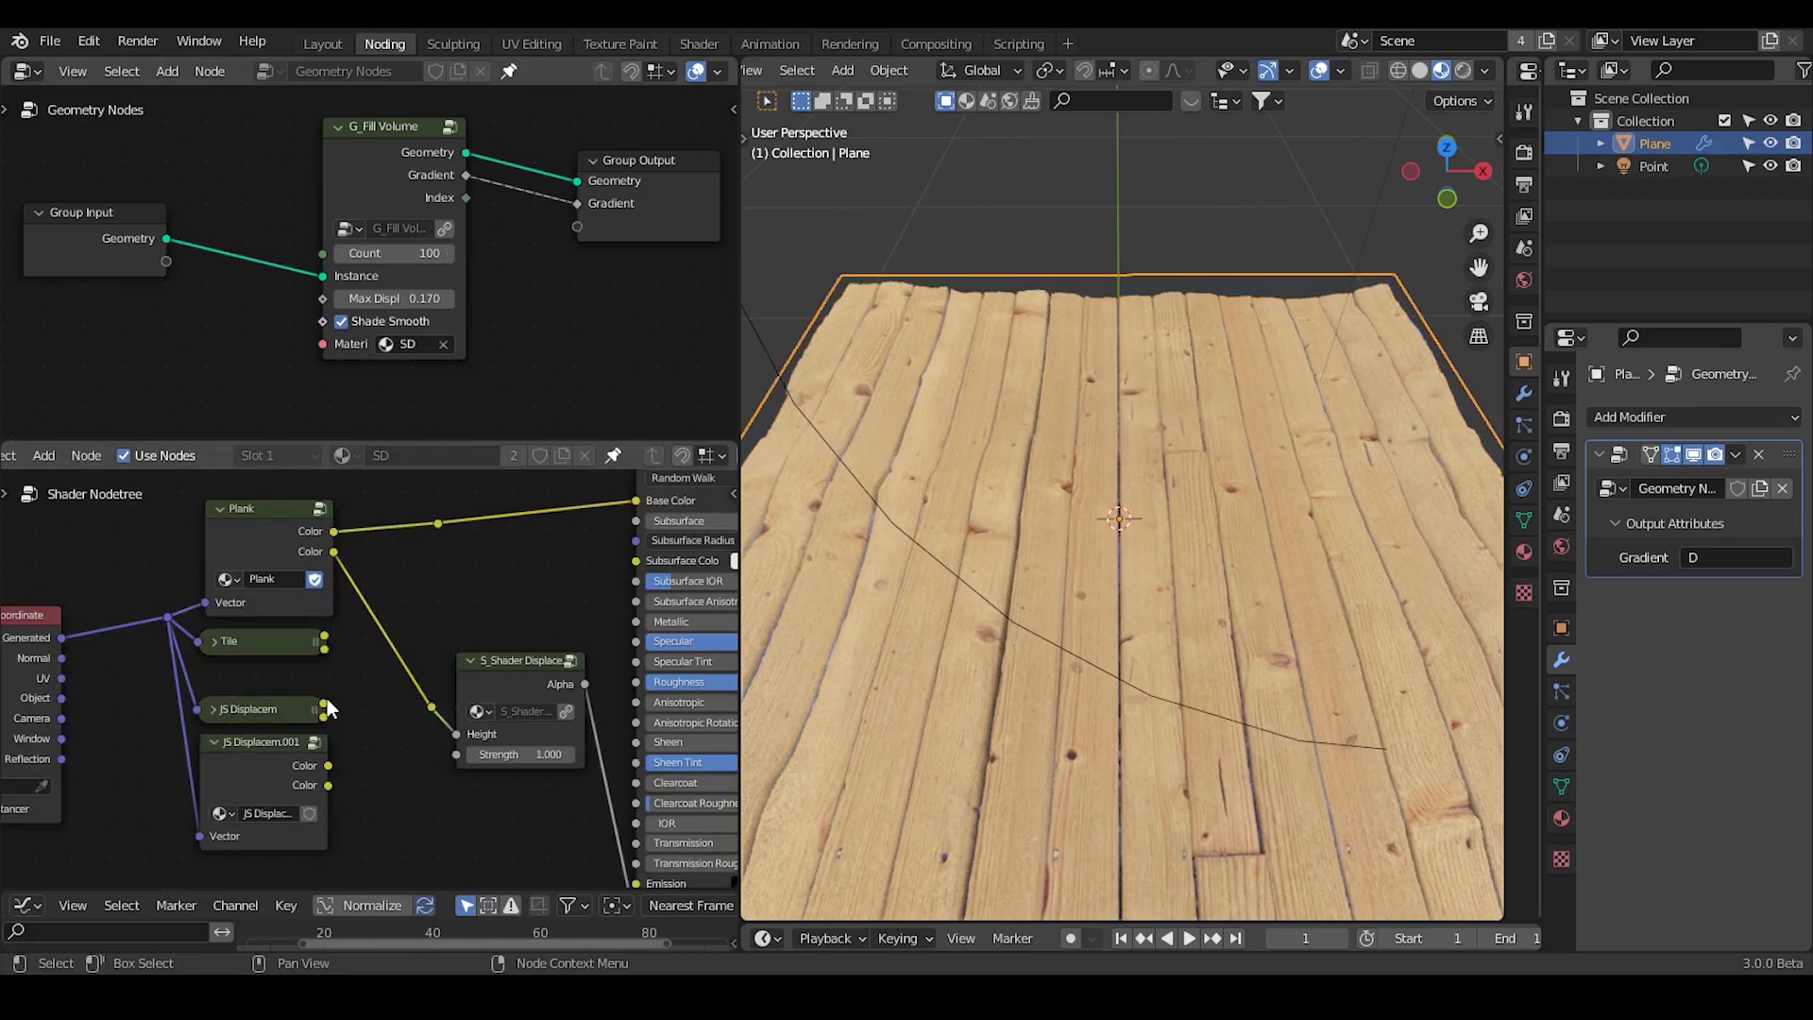
{"action": "left_click_drag", "start_coordinate": [324, 705], "coordinate": [434, 531]}
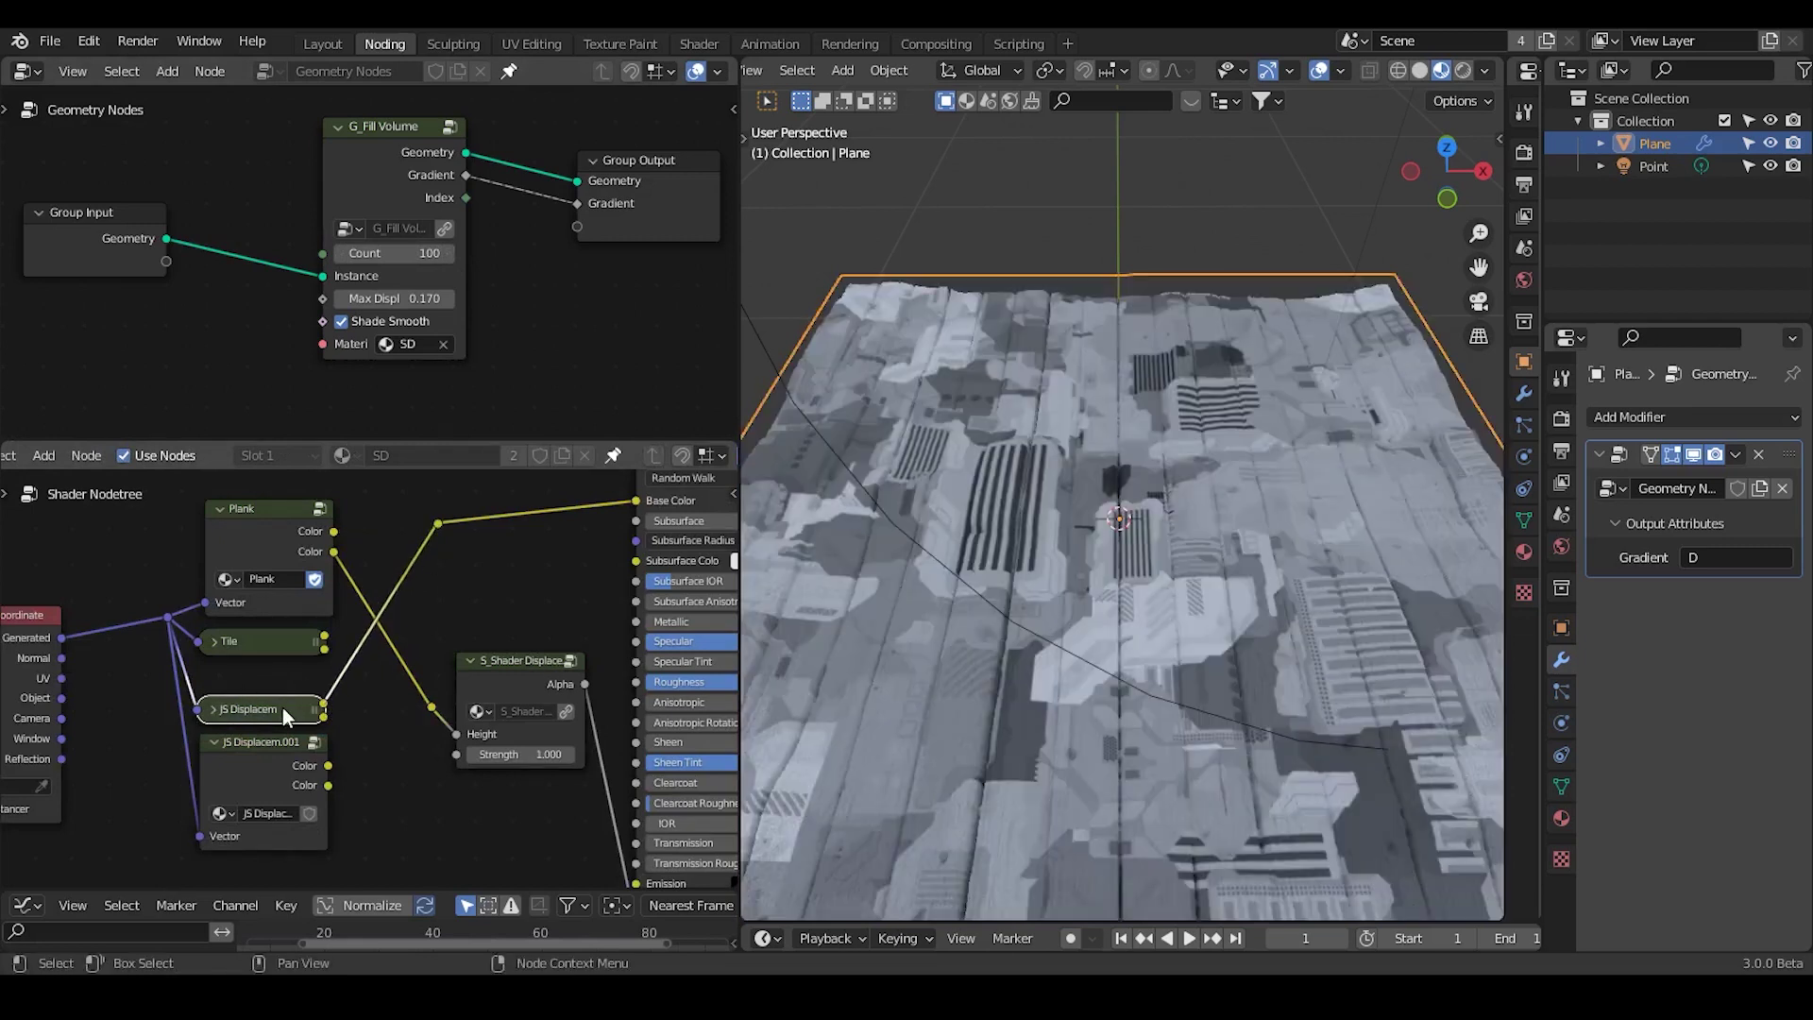
- Link JS Displacem to the displacement Height, collapse it, and view the result in Rendered shading
{"action": "left_click_drag", "start_coordinate": [281, 699], "coordinate": [434, 704]}
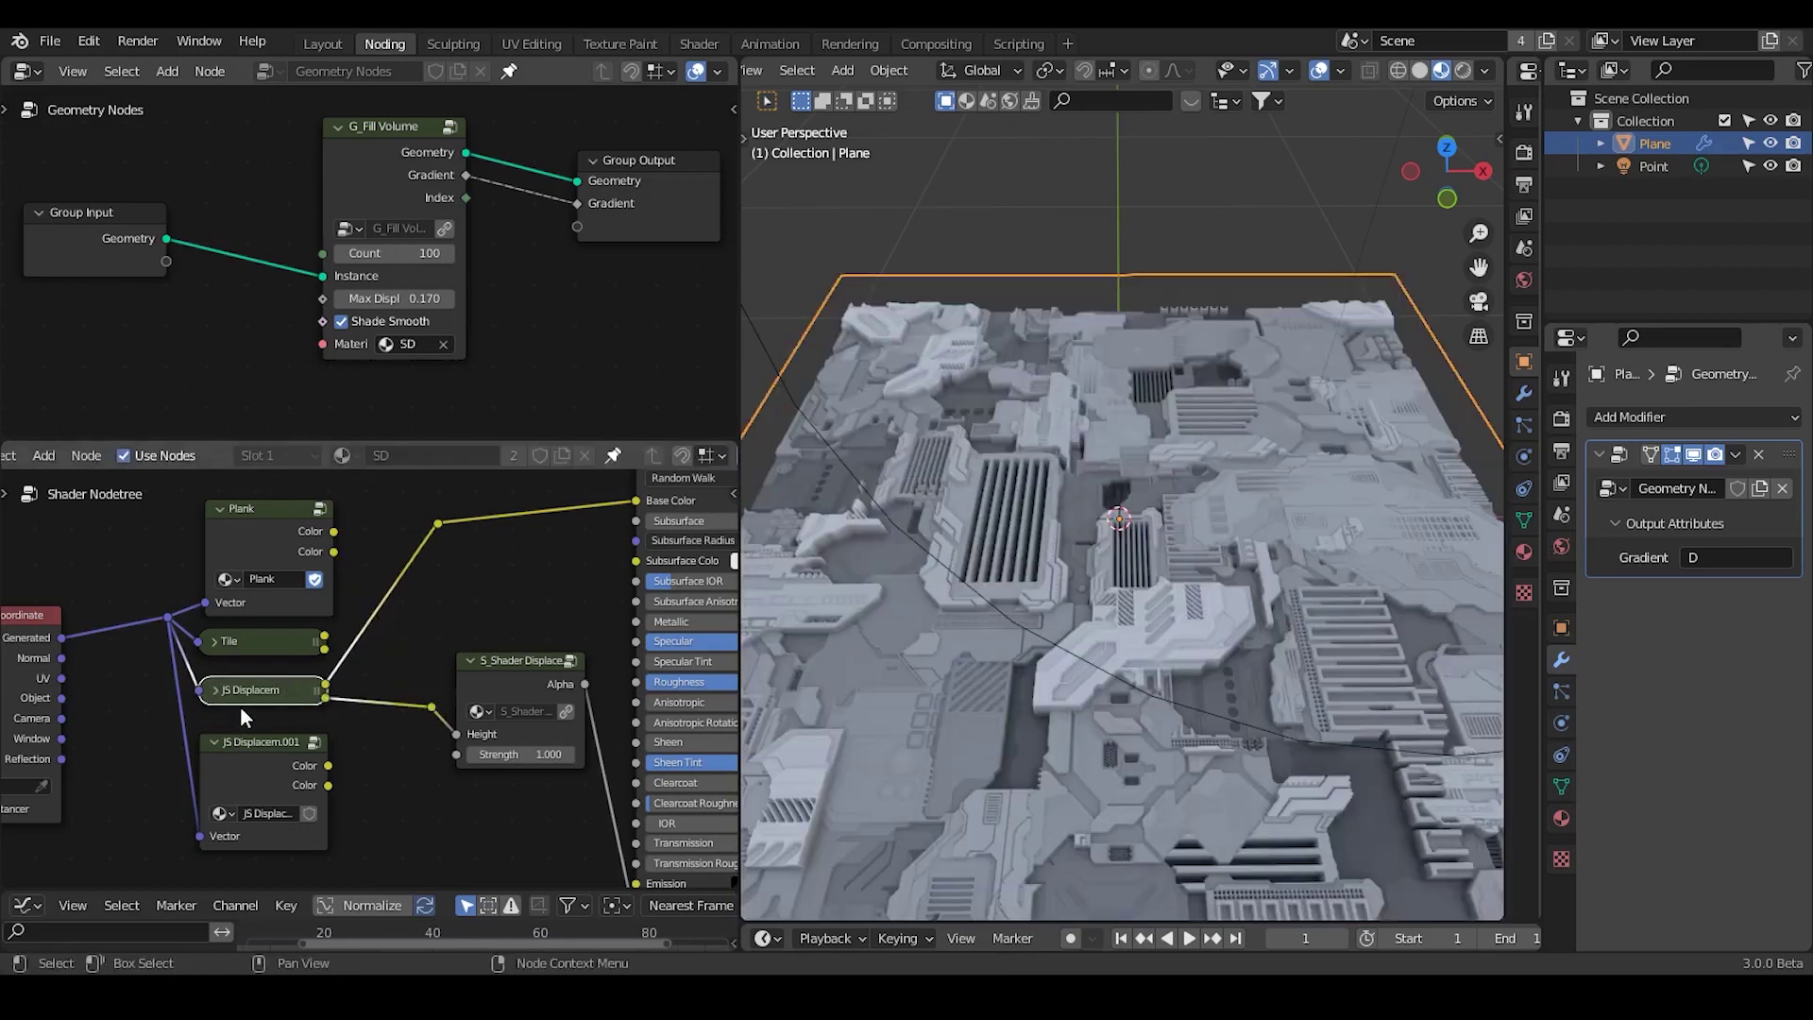
{"action": "left_click", "coordinate": [215, 690]}
{"action": "left_click", "coordinate": [213, 690]}
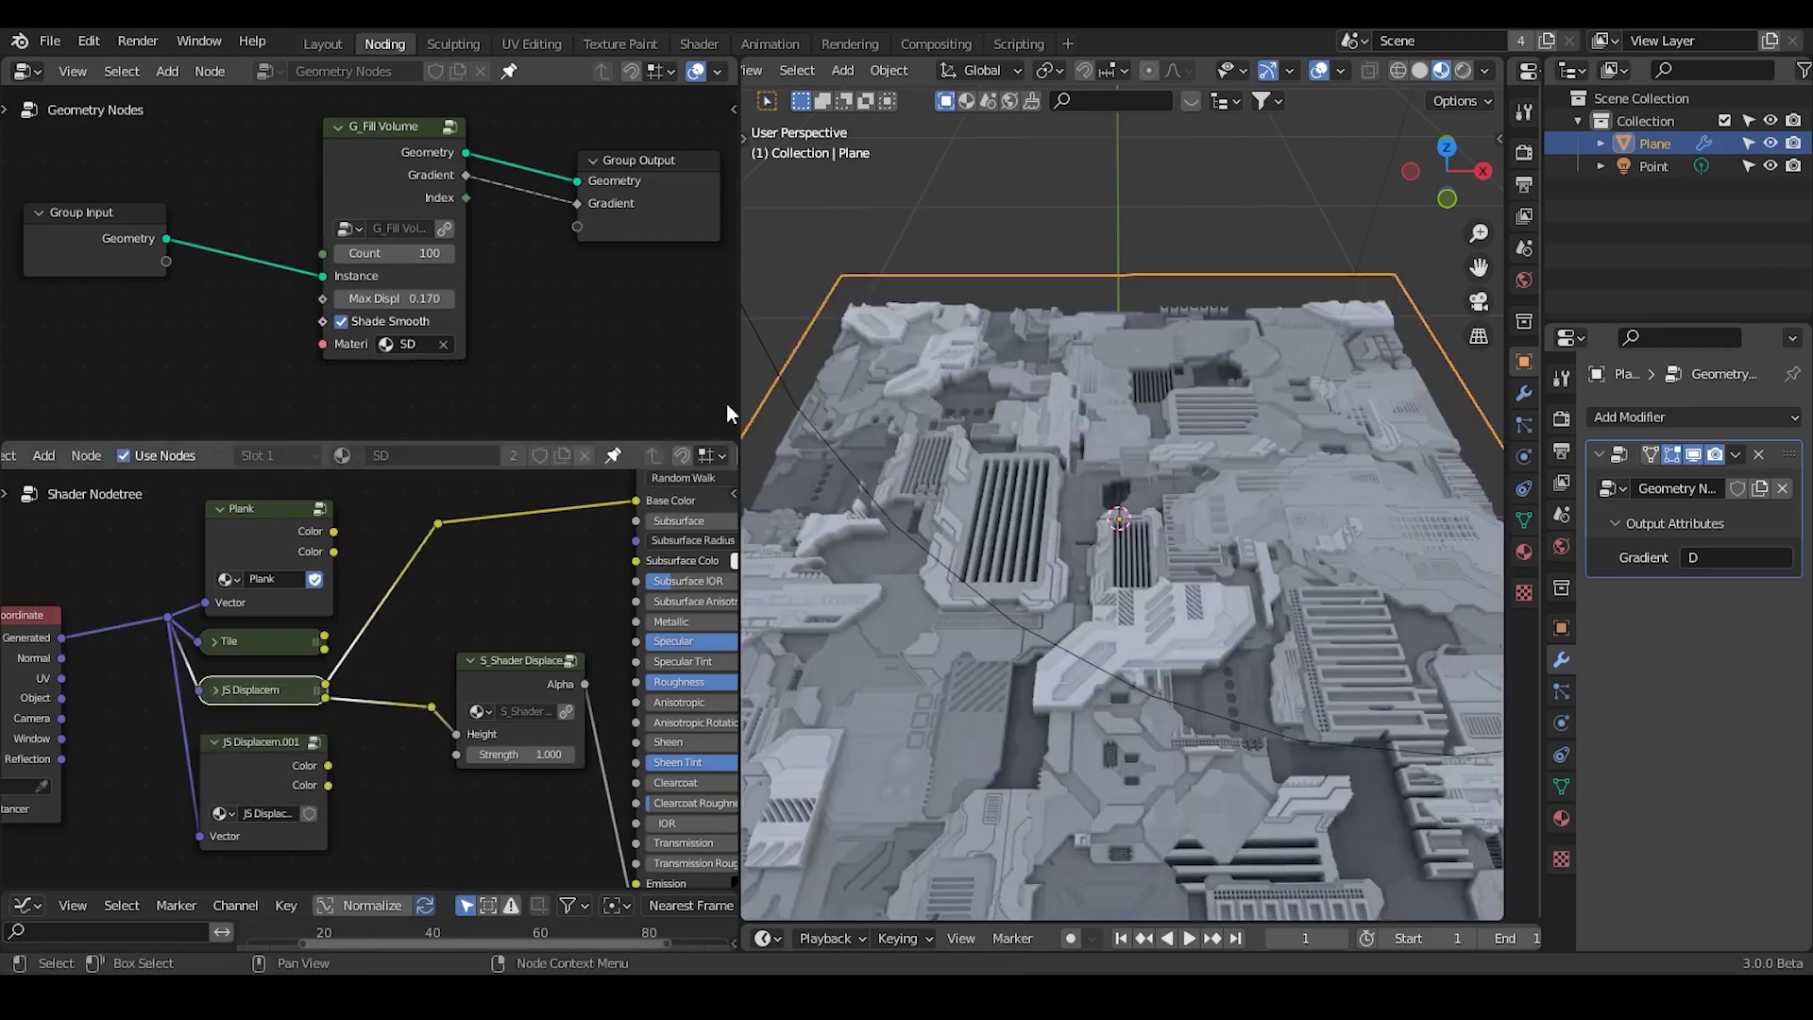
{"action": "left_click", "coordinate": [1460, 72]}
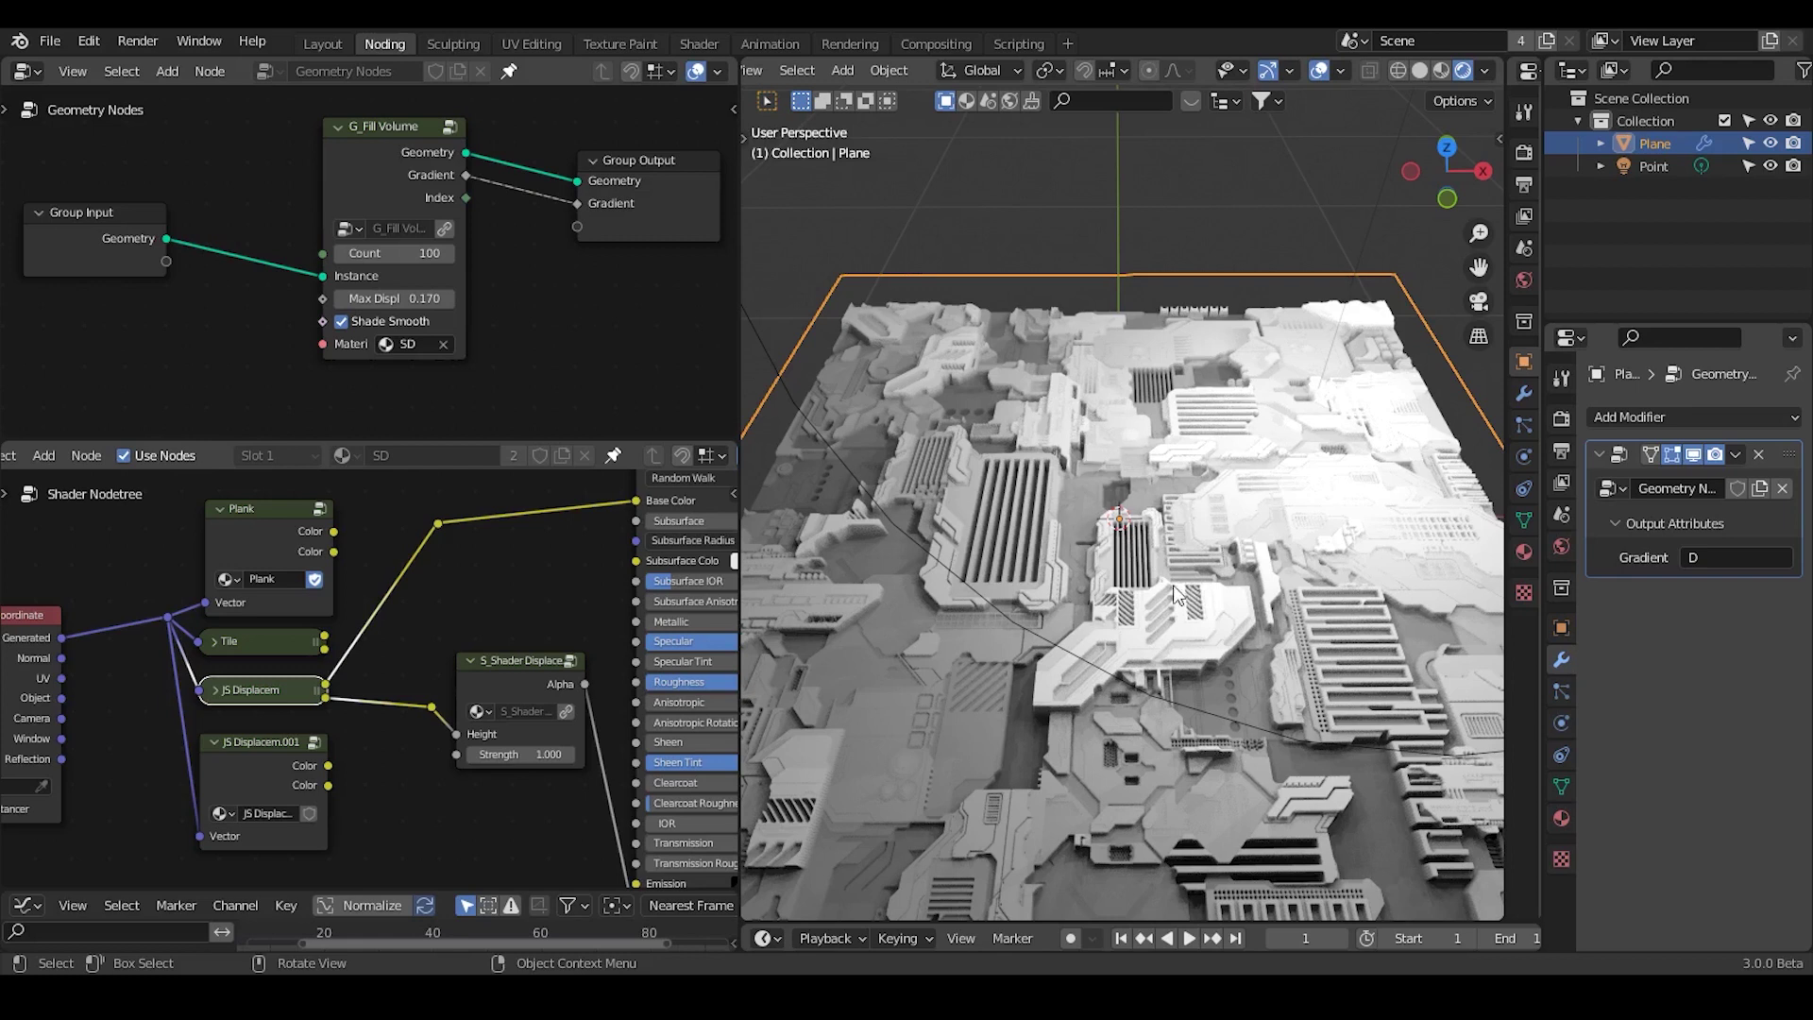
- Raise G_Fill Volume's Max Displ to 0.200 and select the JS Displacem.001 node
{"action": "mouse_move", "coordinate": [1152, 543]}
{"action": "middle_mouse_down"}
{"action": "mouse_move", "coordinate": [1148, 640]}
{"action": "mouse_move", "coordinate": [1142, 510]}
{"action": "mouse_move", "coordinate": [1145, 548]}
{"action": "middle_mouse_up"}
{"action": "mouse_move", "coordinate": [368, 299]}
{"action": "left_mouse_down"}
{"action": "mouse_move", "coordinate": [330, 300]}
{"action": "mouse_move", "coordinate": [397, 300]}
{"action": "left_mouse_up"}
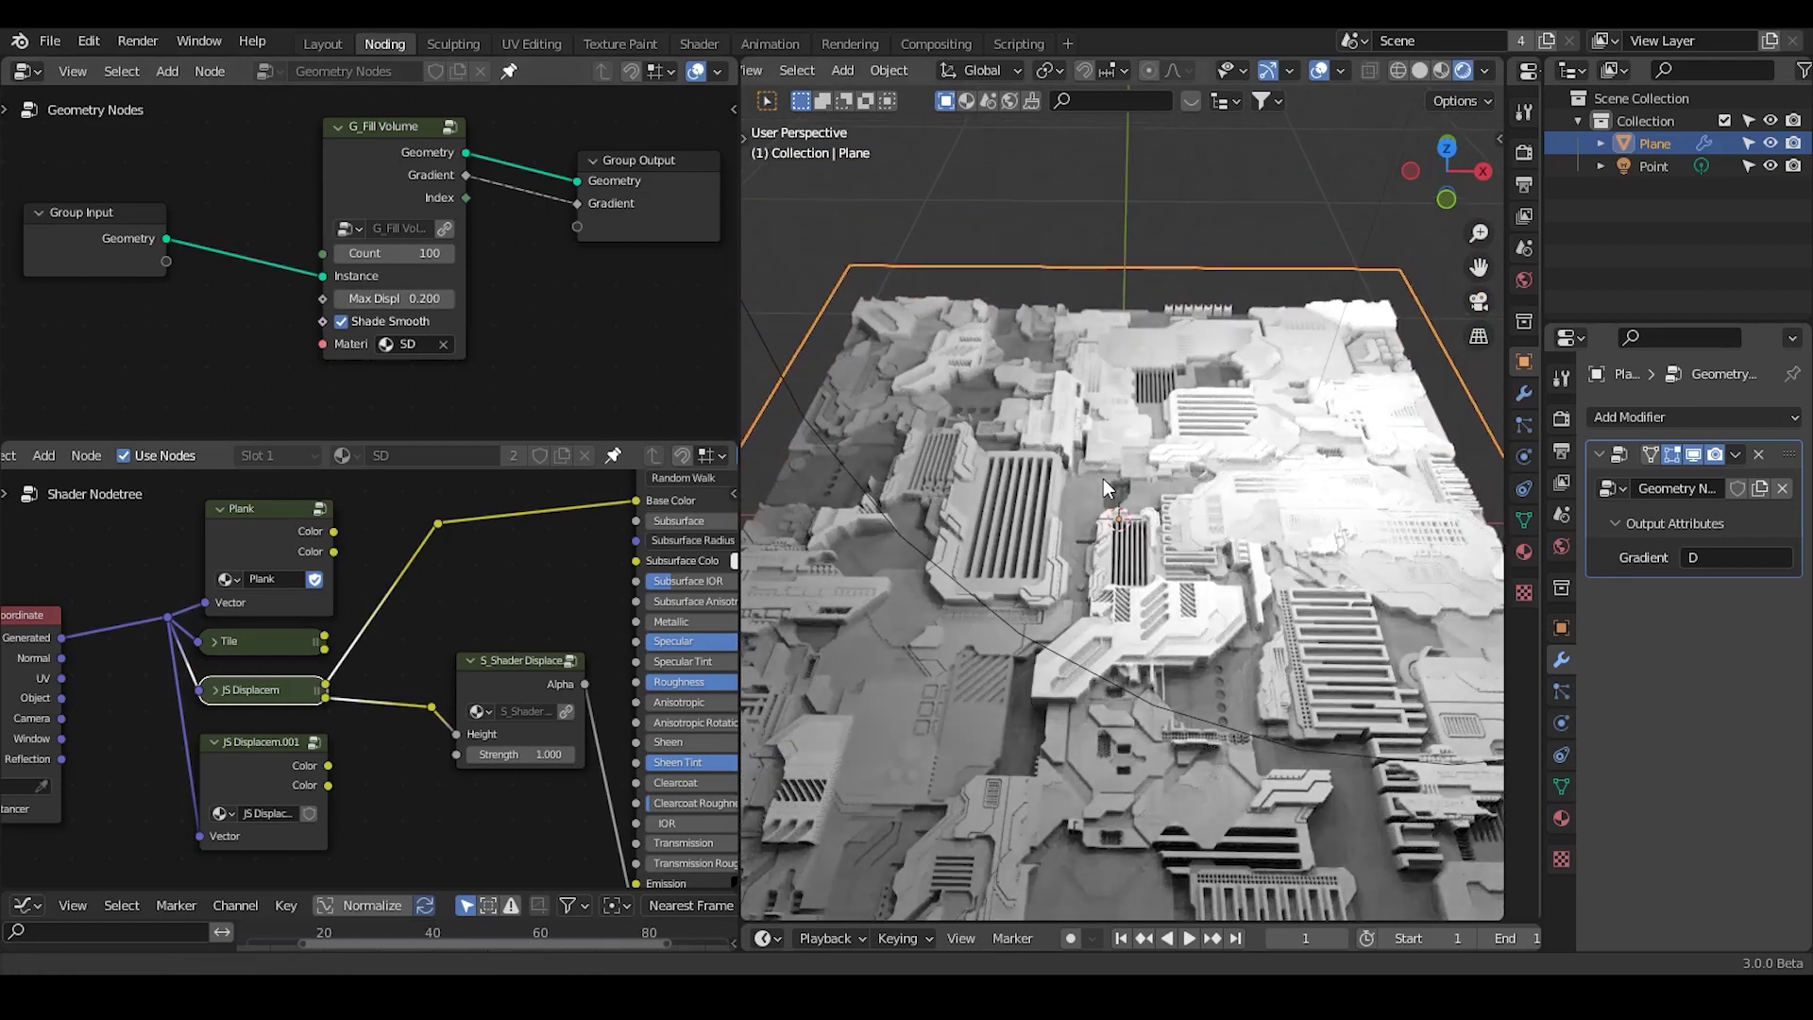
{"action": "middle_click_drag", "start_coordinate": [355, 633], "coordinate": [391, 611]}
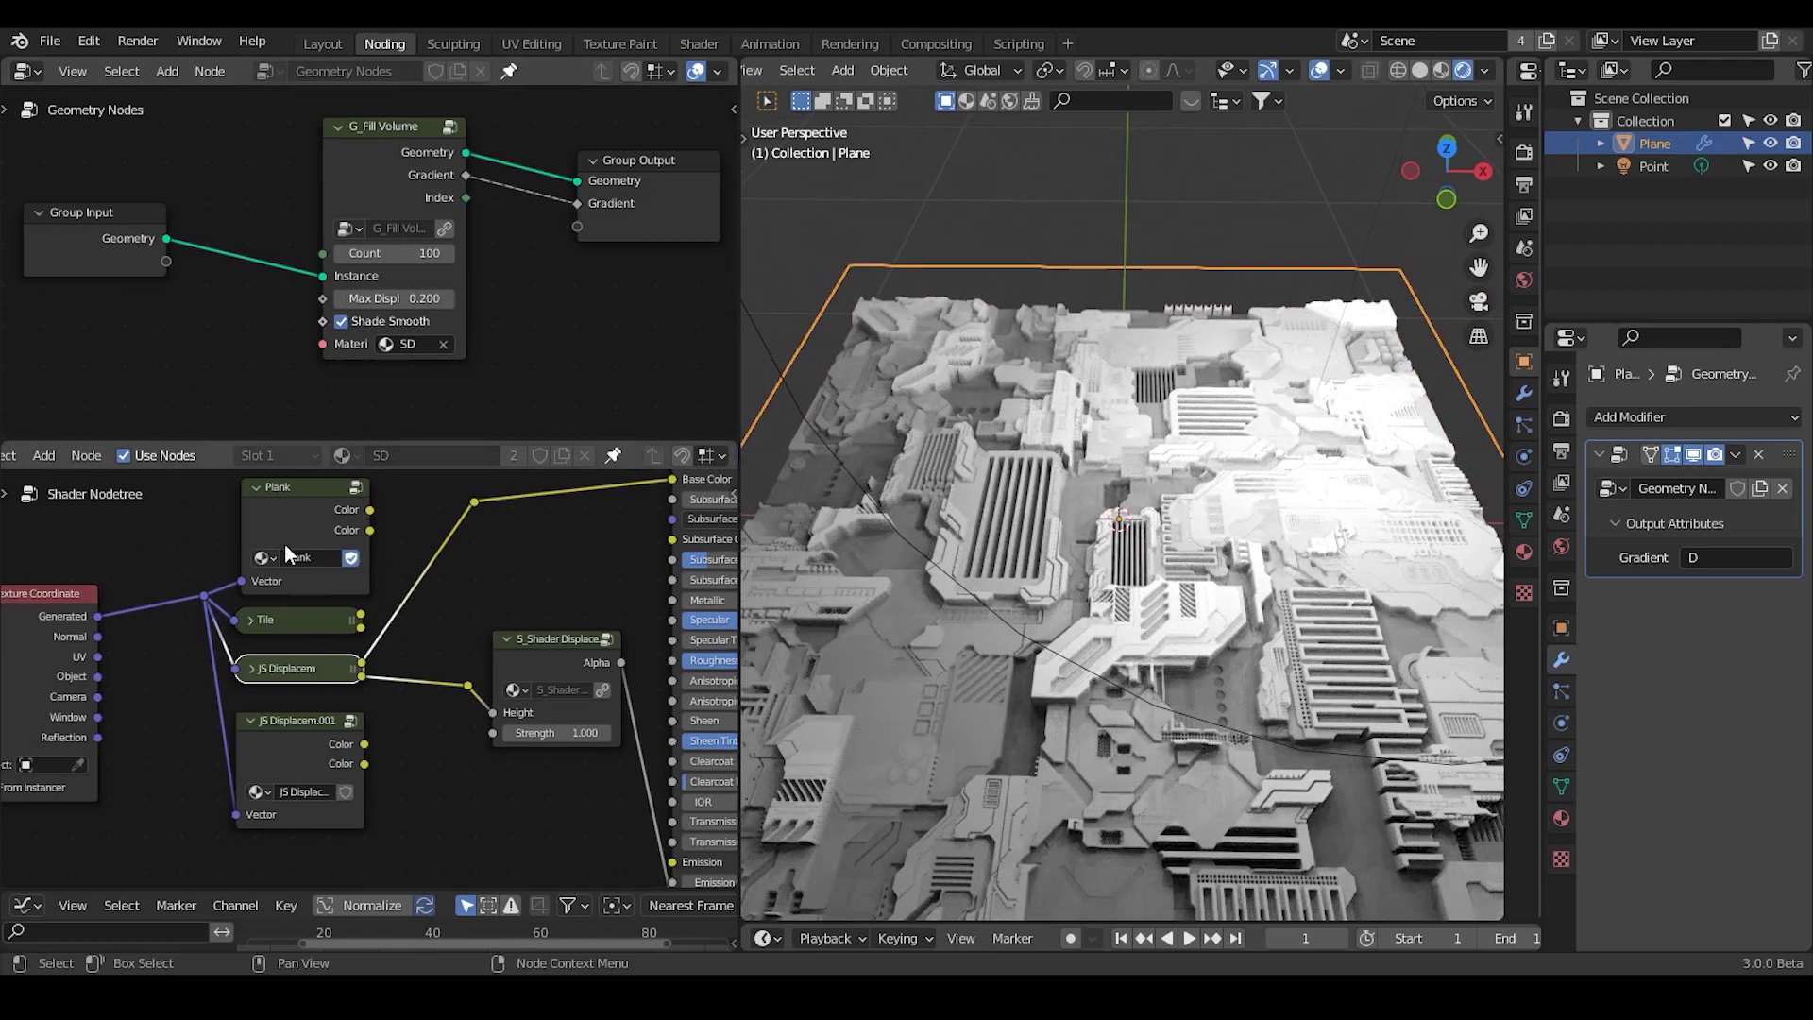
{"action": "left_click", "coordinate": [259, 717]}
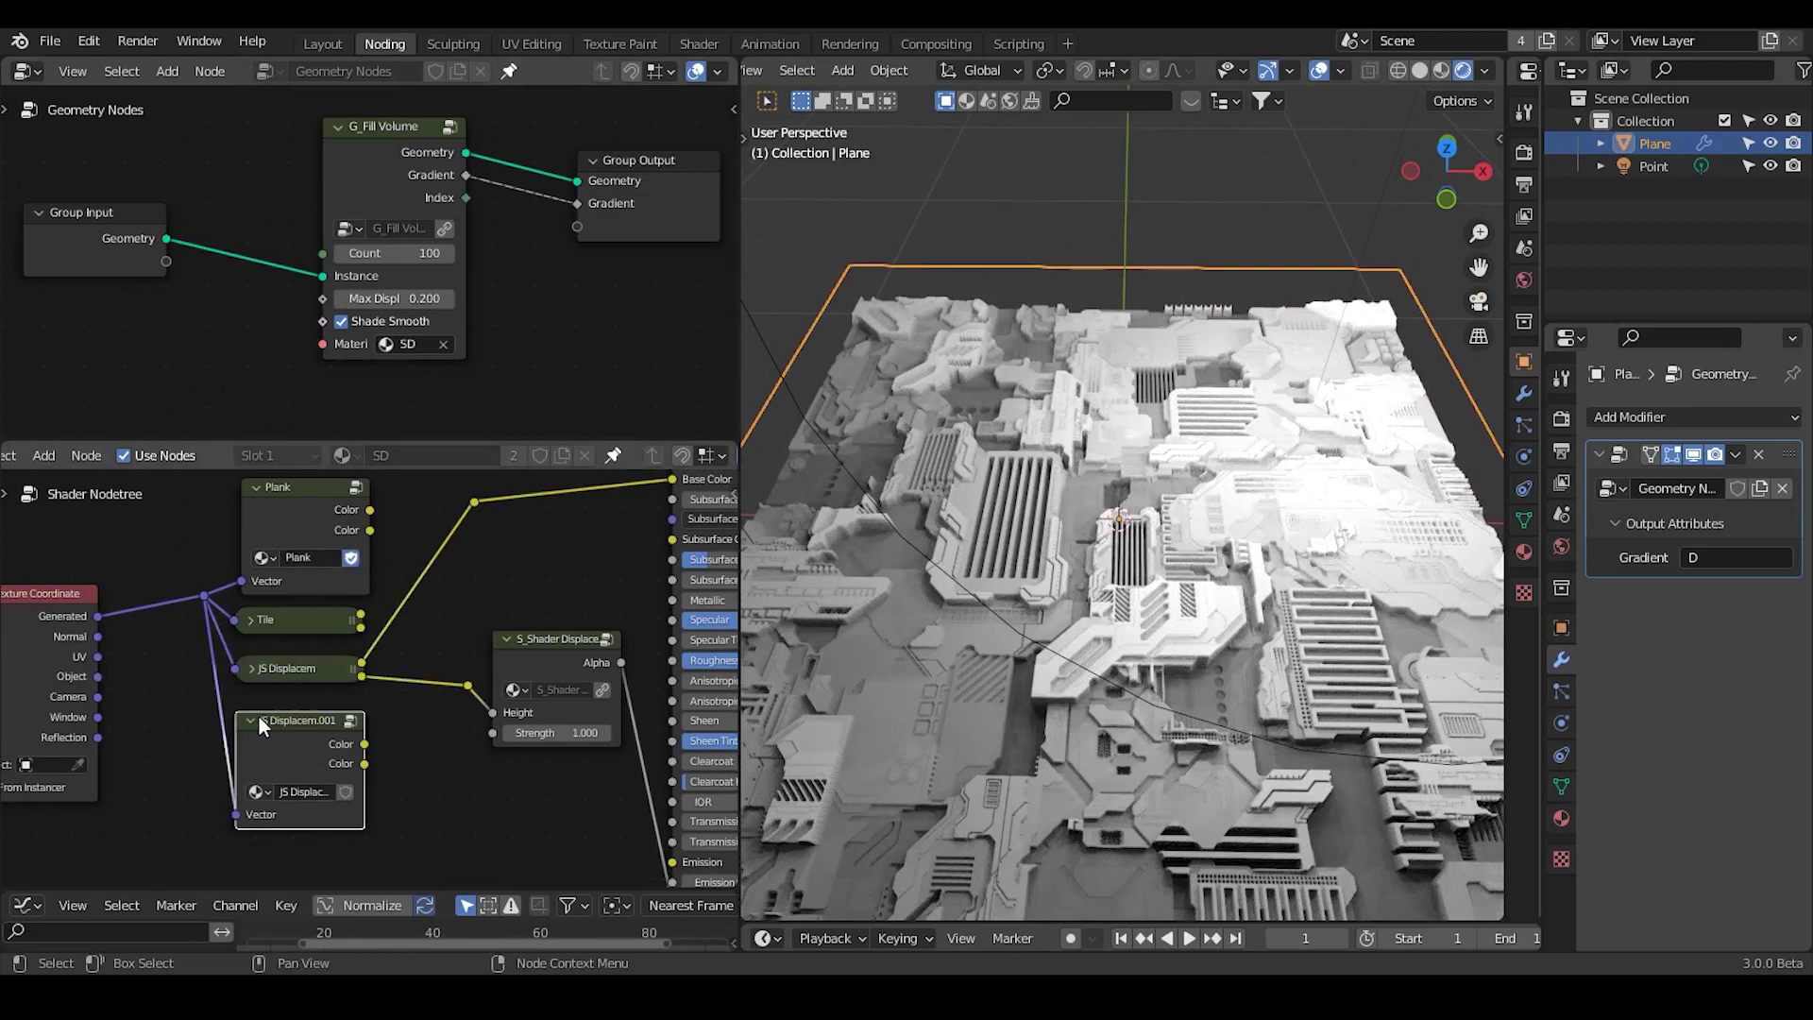
- Collapse JS Displacem.001, then replace the plane's vertices with a UV Sphere mesh
{"action": "key", "text": "h"}
{"action": "key", "text": "Tab"}
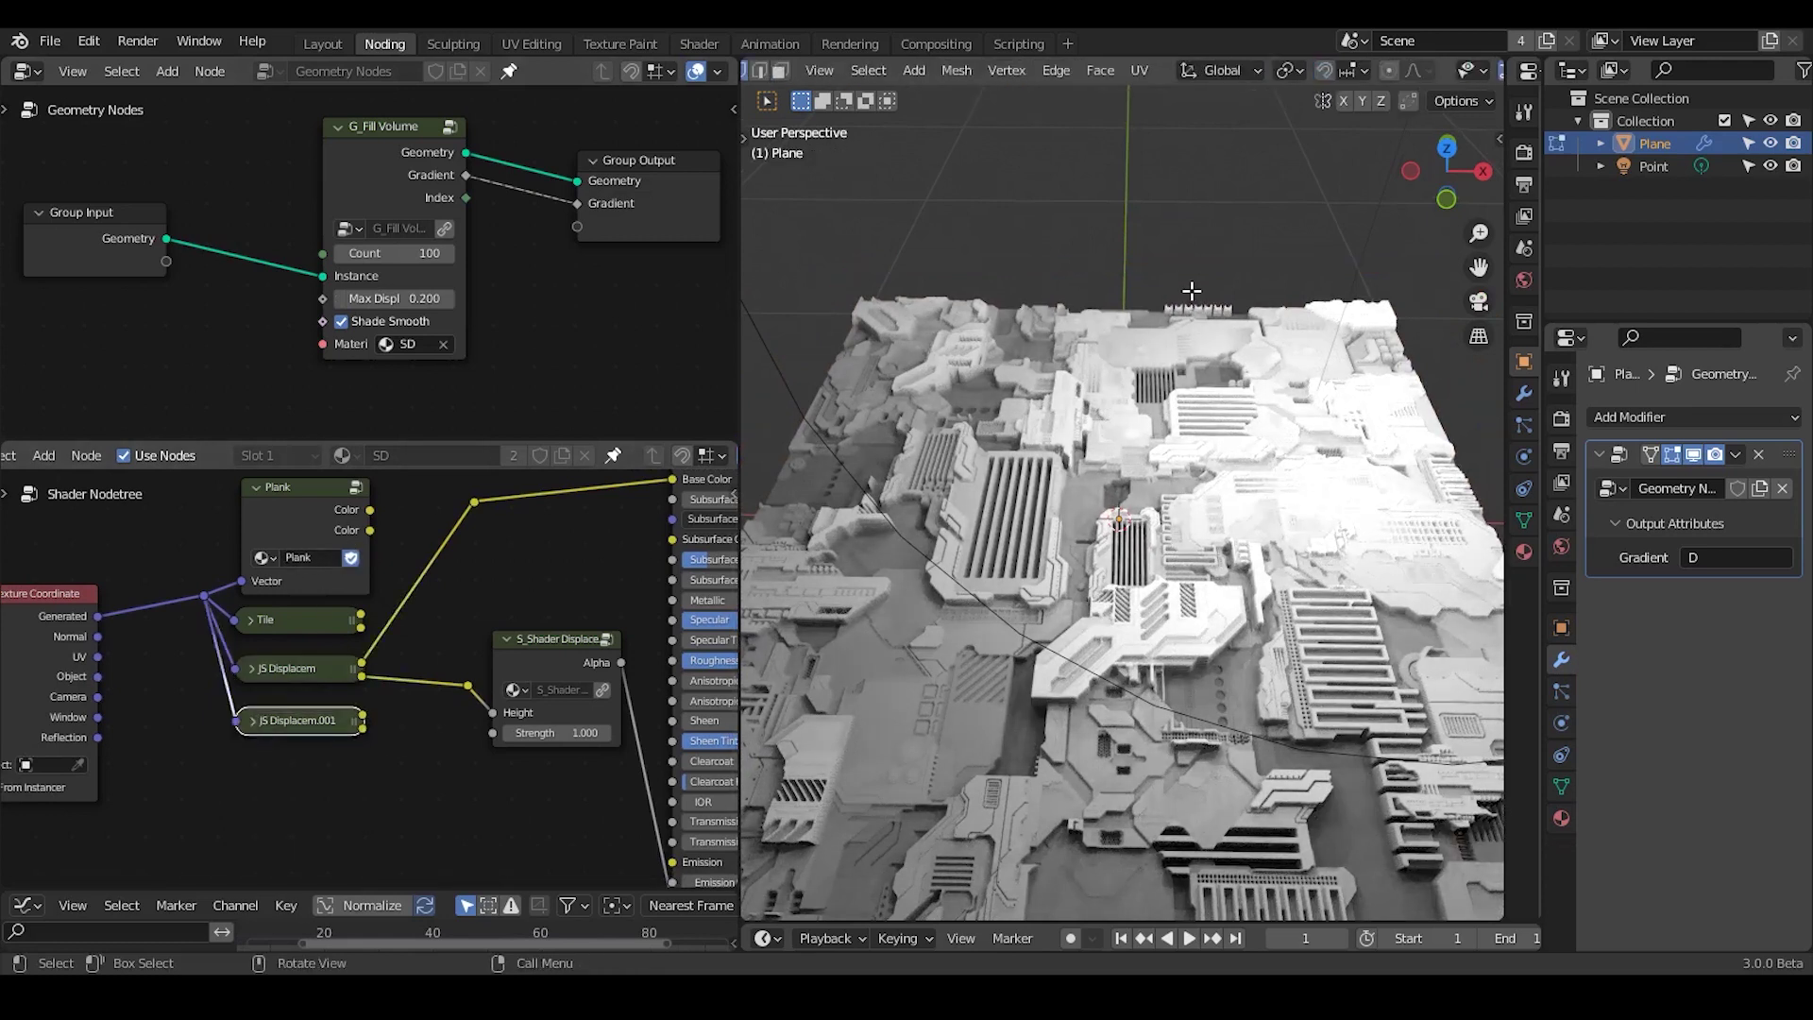
{"action": "key", "text": "x"}
{"action": "left_click", "coordinate": [1132, 284]}
{"action": "key", "text": "shift+a"}
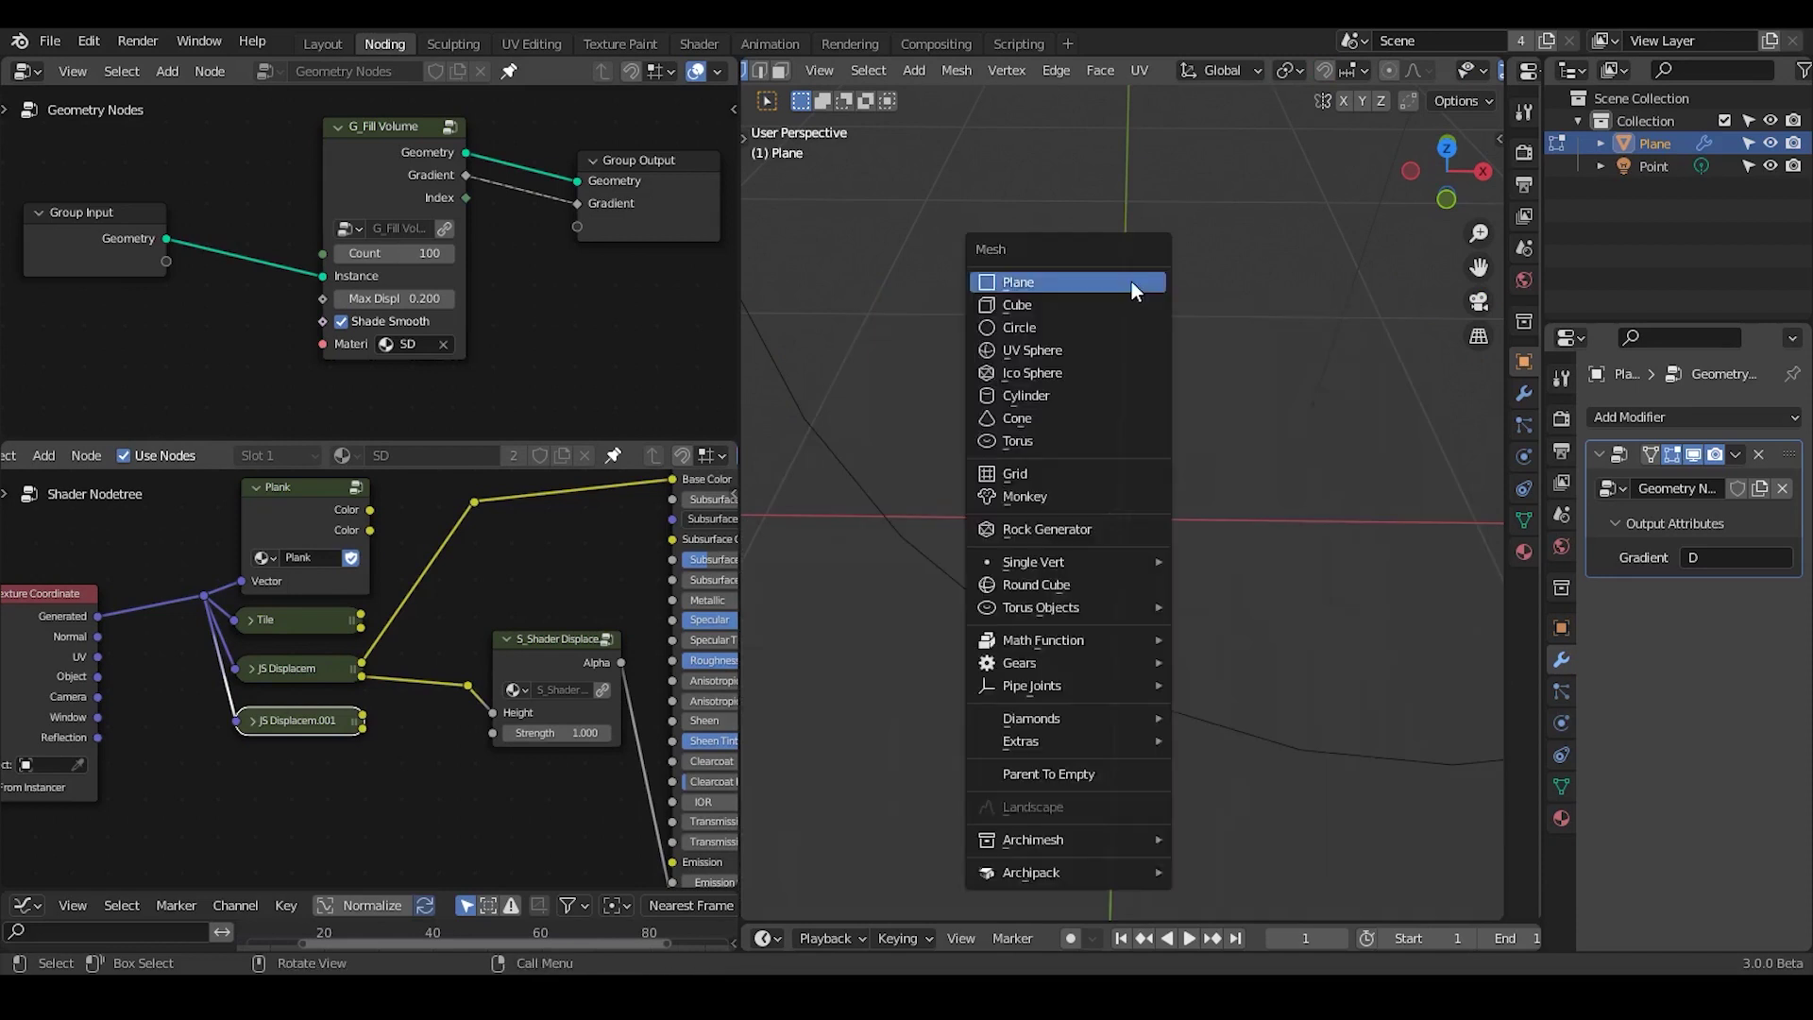
{"action": "left_click", "coordinate": [1089, 352]}
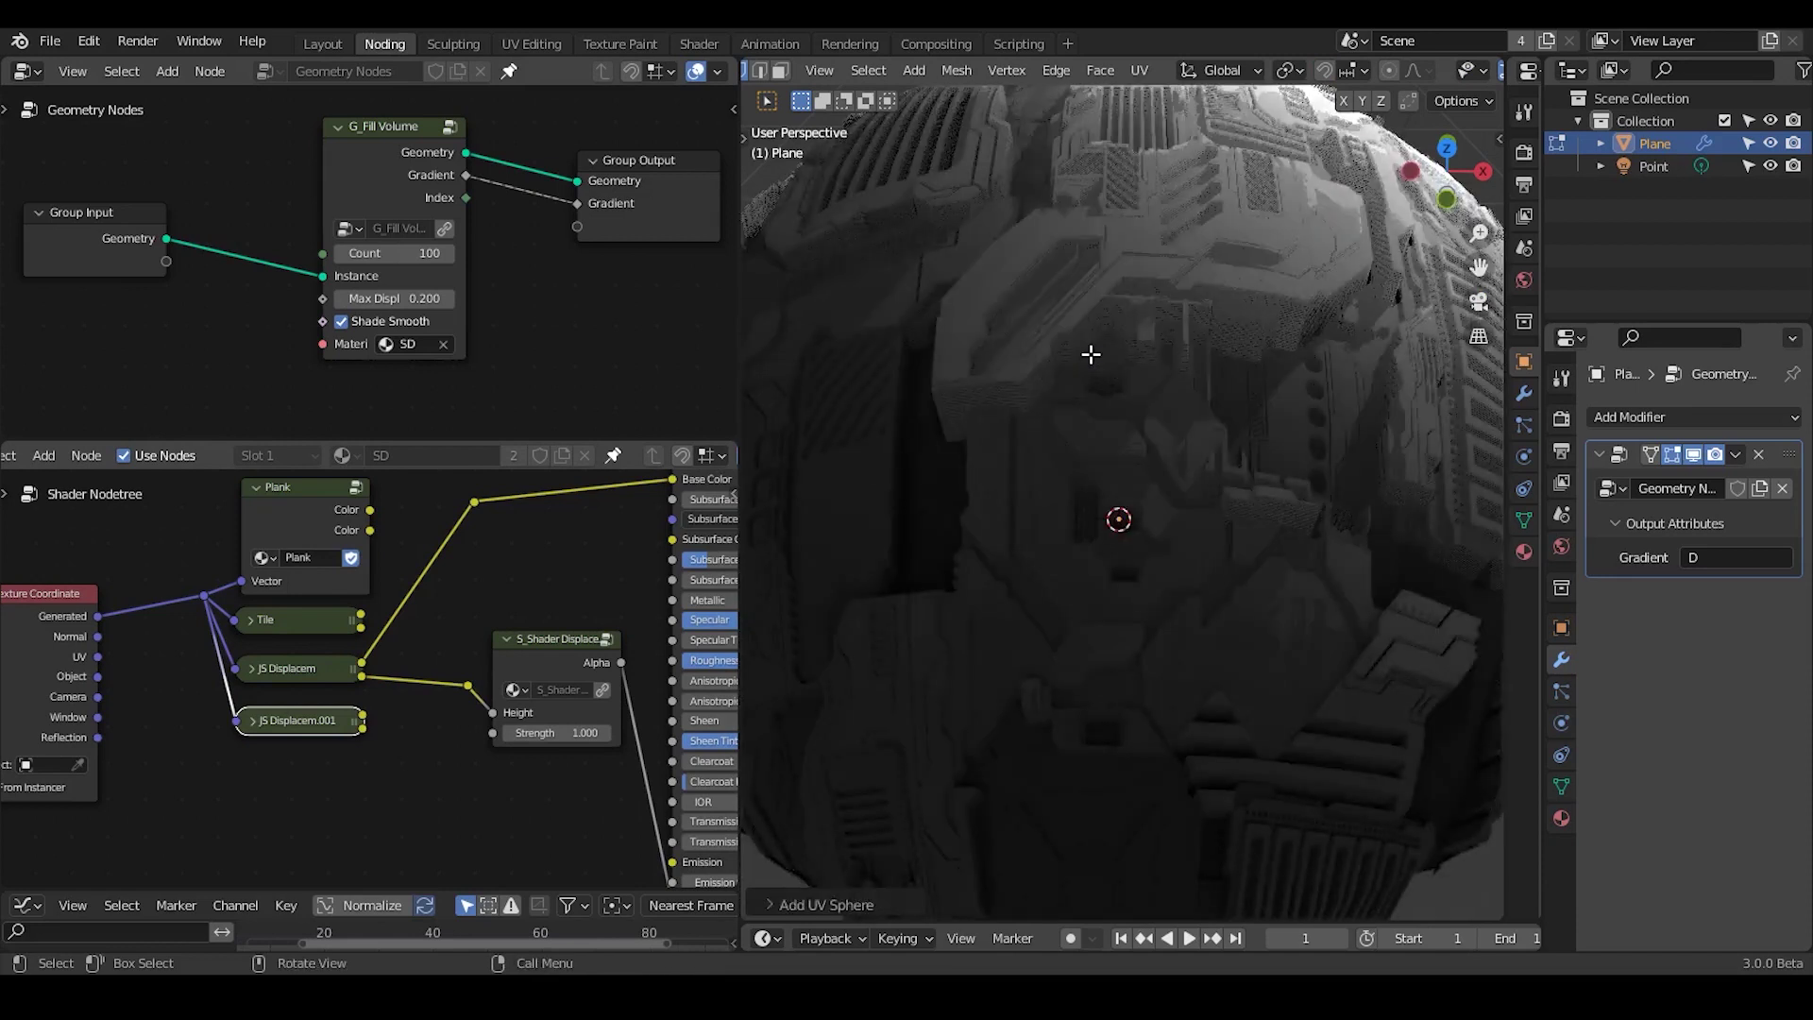
{"action": "key", "text": "Tab"}
- Switch to Material Preview shading and orbit around the panelled sphere
{"action": "left_click", "coordinate": [1441, 70]}
{"action": "mouse_move", "coordinate": [1148, 378]}
{"action": "middle_mouse_down"}
{"action": "mouse_move", "coordinate": [1157, 428]}
{"action": "mouse_move", "coordinate": [1155, 377]}
{"action": "mouse_move", "coordinate": [1140, 398]}
{"action": "mouse_move", "coordinate": [953, 365]}
{"action": "middle_mouse_up"}
{"action": "scroll", "coordinate": [1151, 392], "scroll_direction": "down", "scroll_amount": 5}
{"action": "left_click", "coordinate": [1562, 419]}
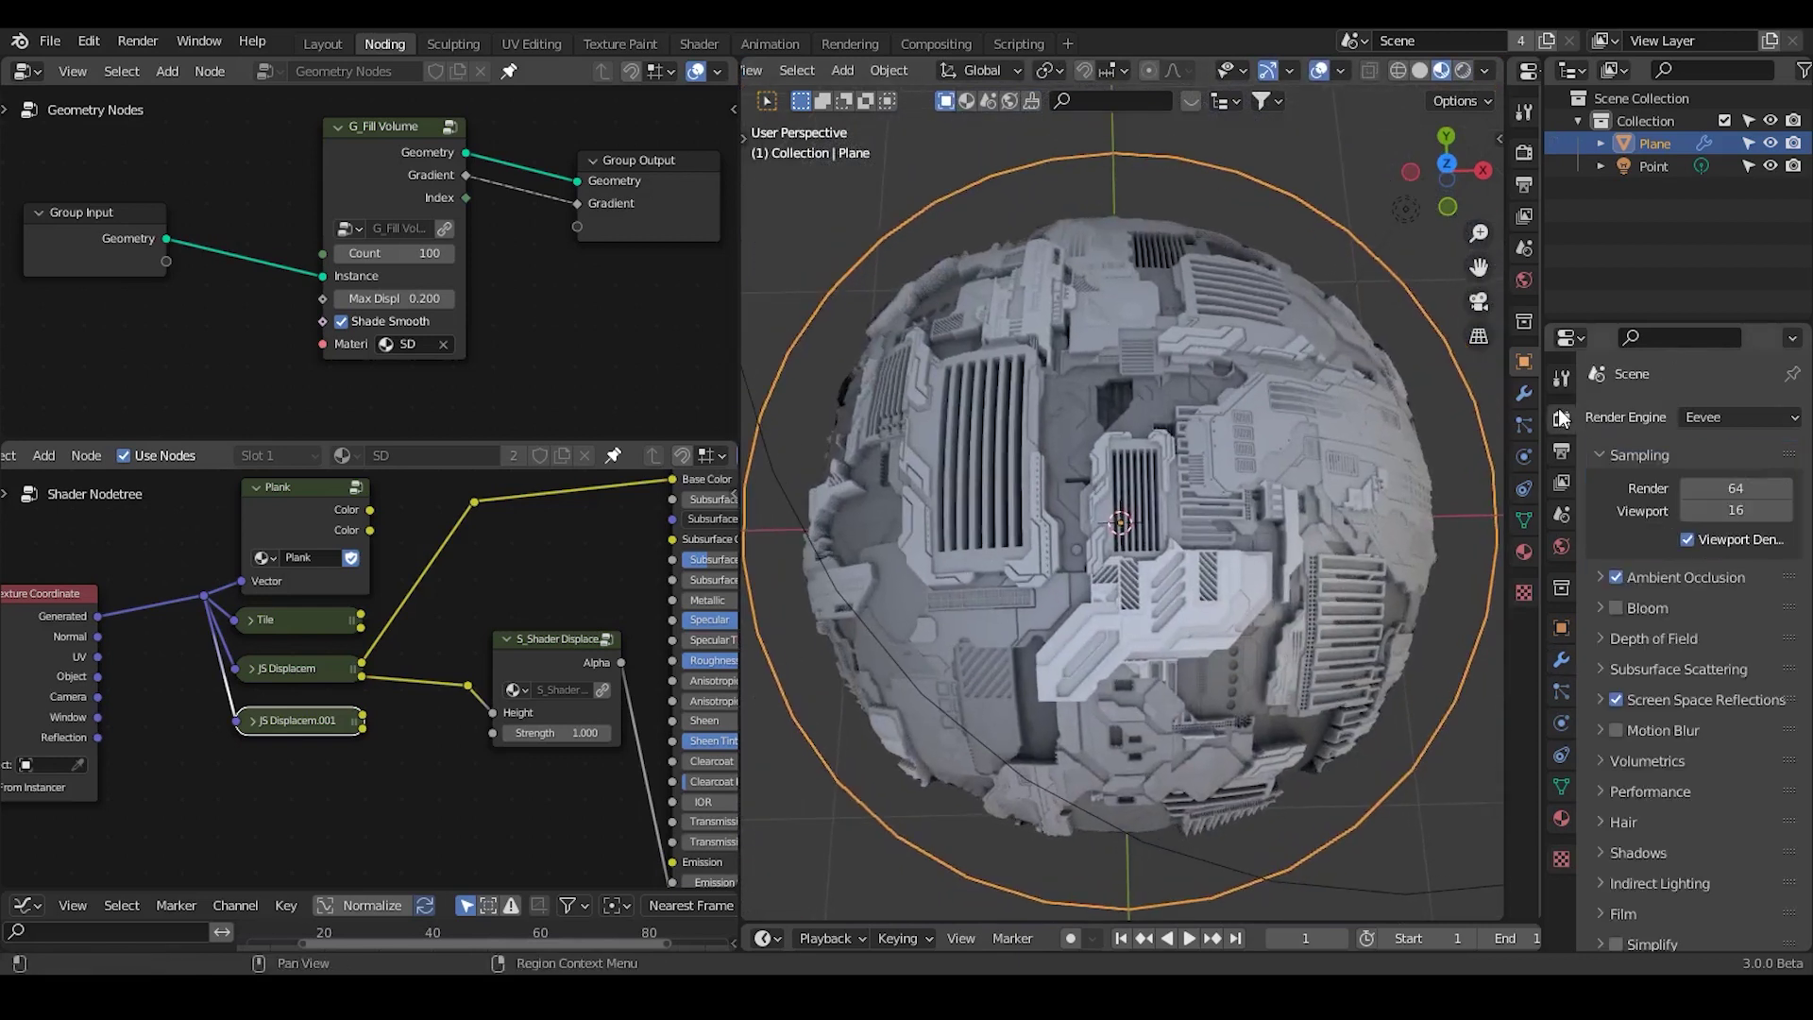
{"action": "left_click", "coordinate": [1618, 572]}
{"action": "left_click", "coordinate": [1618, 572]}
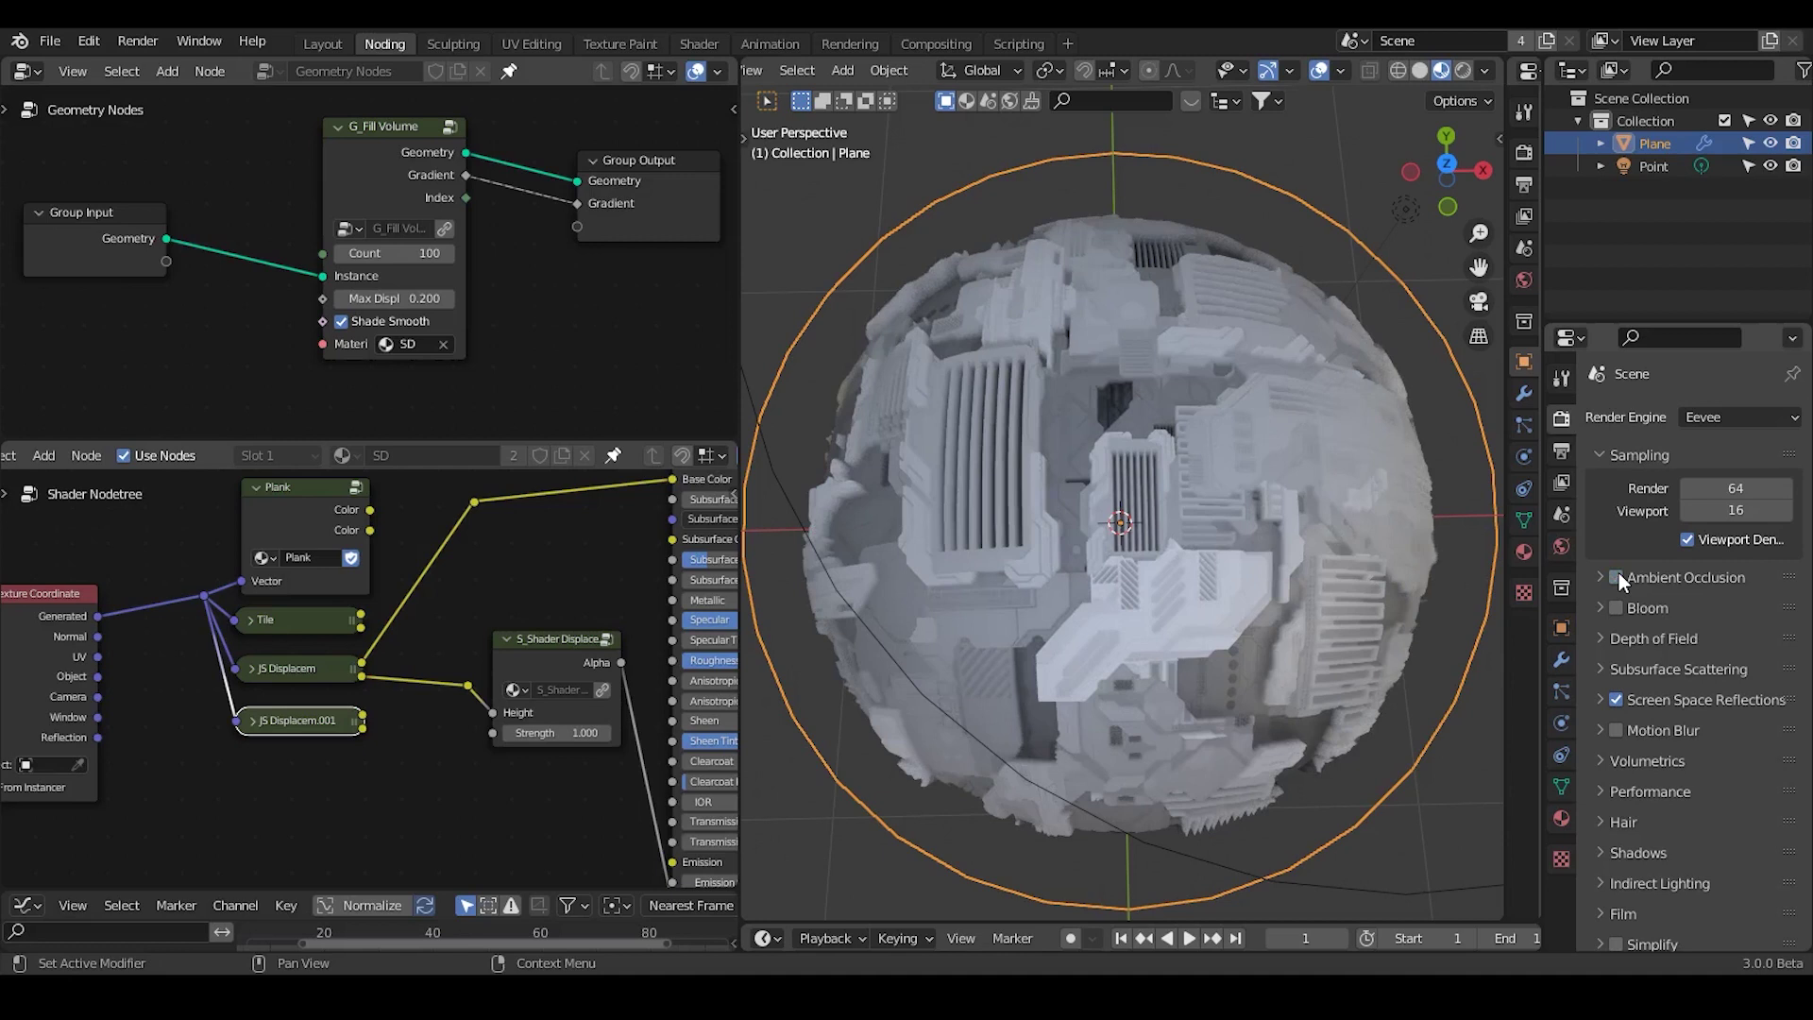
{"action": "left_click", "coordinate": [1619, 572]}
{"action": "left_click", "coordinate": [1619, 572]}
{"action": "left_click", "coordinate": [1619, 572]}
{"action": "left_click", "coordinate": [1618, 572]}
{"action": "left_click", "coordinate": [1618, 572]}
{"action": "left_click", "coordinate": [1618, 572]}
{"action": "left_click", "coordinate": [1619, 572]}
{"action": "left_click", "coordinate": [1618, 572]}
{"action": "left_click", "coordinate": [1618, 572]}
{"action": "middle_click_drag", "start_coordinate": [1398, 577], "coordinate": [1278, 582]}
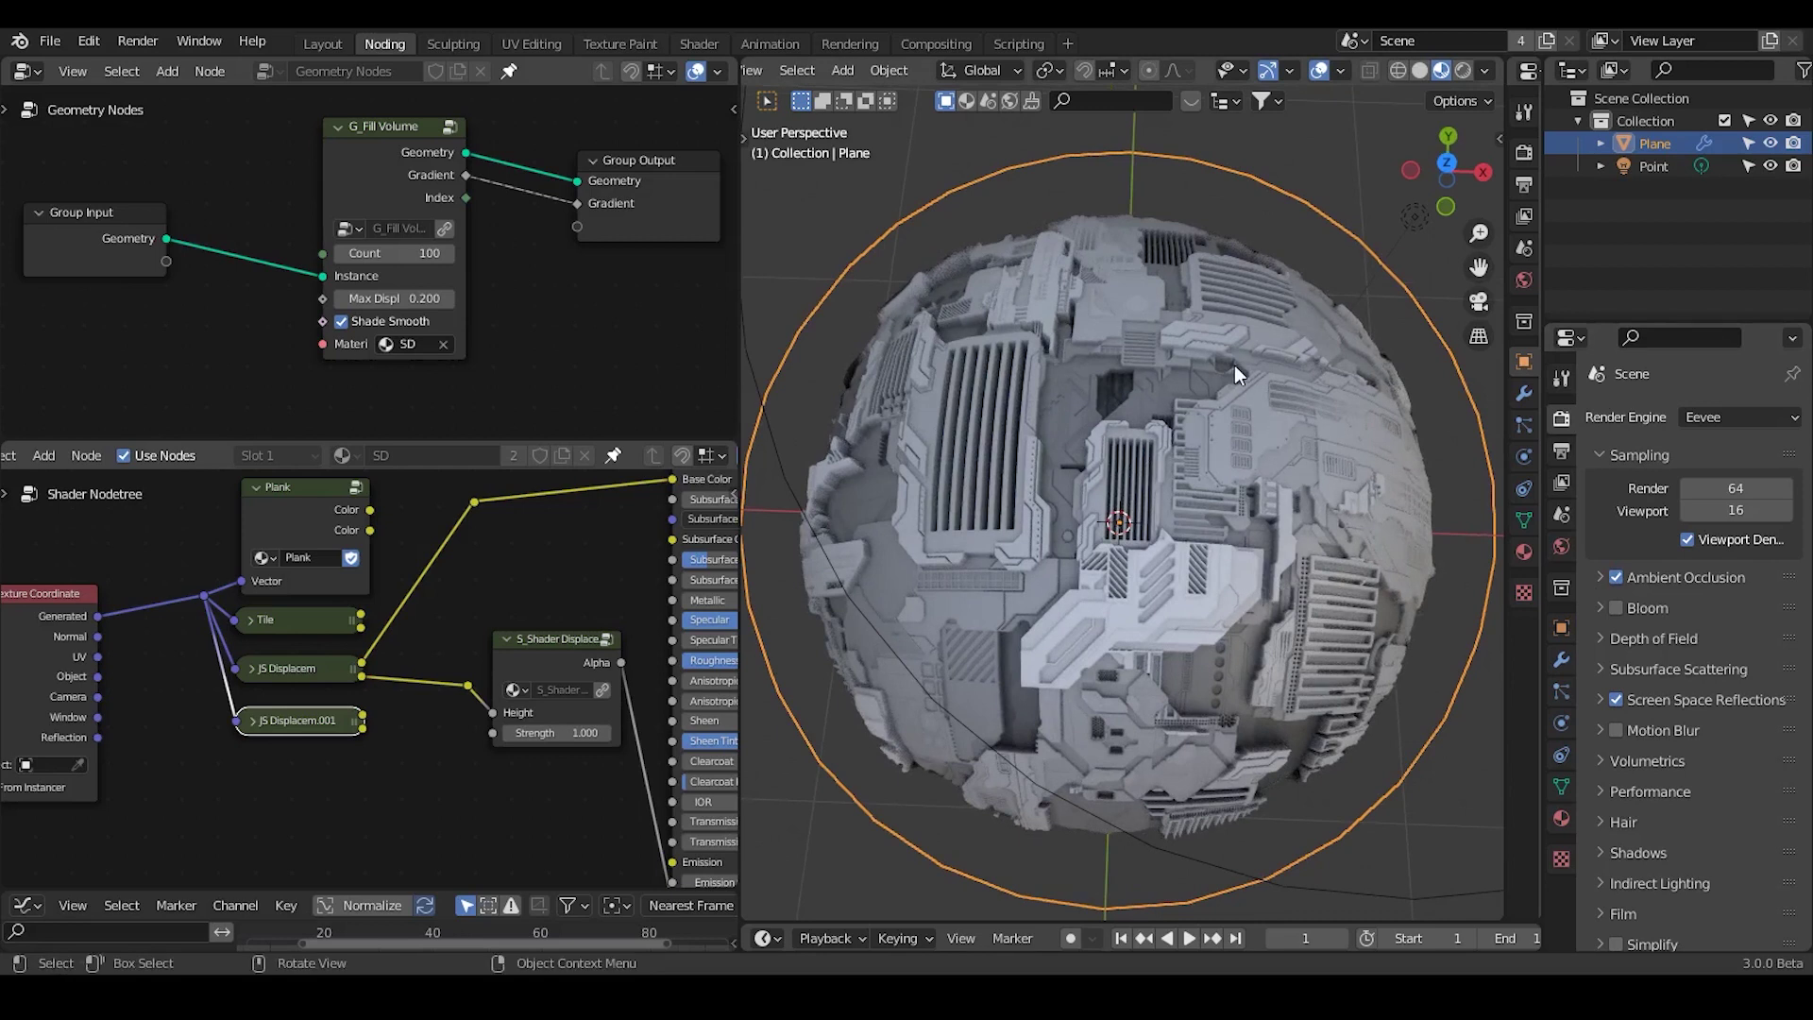
{"action": "middle_click_drag", "start_coordinate": [1233, 368], "coordinate": [1237, 370]}
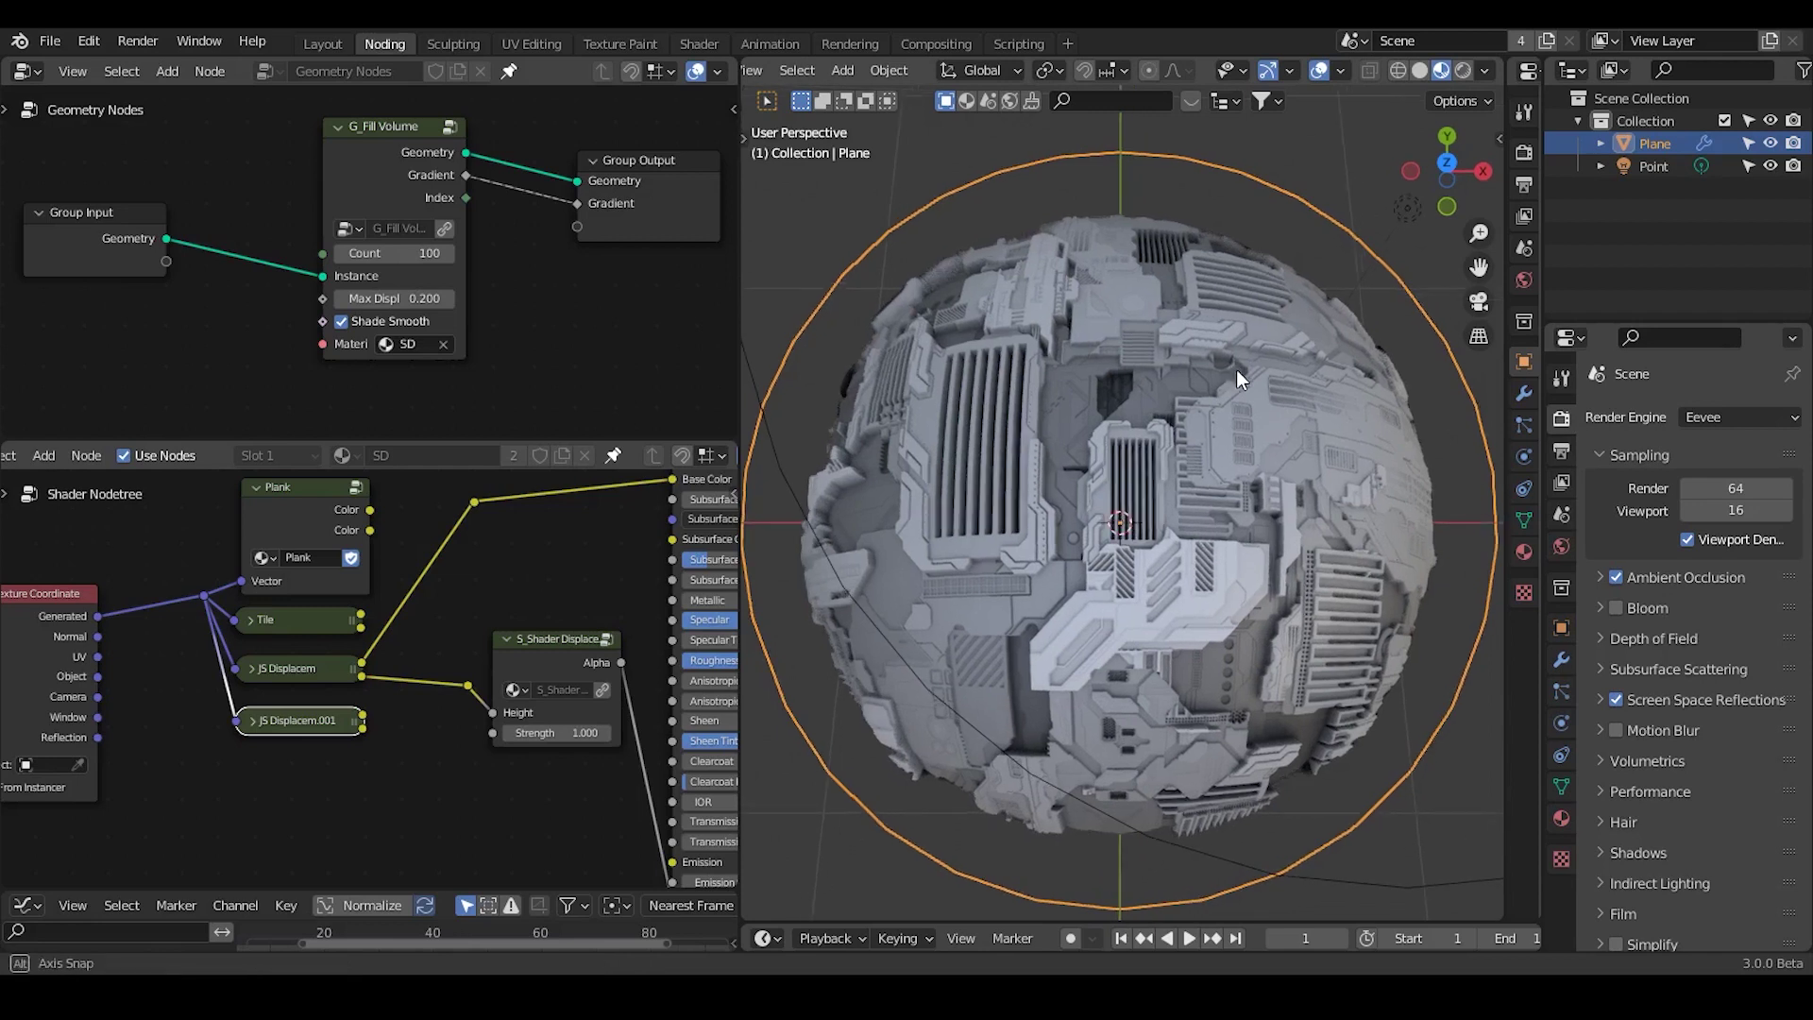
{"action": "middle_click_drag", "start_coordinate": [345, 538], "coordinate": [410, 537]}
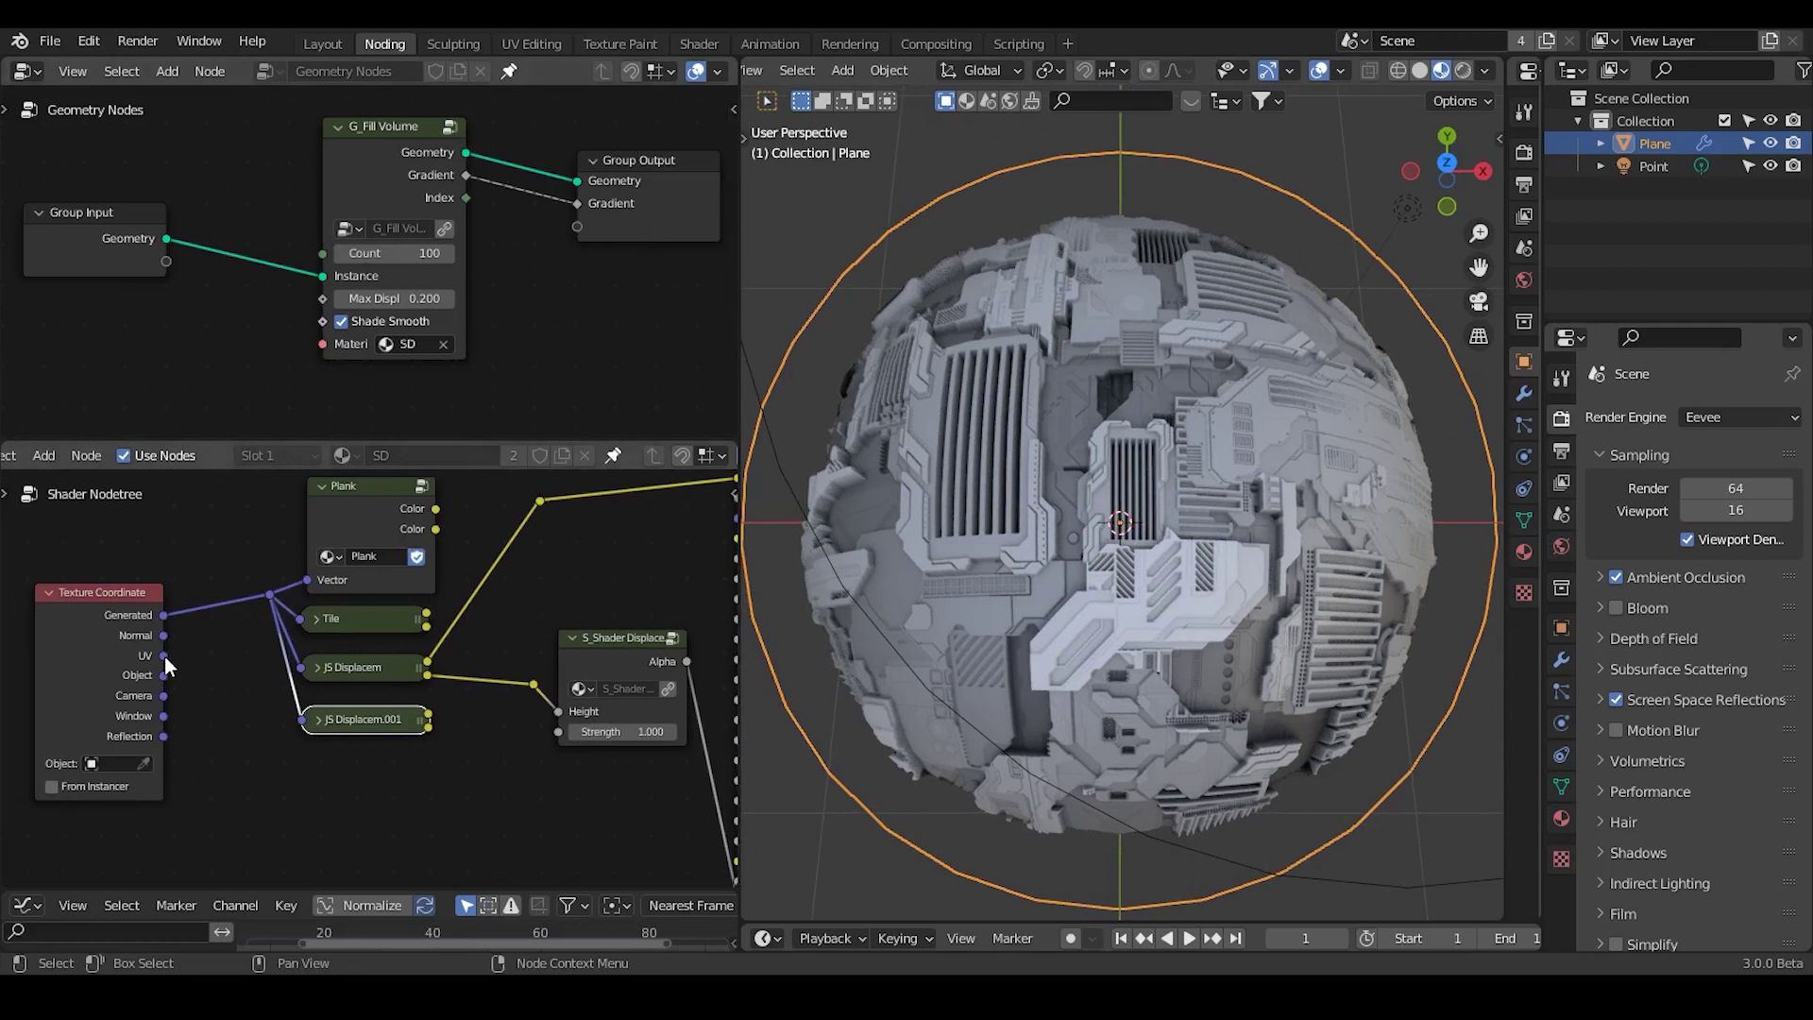
- Try UV coordinates on the panel textures, then reconnect Generated coordinates instead
{"action": "left_click_drag", "start_coordinate": [163, 654], "coordinate": [270, 594]}
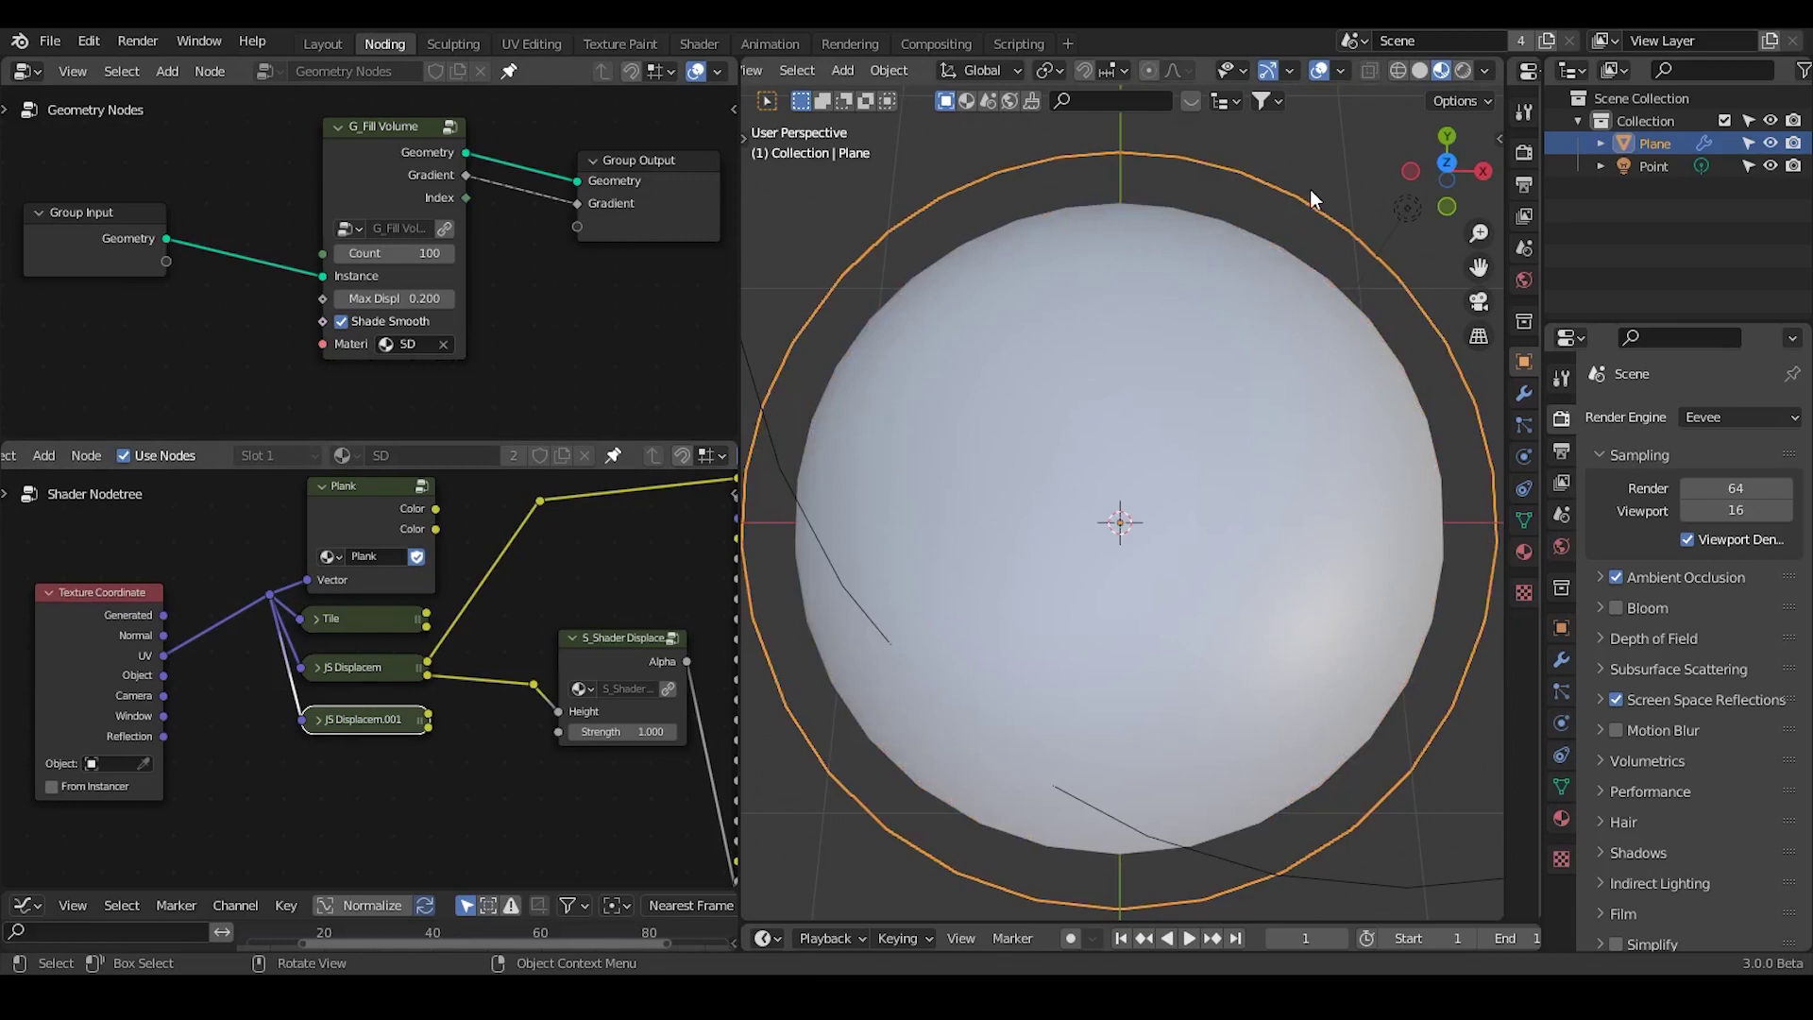
{"action": "left_click", "coordinate": [1370, 168]}
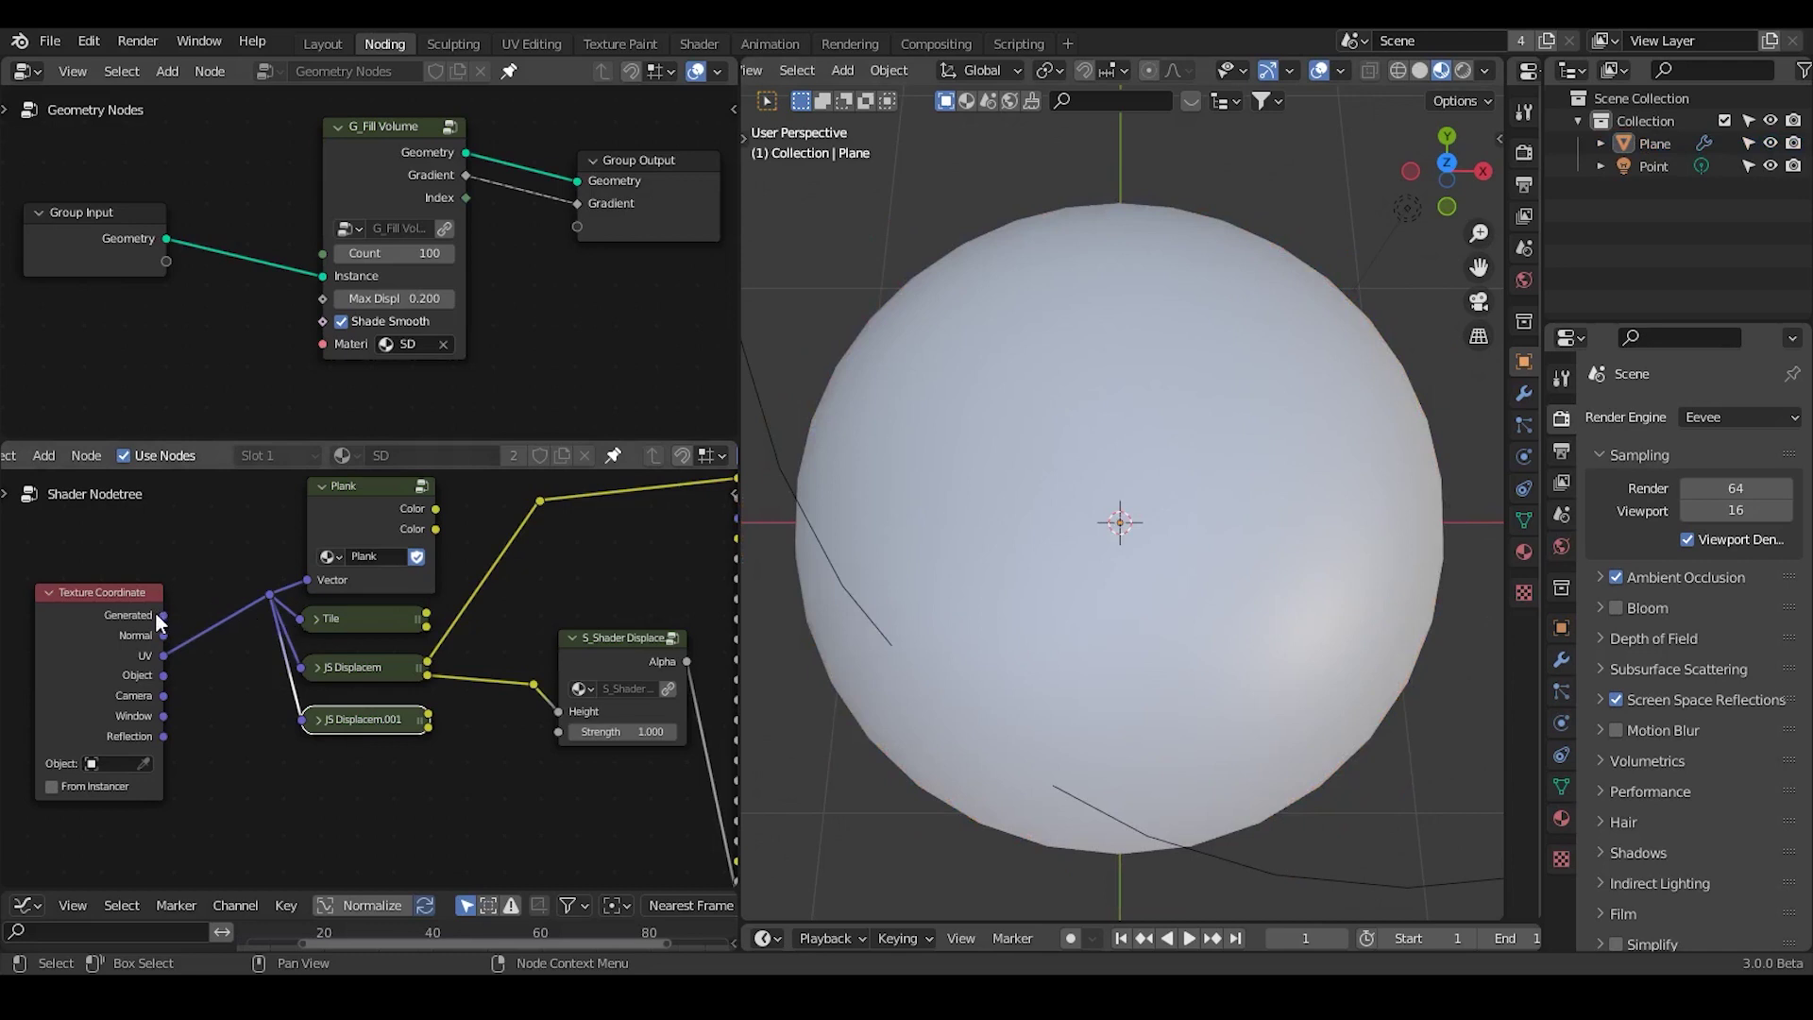
{"action": "left_click_drag", "start_coordinate": [160, 615], "coordinate": [267, 595]}
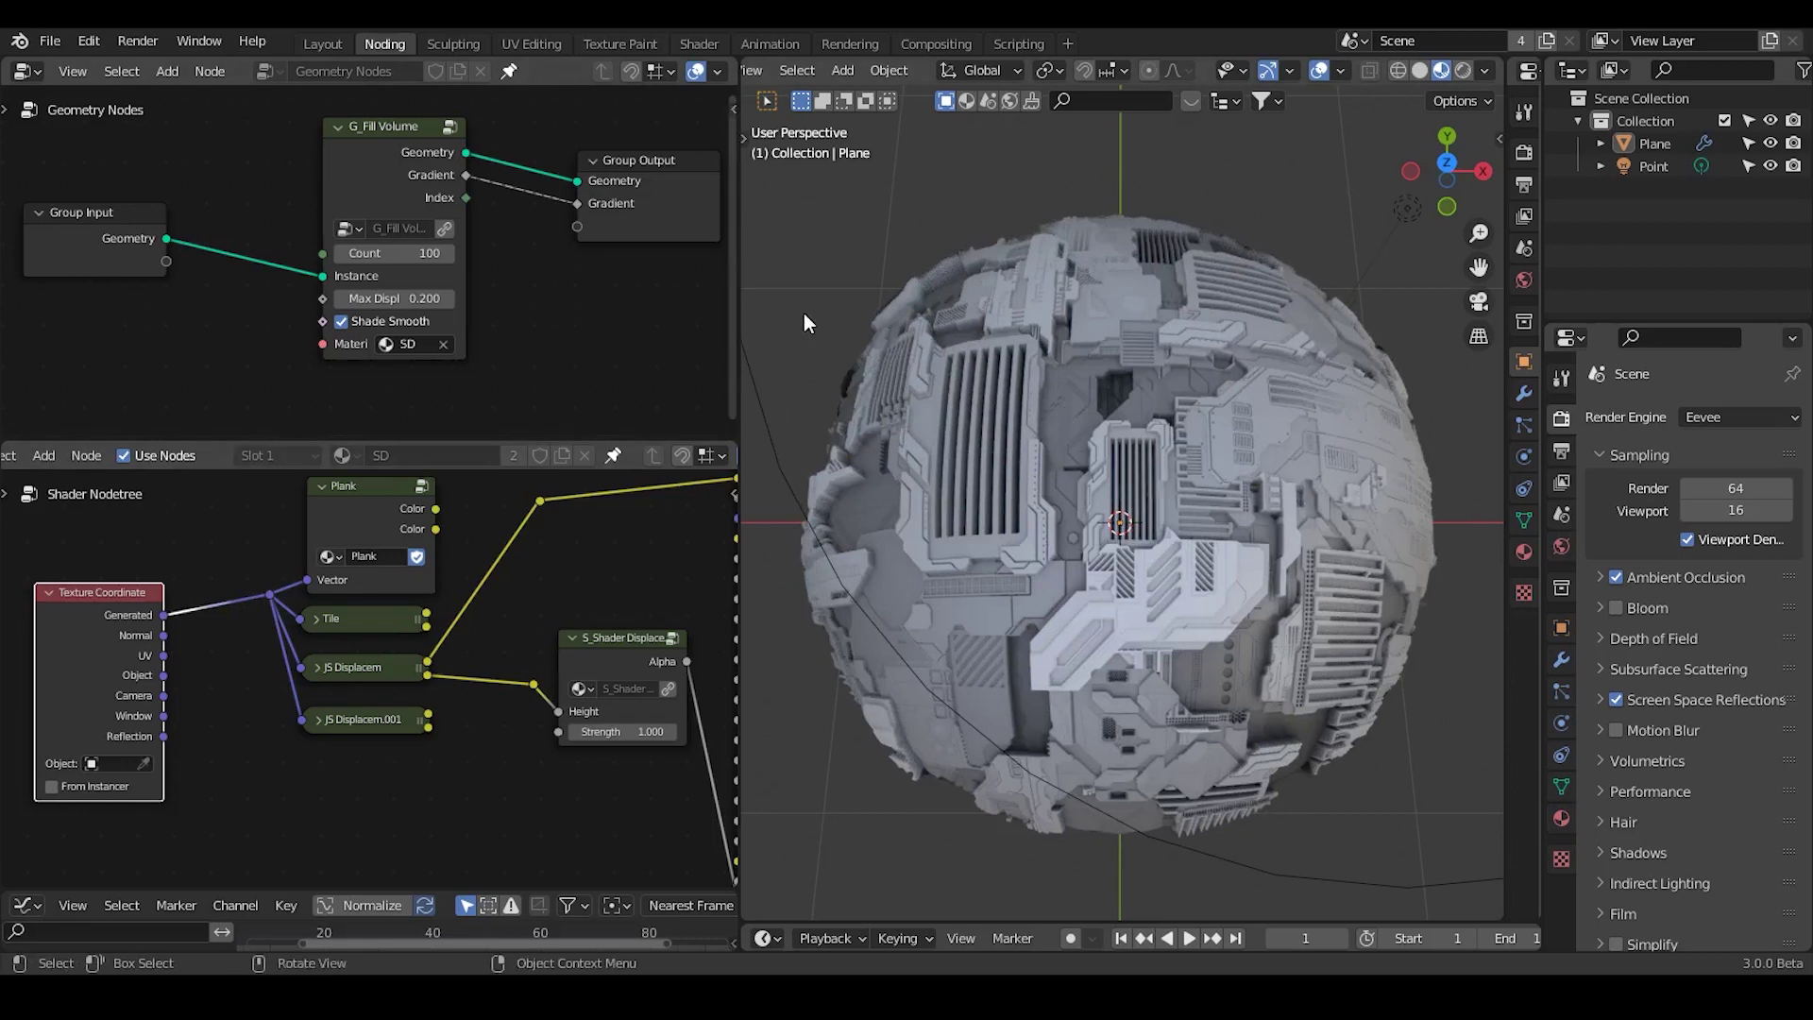
- Glance at the Add Modifier list, then drag the node editor border down to heighten Geometry Nodes
{"action": "left_click", "coordinate": [1560, 658]}
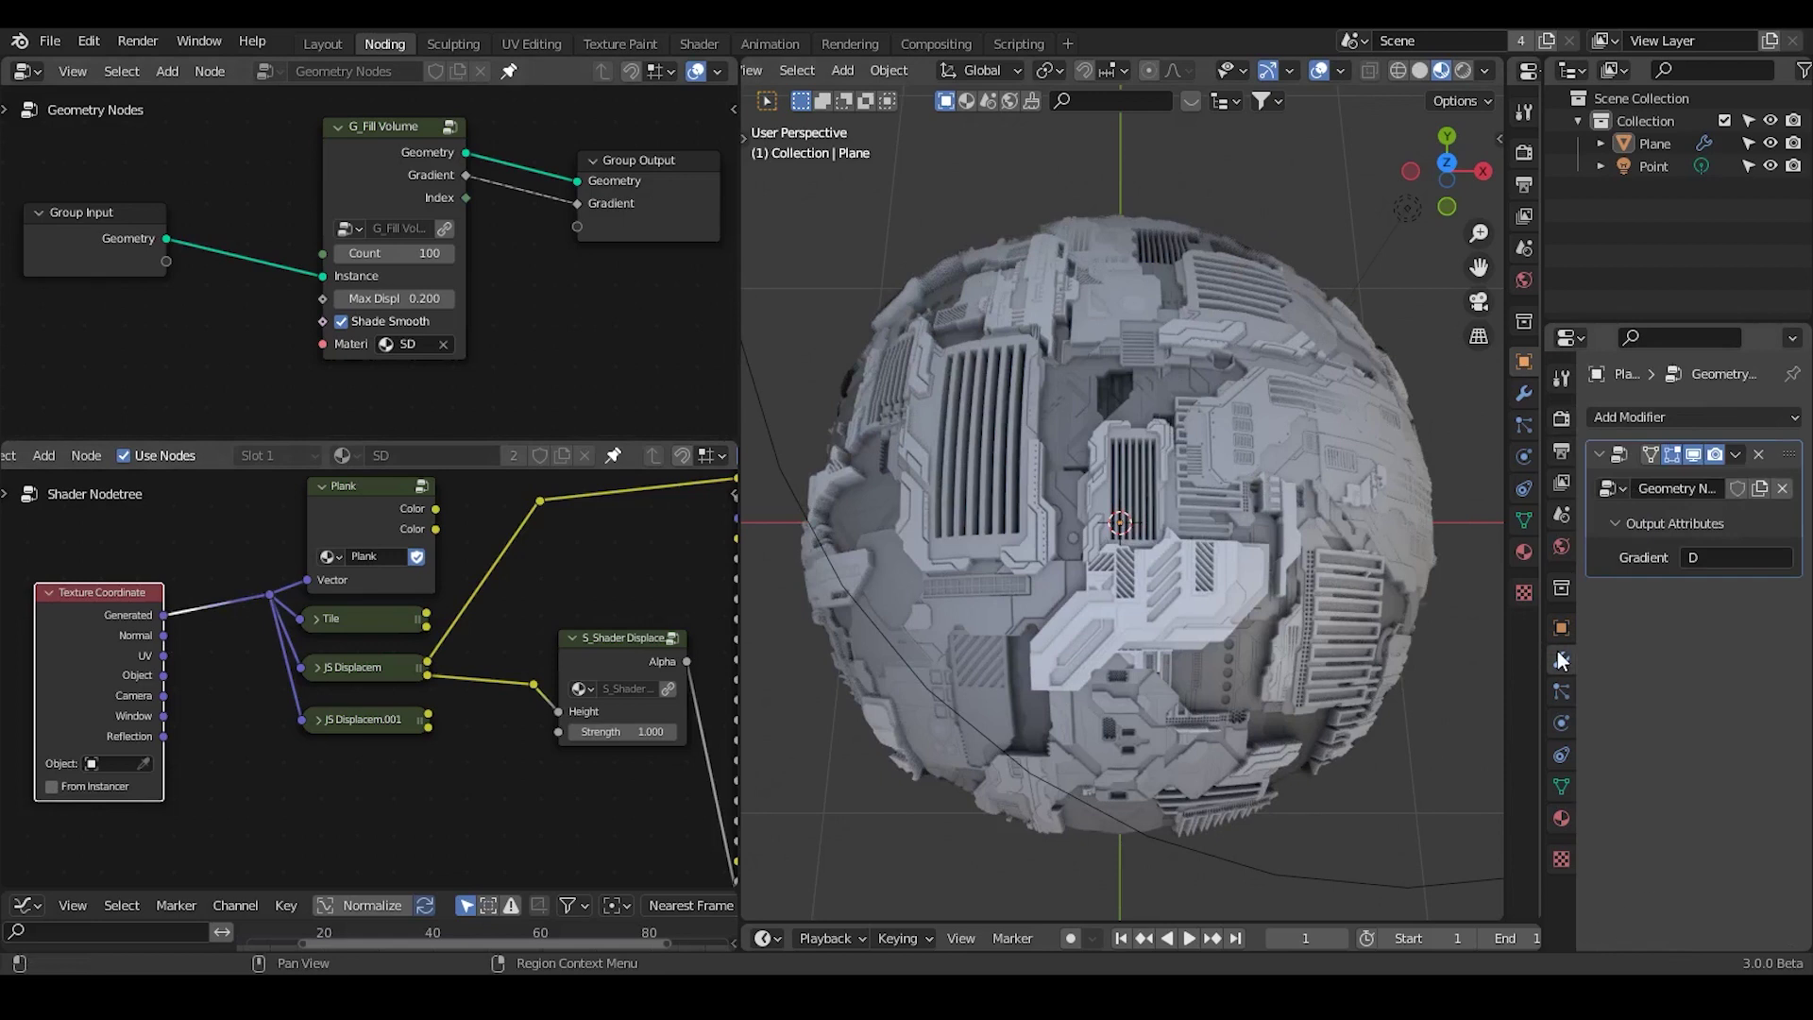
{"action": "left_click", "coordinate": [1607, 417]}
{"action": "key", "text": "Escape"}
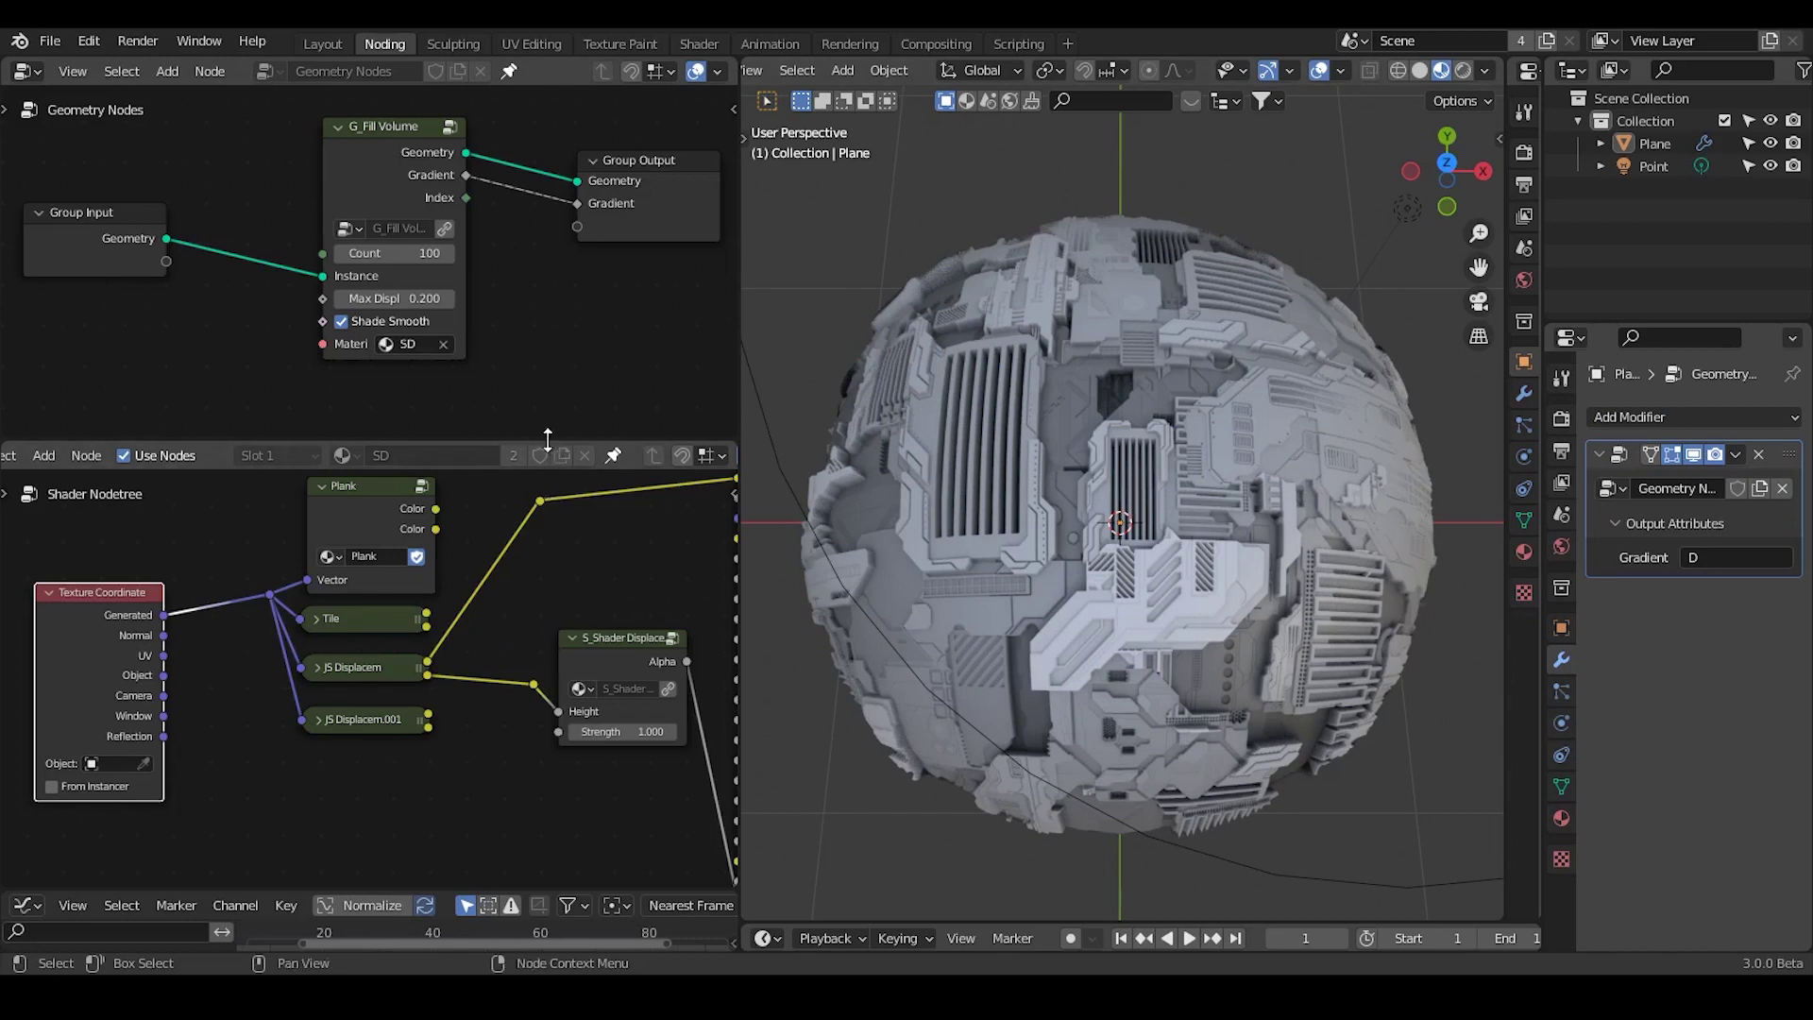
{"action": "left_click_drag", "start_coordinate": [549, 443], "coordinate": [552, 485]}
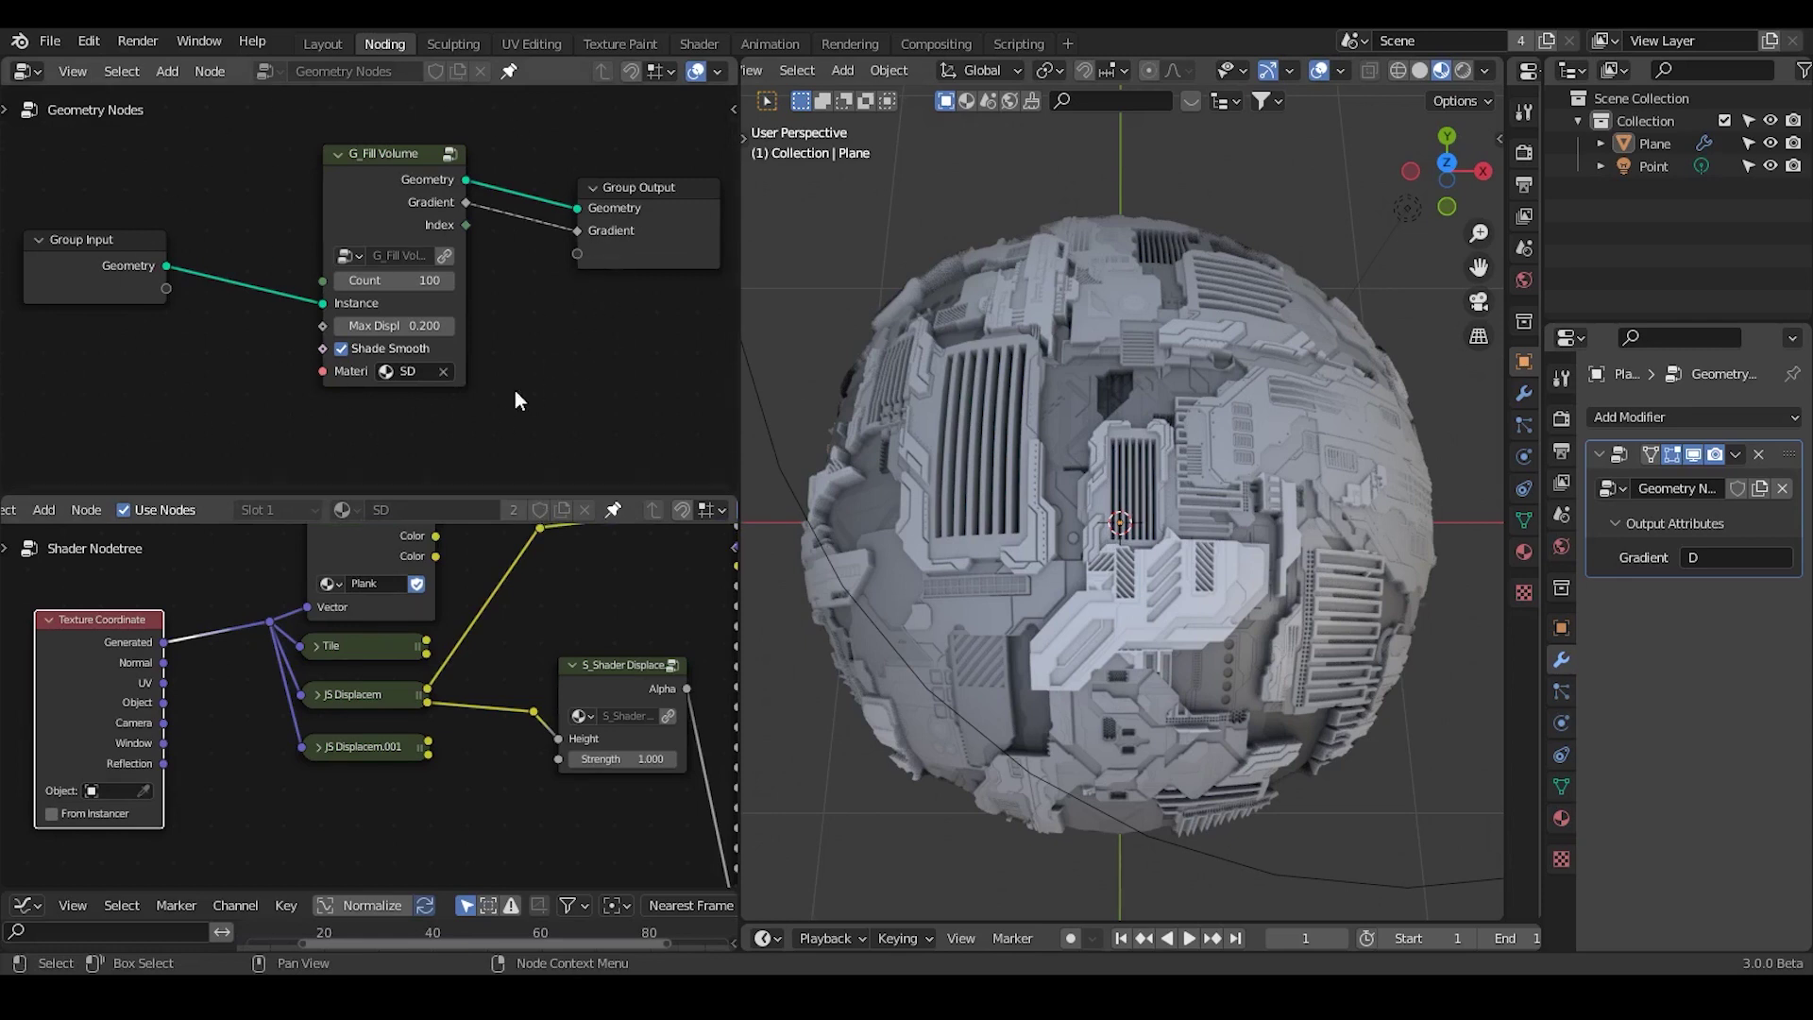
{"action": "mouse_move", "coordinate": [1101, 580]}
{"action": "middle_mouse_down"}
{"action": "mouse_move", "coordinate": [1097, 547]}
{"action": "mouse_move", "coordinate": [1097, 567]}
{"action": "middle_mouse_up"}
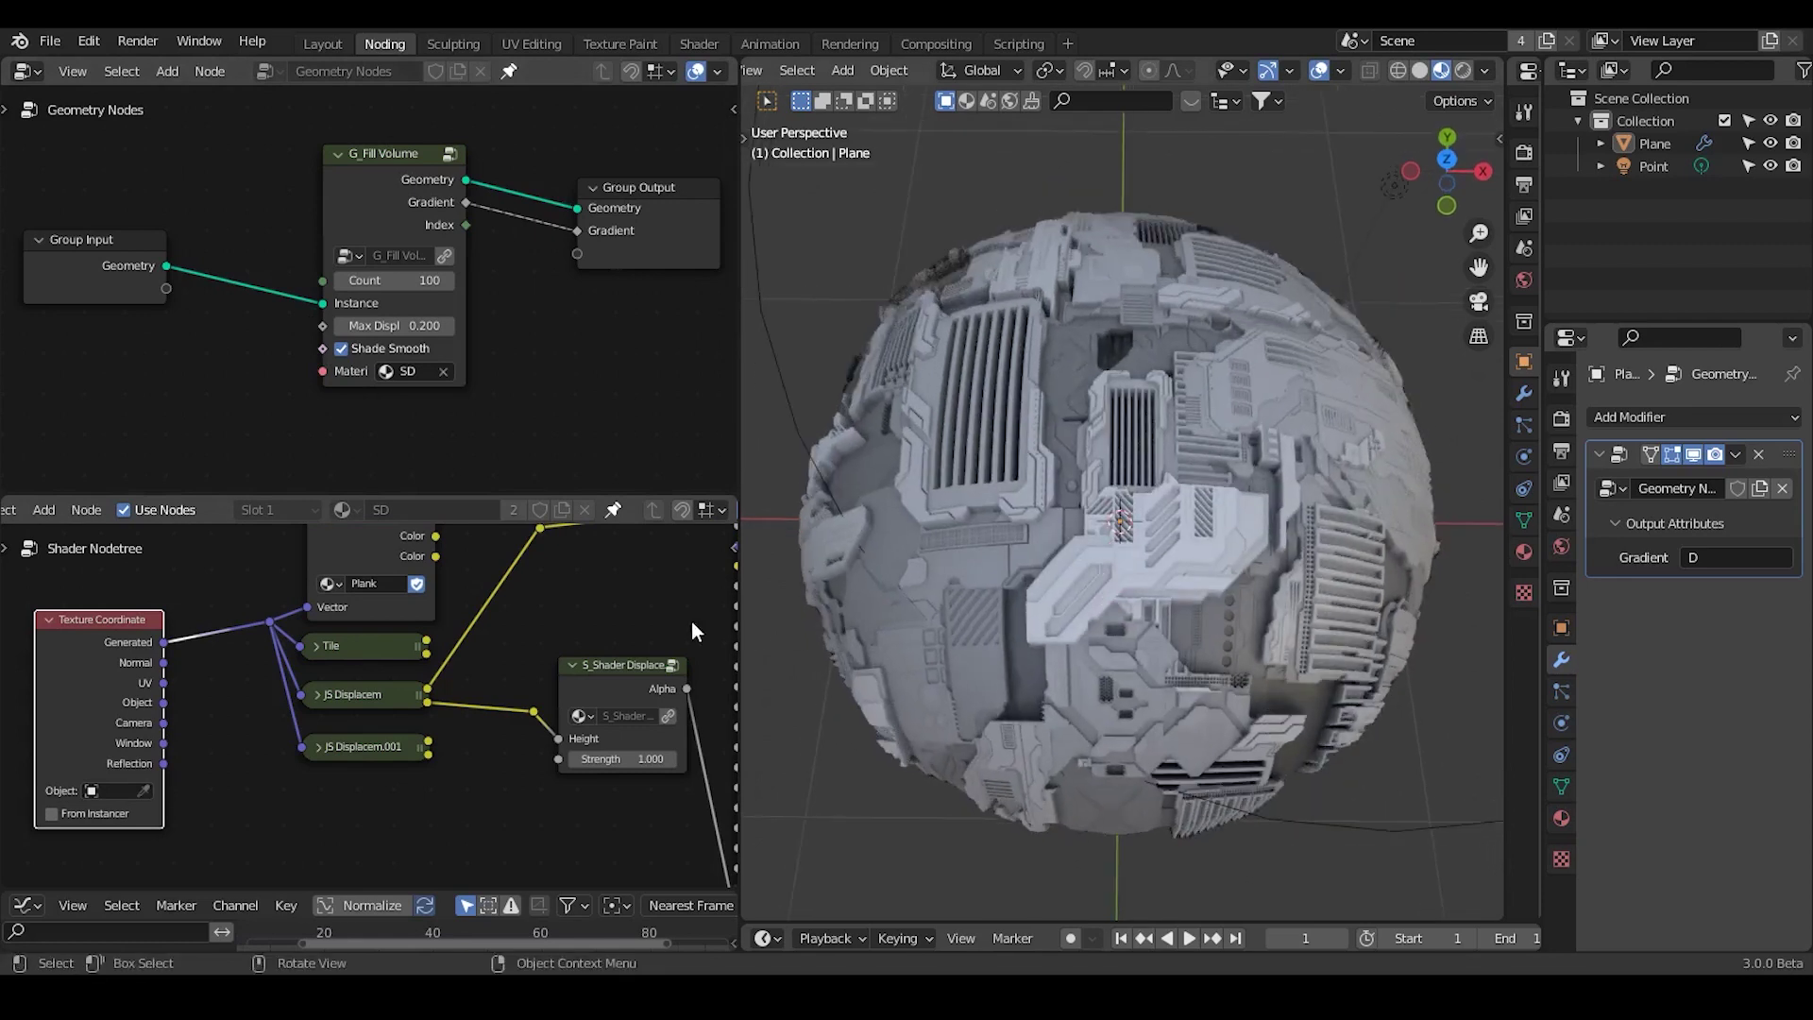